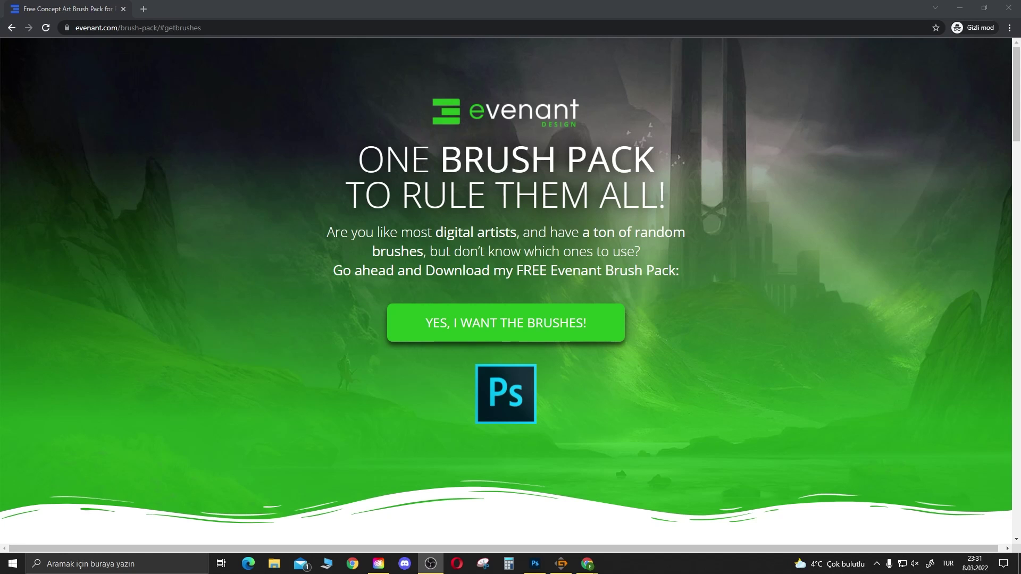
{"action": "left_click", "coordinate": [516, 332]}
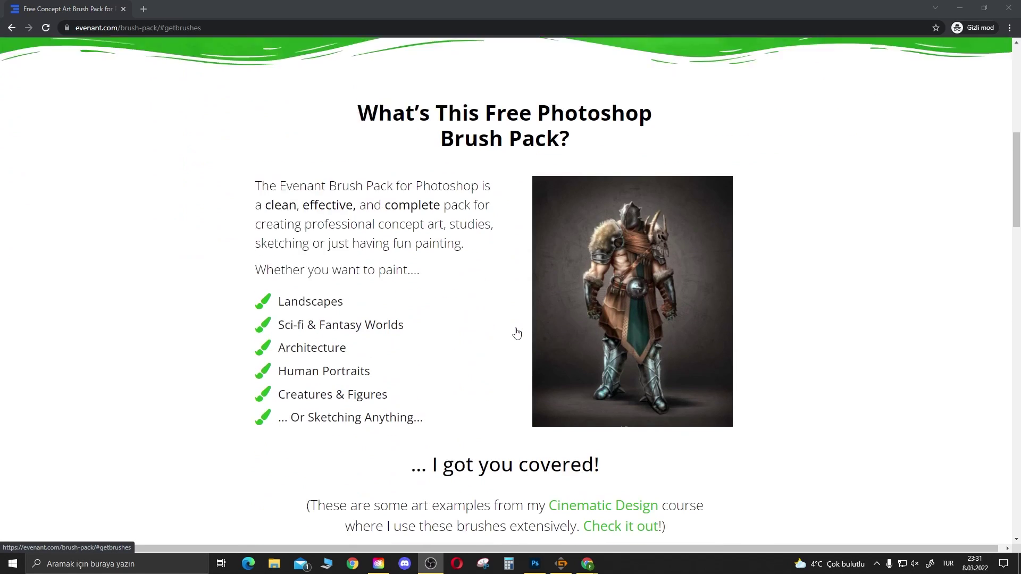
{"action": "scroll", "coordinate": [517, 327], "scroll_direction": "down", "scroll_amount": 3}
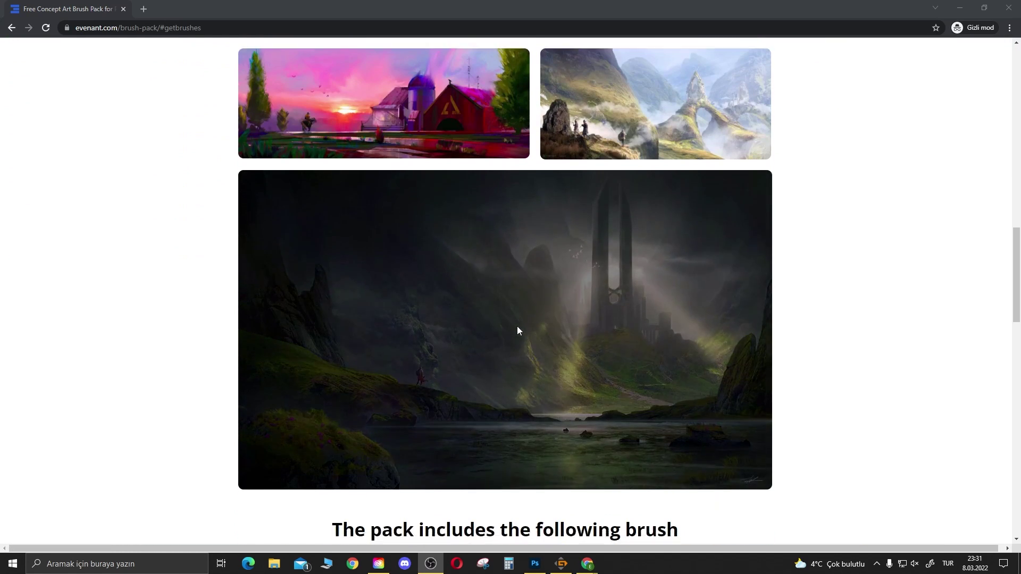
{"action": "scroll", "coordinate": [523, 328], "scroll_direction": "down", "scroll_amount": 5}
{"action": "scroll", "coordinate": [518, 326], "scroll_direction": "down", "scroll_amount": 3}
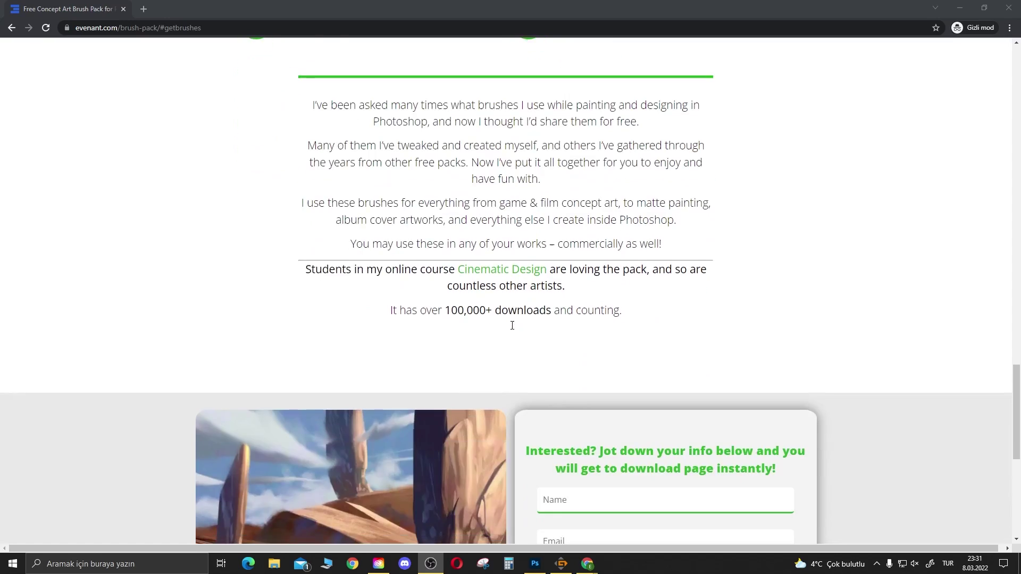
{"action": "scroll", "coordinate": [515, 324], "scroll_direction": "up", "scroll_amount": 5}
{"action": "scroll", "coordinate": [518, 328], "scroll_direction": "up", "scroll_amount": 5}
{"action": "scroll", "coordinate": [537, 319], "scroll_direction": "down", "scroll_amount": 10}
{"action": "scroll", "coordinate": [548, 308], "scroll_direction": "down", "scroll_amount": 5}
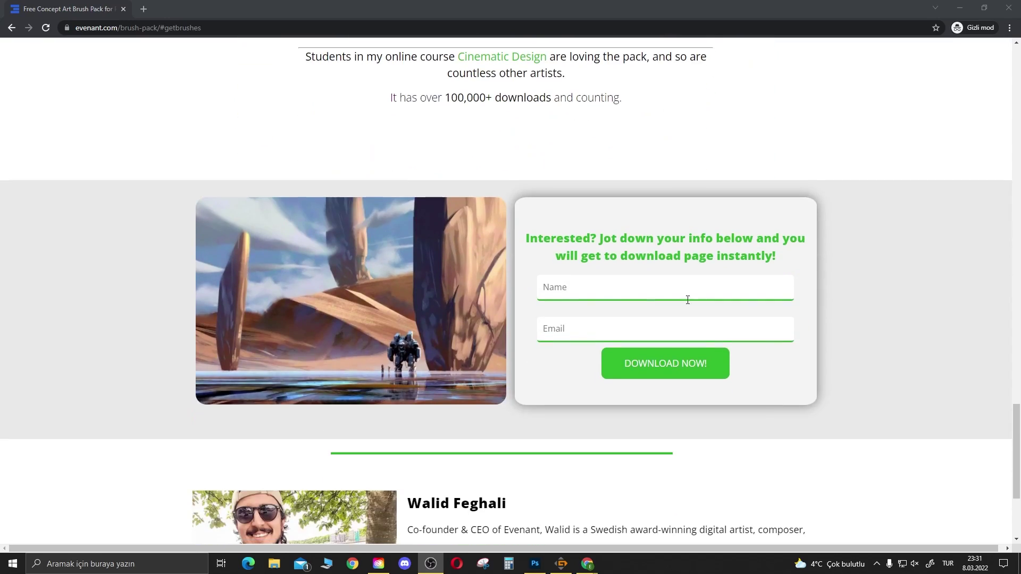
{"action": "scroll", "coordinate": [550, 325], "scroll_direction": "down", "scroll_amount": 4}
{"action": "scroll", "coordinate": [550, 327], "scroll_direction": "up", "scroll_amount": 12}
{"action": "scroll", "coordinate": [547, 330], "scroll_direction": "up", "scroll_amount": 8}
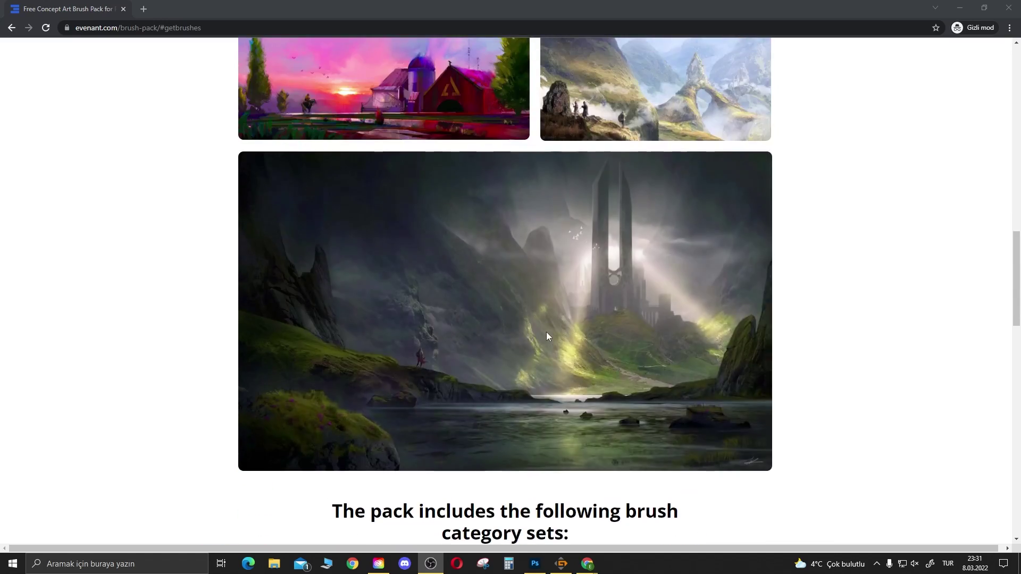
{"action": "scroll", "coordinate": [548, 331], "scroll_direction": "up", "scroll_amount": 6}
{"action": "scroll", "coordinate": [549, 331], "scroll_direction": "up", "scroll_amount": 7}
{"action": "scroll", "coordinate": [549, 327], "scroll_direction": "up", "scroll_amount": 5}
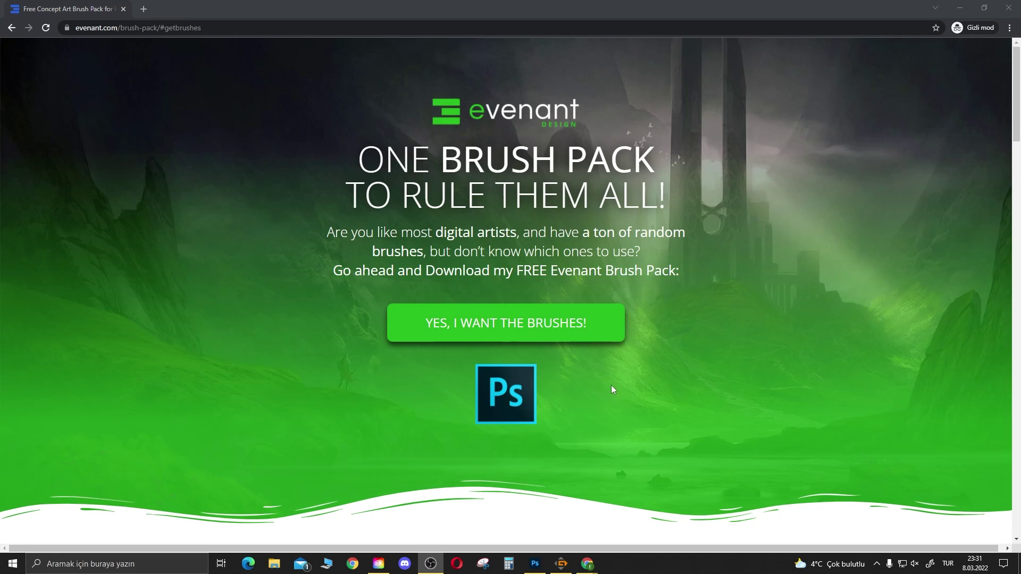
- Bring Photoshop forward and create a new 1080 × 1080 px, 72 ppi document from the Custom preset
{"action": "left_click", "coordinate": [538, 564]}
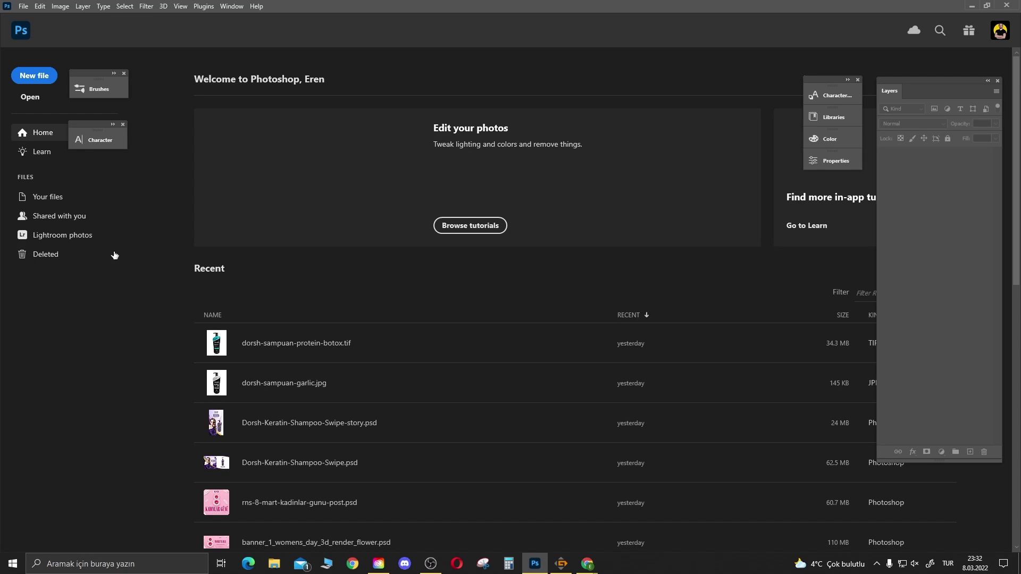
{"action": "left_click", "coordinate": [22, 6]}
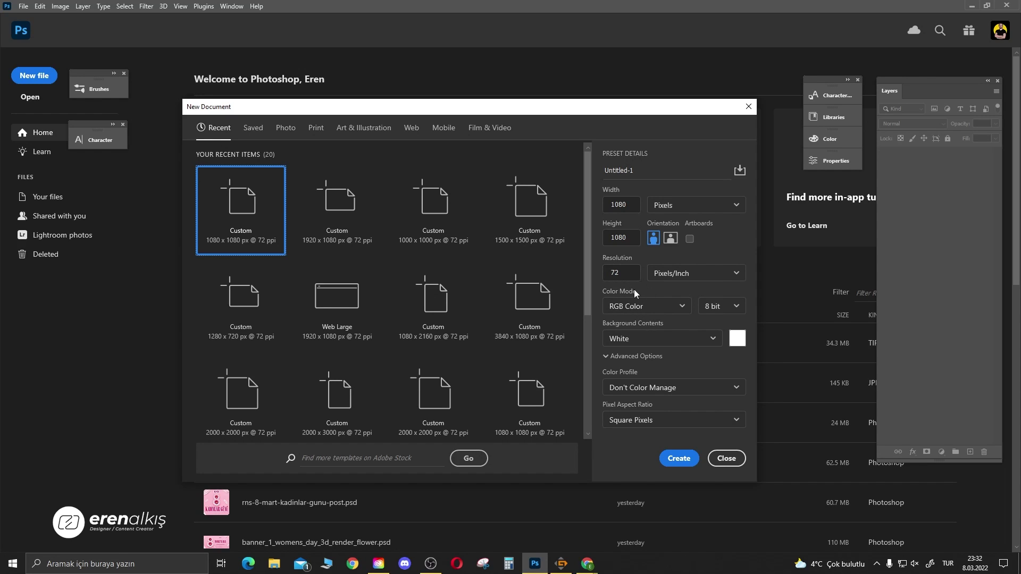
{"action": "left_click", "coordinate": [679, 459]}
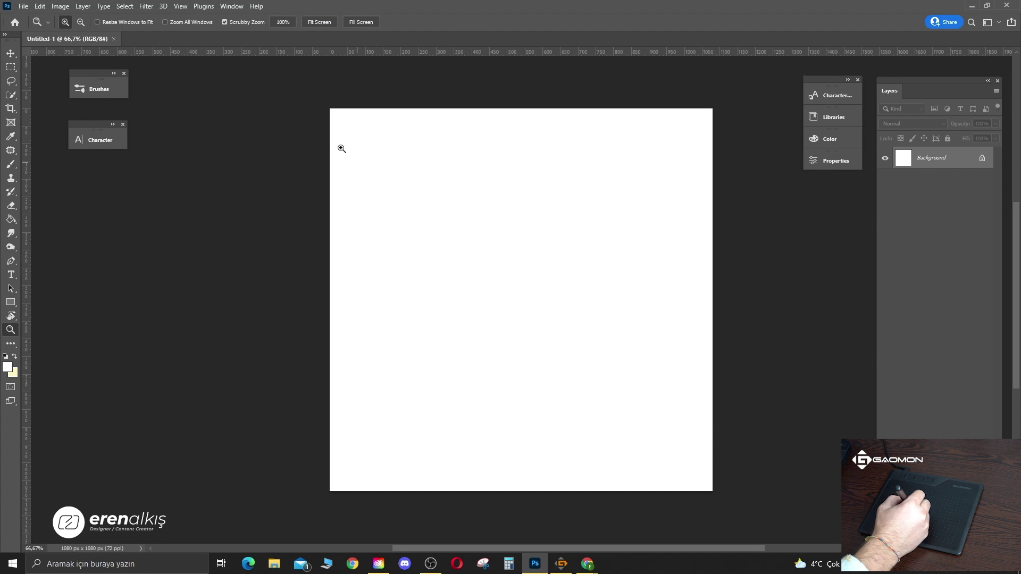
- Float the Brushes panel at the far left with the Evenant brush pack expanded, closing the Character panel
{"action": "left_click", "coordinate": [231, 6]}
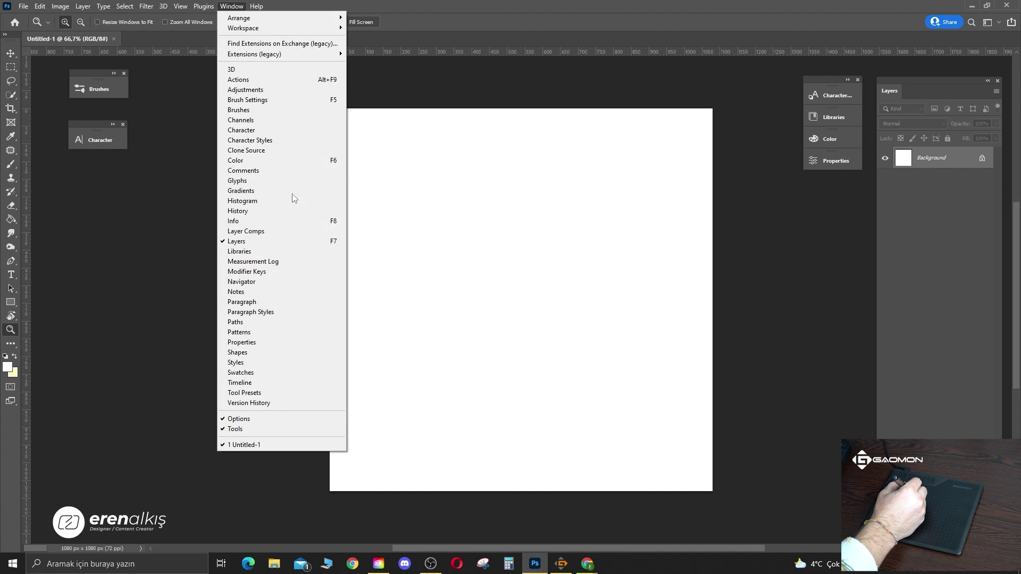
{"action": "left_click", "coordinate": [298, 110]}
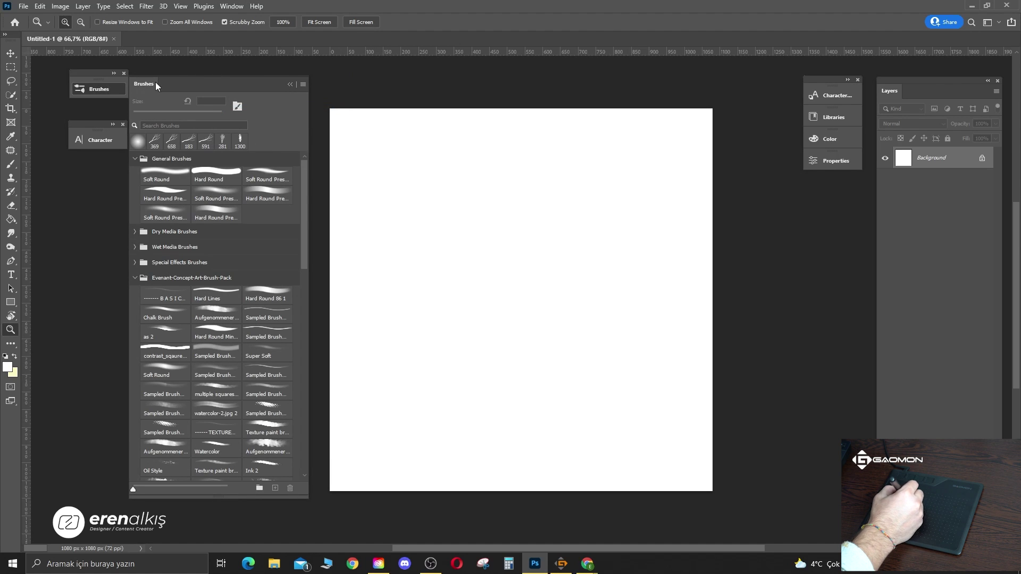
{"action": "left_click", "coordinate": [101, 91]}
{"action": "left_click", "coordinate": [113, 74]}
{"action": "left_click_drag", "start_coordinate": [113, 76], "coordinate": [203, 72]}
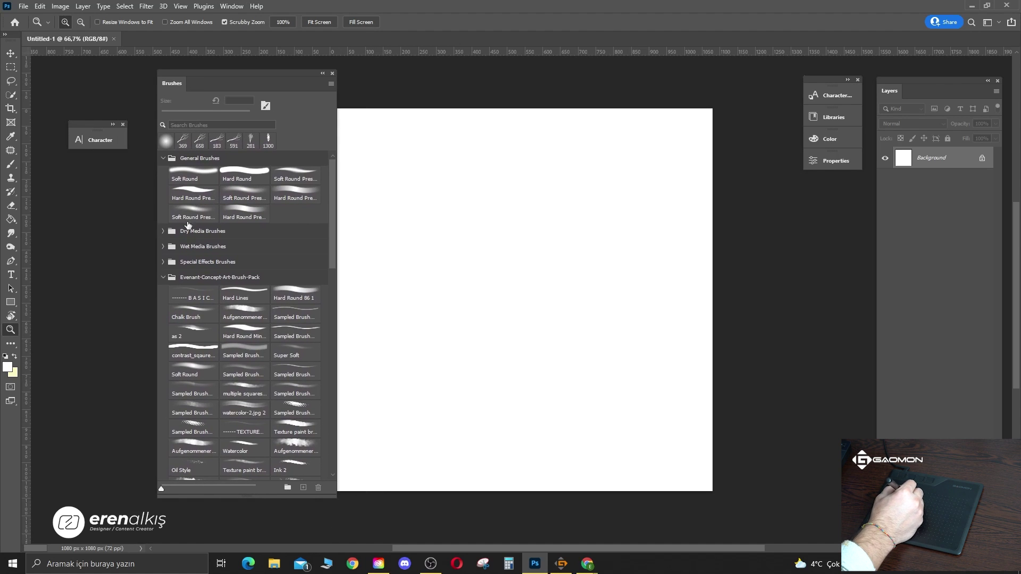
{"action": "left_click", "coordinate": [163, 278]}
{"action": "left_click", "coordinate": [164, 158]}
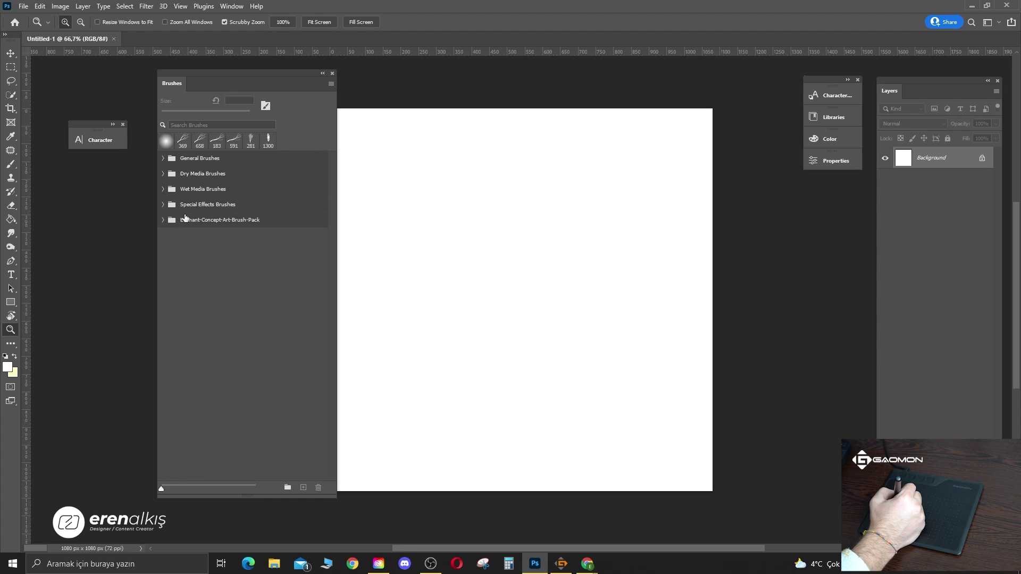
{"action": "left_click", "coordinate": [163, 220]}
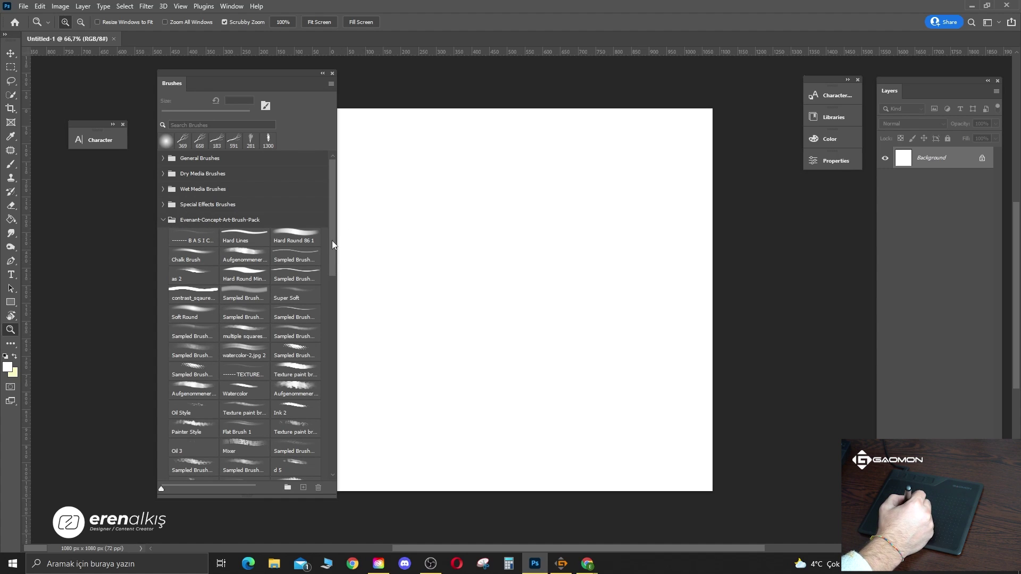
{"action": "mouse_move", "coordinate": [333, 244]}
{"action": "left_mouse_down"}
{"action": "mouse_move", "coordinate": [315, 452]}
{"action": "mouse_move", "coordinate": [304, 210]}
{"action": "left_mouse_up"}
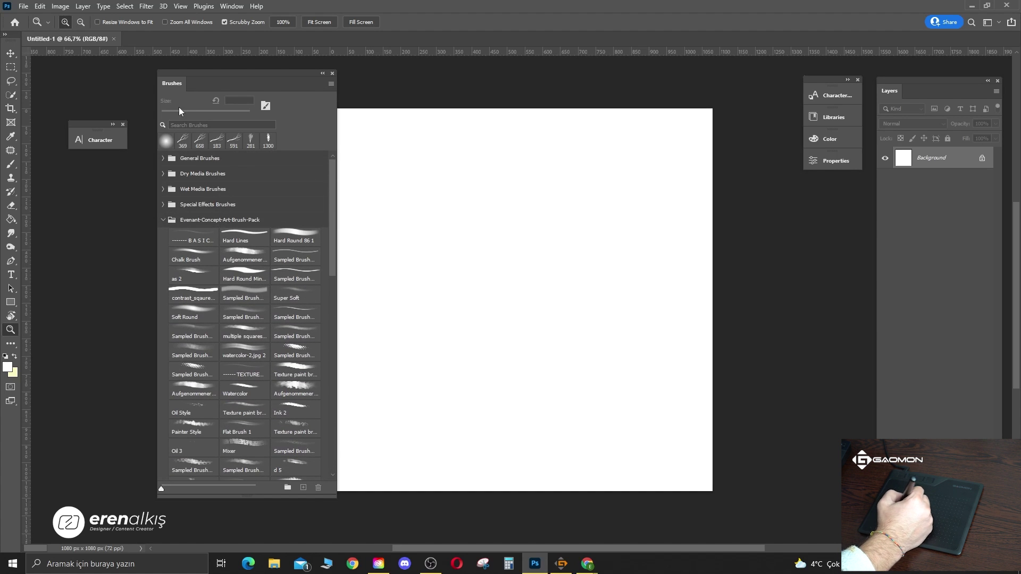
{"action": "left_click_drag", "start_coordinate": [229, 72], "coordinate": [209, 80]}
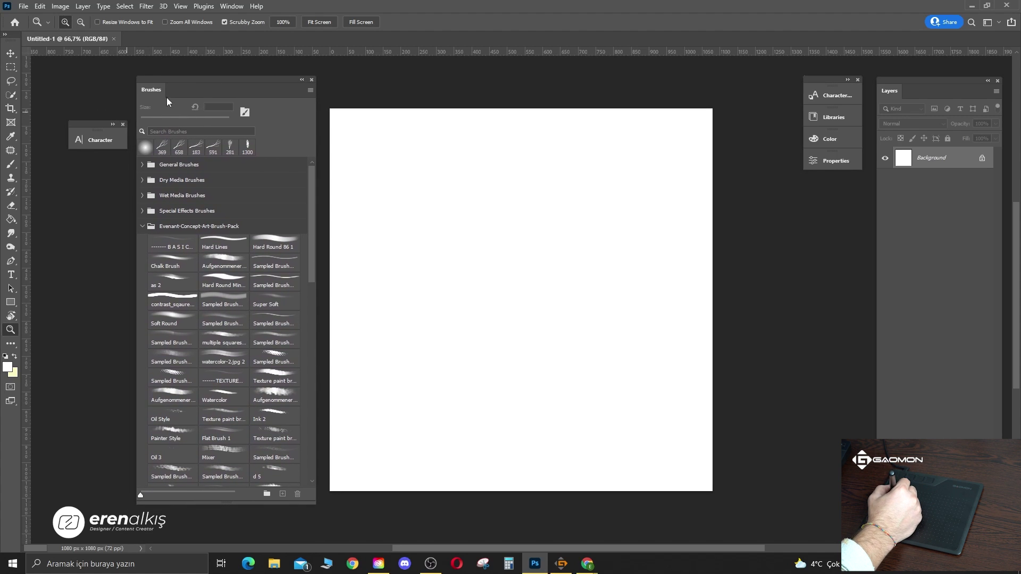
{"action": "left_click_drag", "start_coordinate": [90, 125], "coordinate": [410, 126]}
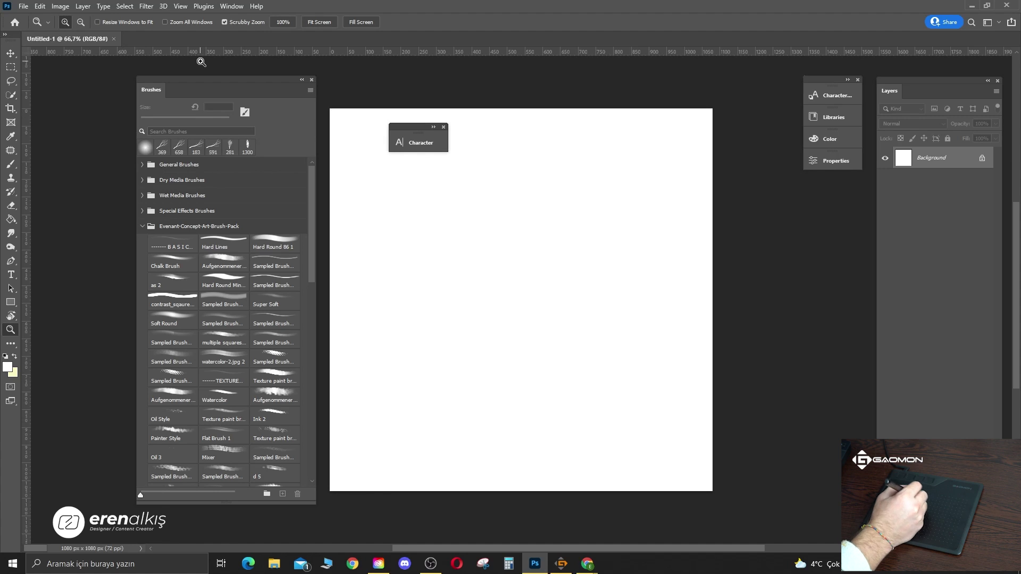
{"action": "left_click_drag", "start_coordinate": [266, 77], "coordinate": [169, 70]}
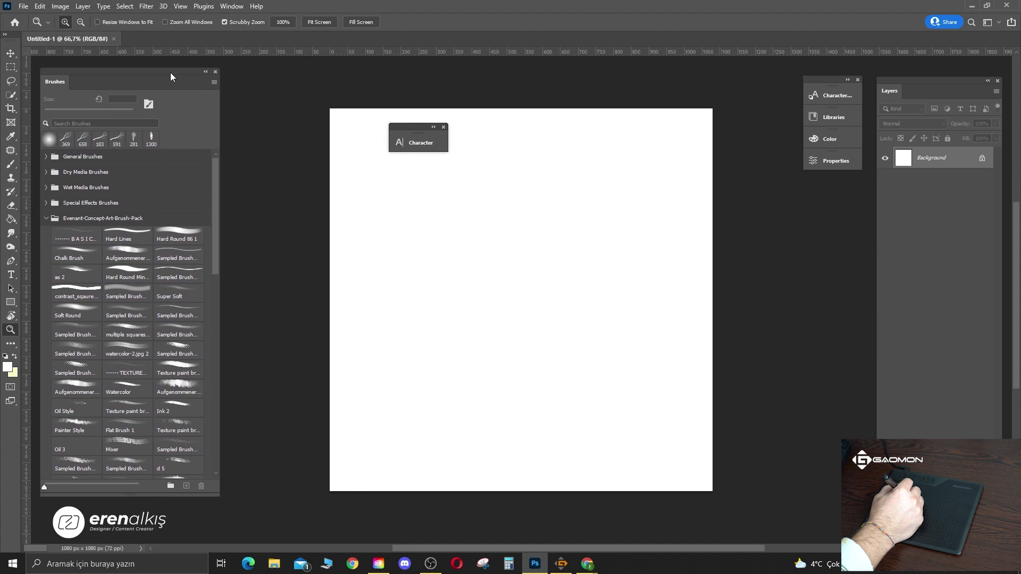
{"action": "left_click", "coordinate": [443, 127]}
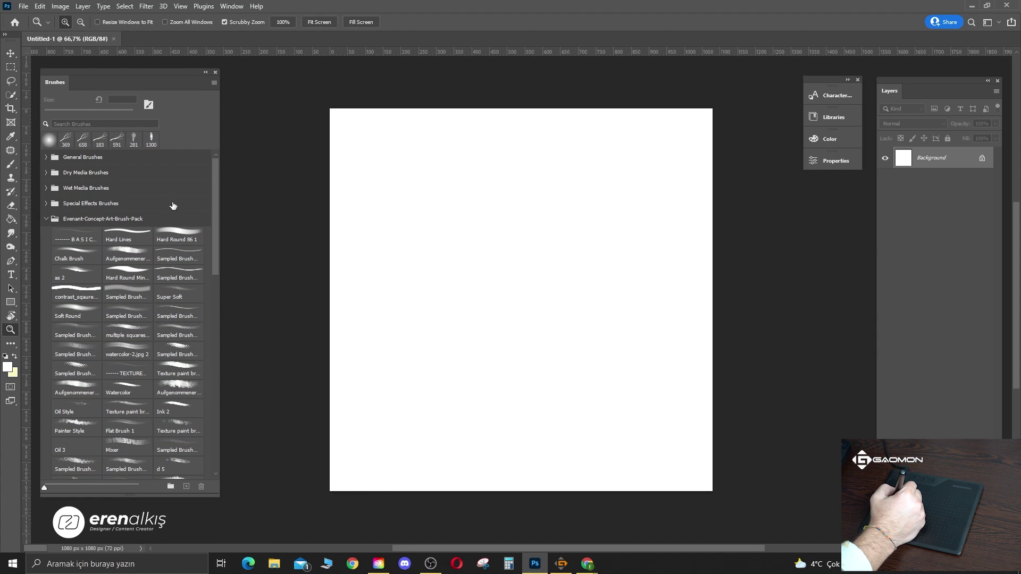
- Float the Color panel on the right and add an empty Layer 1 above Background
{"action": "left_click", "coordinate": [231, 6]}
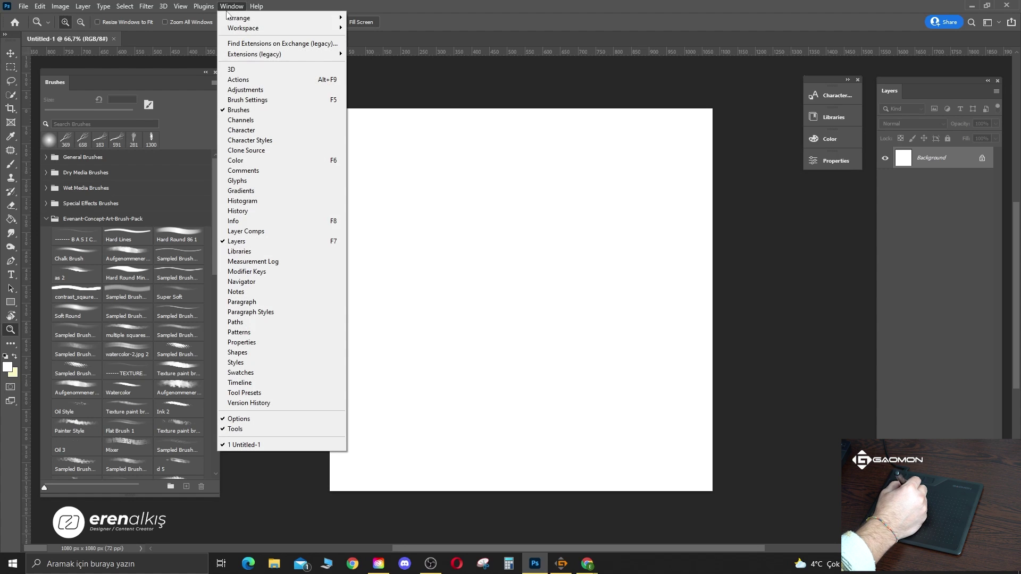
{"action": "left_click", "coordinate": [274, 160]}
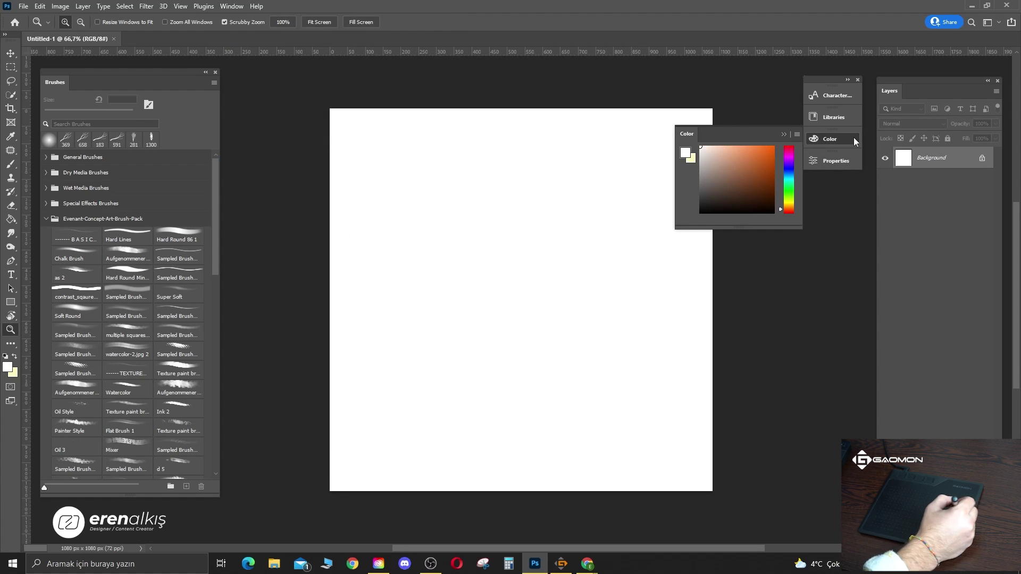
{"action": "left_click", "coordinate": [837, 139]}
{"action": "mouse_move", "coordinate": [839, 138]}
{"action": "left_mouse_down"}
{"action": "mouse_move", "coordinate": [567, 136]}
{"action": "mouse_move", "coordinate": [788, 199]}
{"action": "mouse_move", "coordinate": [771, 154]}
{"action": "mouse_move", "coordinate": [756, 161]}
{"action": "left_mouse_up"}
{"action": "left_click", "coordinate": [567, 136]}
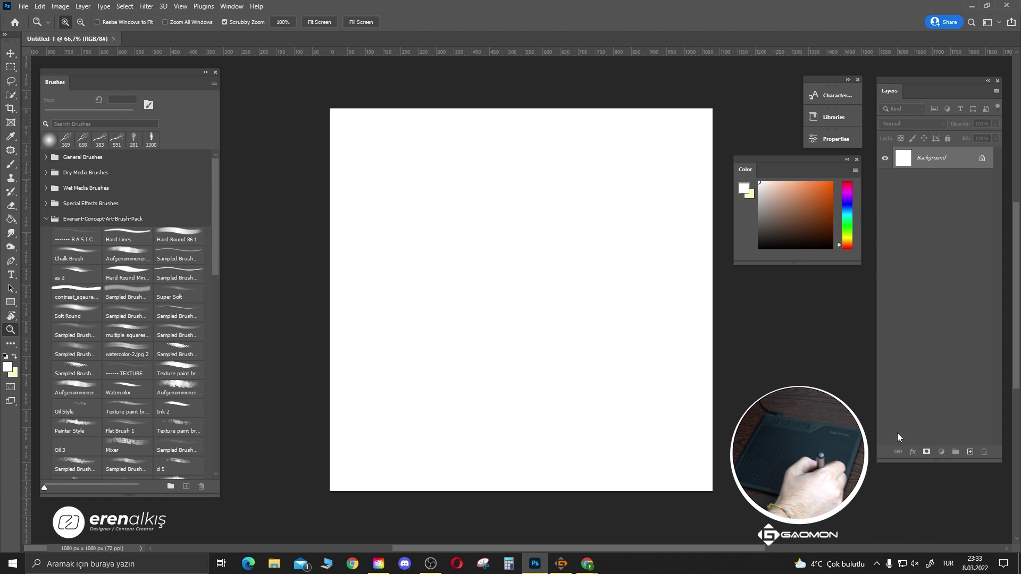
{"action": "left_click", "coordinate": [970, 452]}
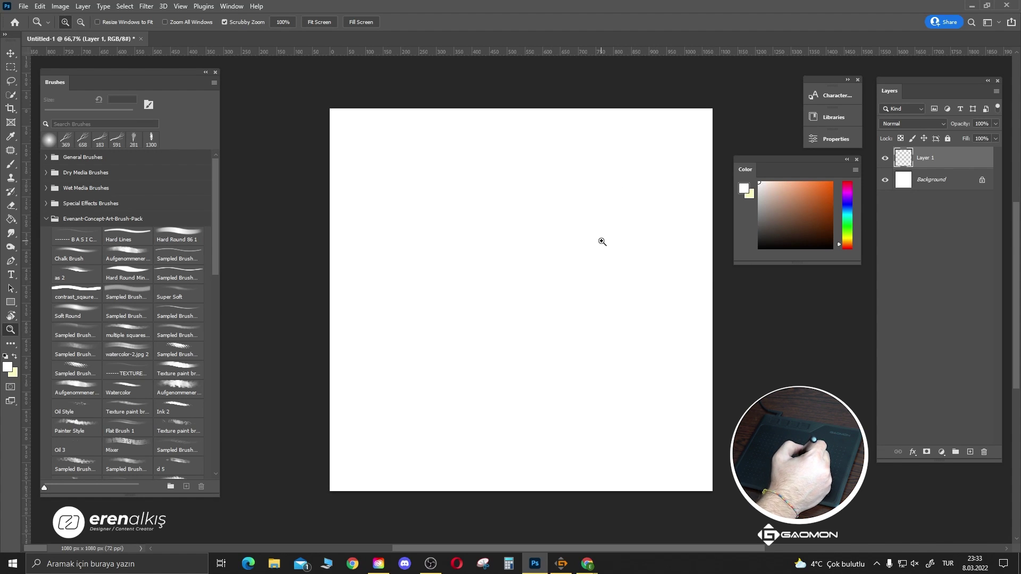
- Fill Layer 1 with the custom light grey colour #e8e8e8
{"action": "key", "text": "shift+F5"}
{"action": "left_click", "coordinate": [510, 149]}
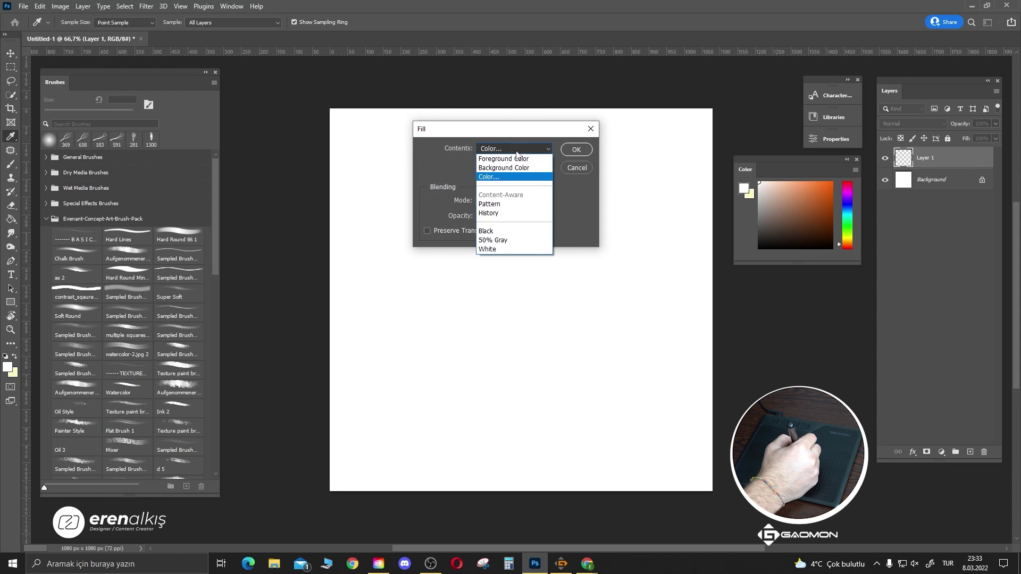
{"action": "left_click", "coordinate": [509, 180]}
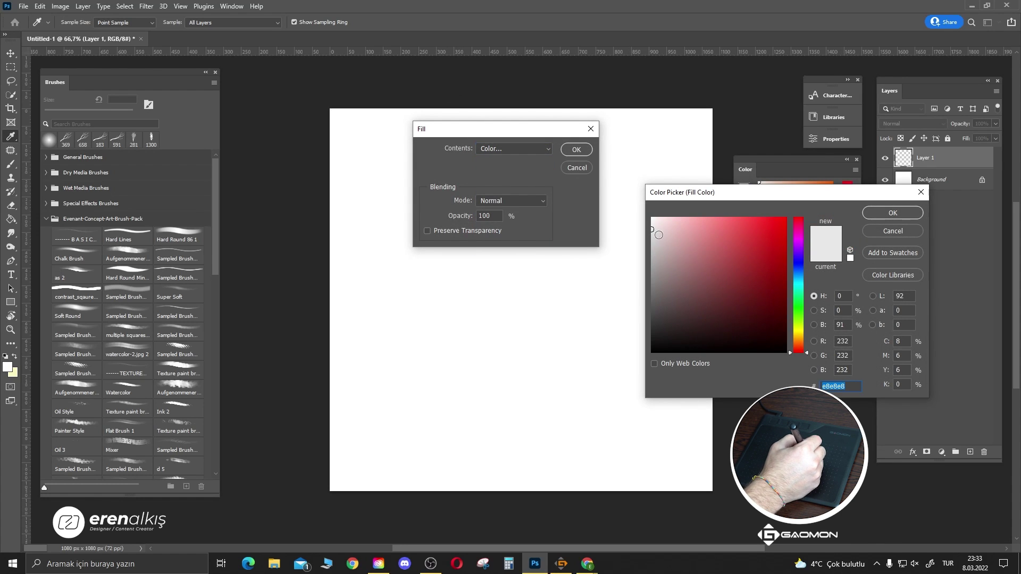
{"action": "left_click", "coordinate": [911, 217]}
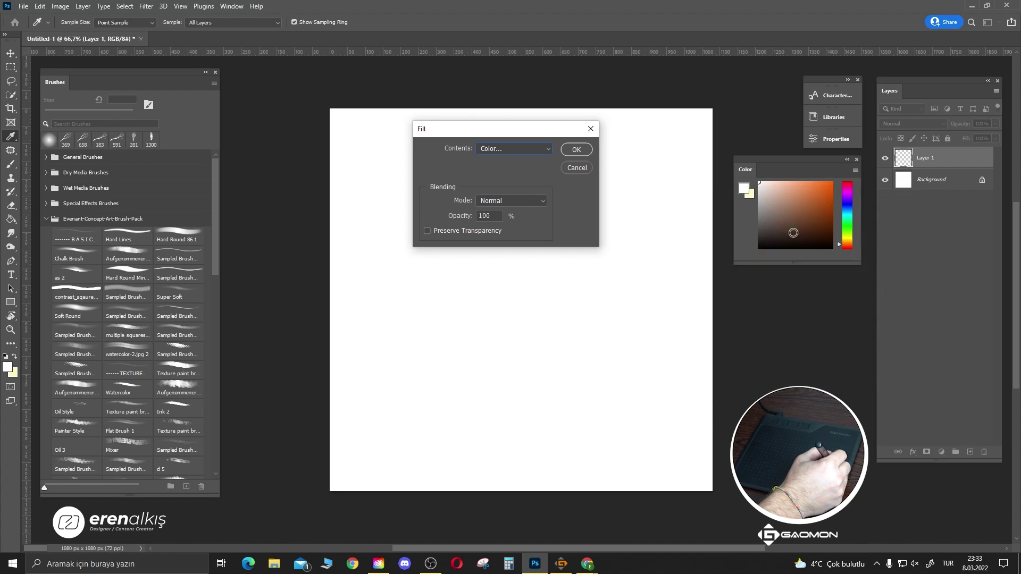
{"action": "left_click", "coordinate": [577, 149]}
- Switch to the Brush tool and scroll down through the brush library
{"action": "key", "text": "z"}
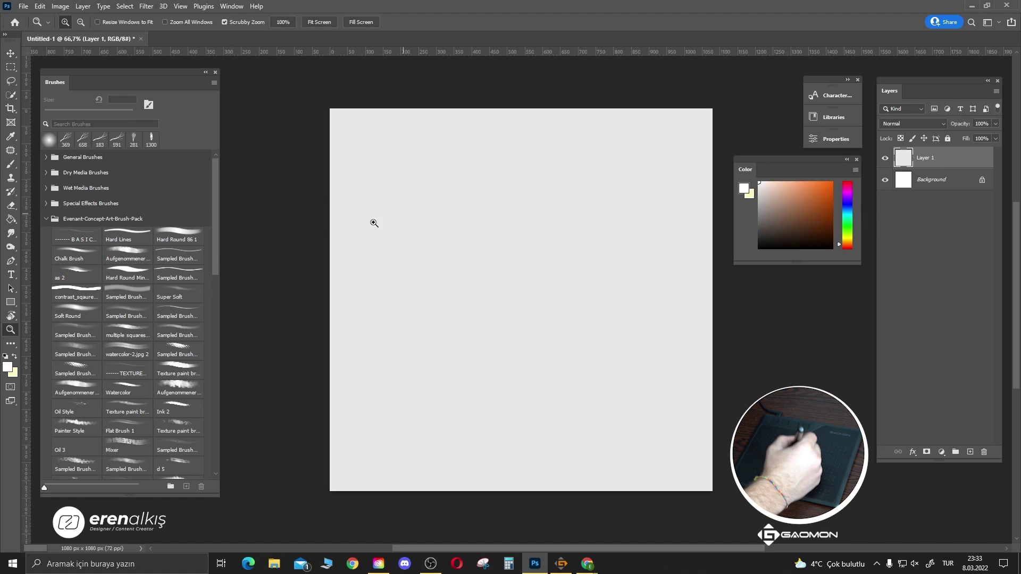
{"action": "key", "text": "b"}
{"action": "scroll", "coordinate": [203, 327], "scroll_direction": "down", "scroll_amount": 3}
{"action": "scroll", "coordinate": [200, 341], "scroll_direction": "down", "scroll_amount": 3}
{"action": "scroll", "coordinate": [197, 347], "scroll_direction": "down", "scroll_amount": 2}
- Select the Rock 2 brush and try several grey rock strokes, undoing them all
{"action": "scroll", "coordinate": [198, 346], "scroll_direction": "down", "scroll_amount": 2}
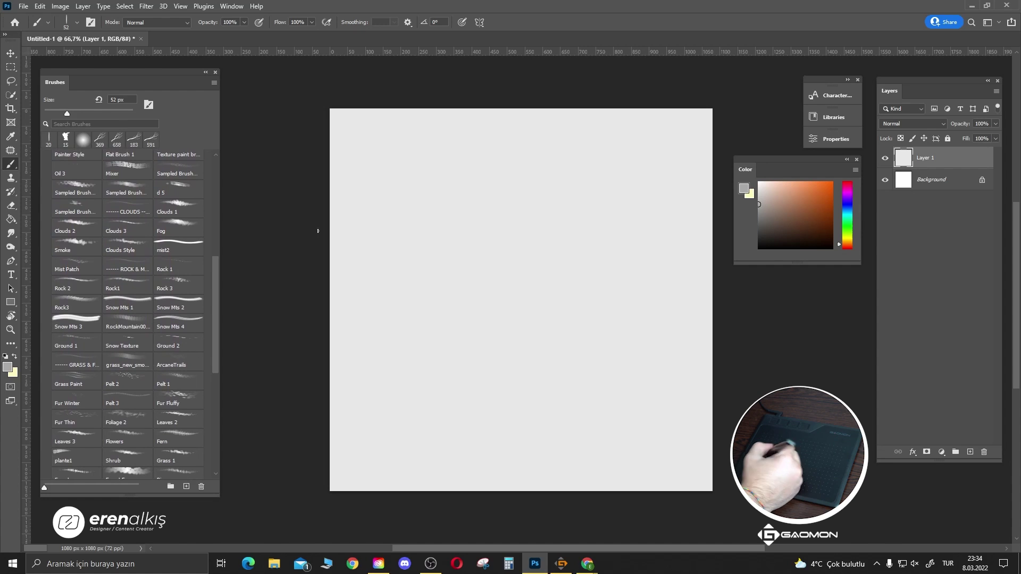
{"action": "left_click", "coordinate": [191, 287]}
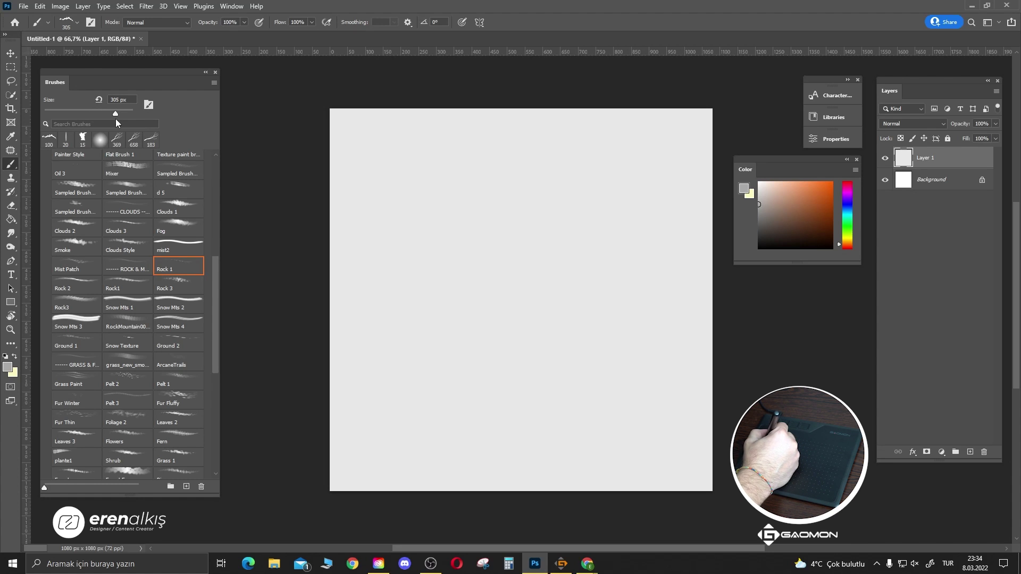
{"action": "left_click", "coordinate": [85, 284]}
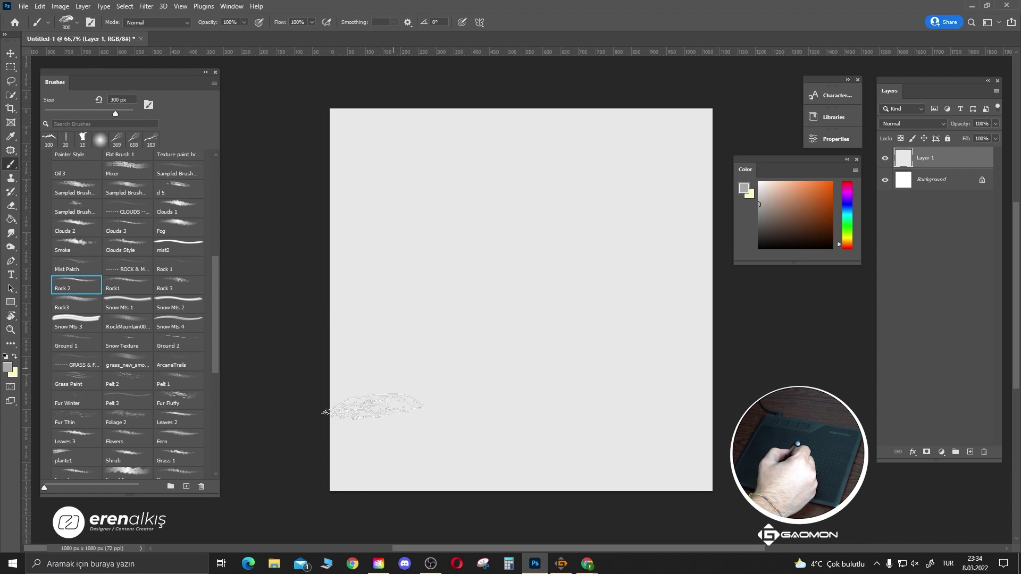
{"action": "left_click_drag", "start_coordinate": [350, 478], "coordinate": [458, 383]}
{"action": "key", "text": "ctrl+z"}
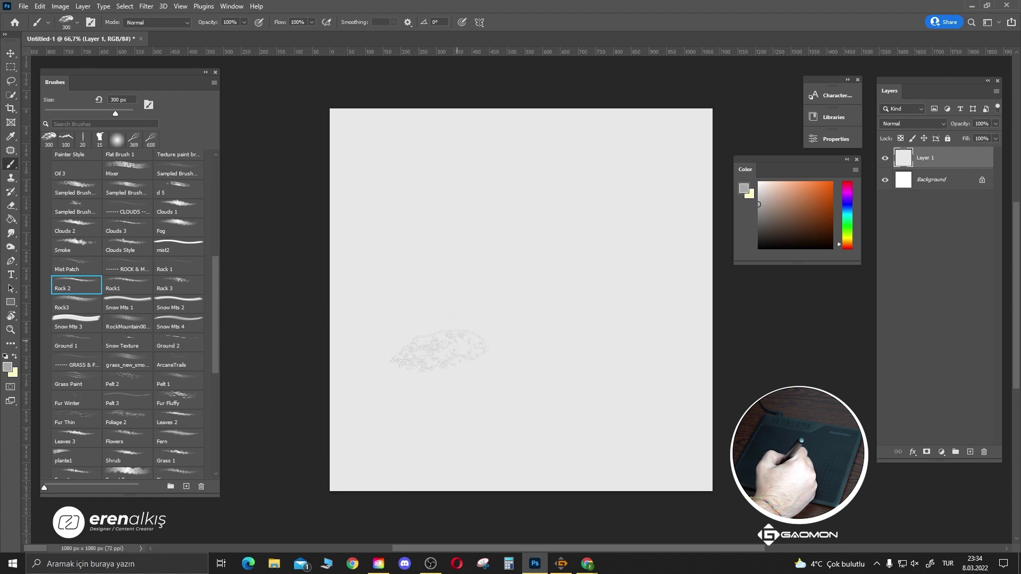
{"action": "left_click_drag", "start_coordinate": [345, 479], "coordinate": [457, 335]}
{"action": "mouse_move", "coordinate": [404, 478]}
{"action": "left_mouse_down"}
{"action": "mouse_move", "coordinate": [500, 330]}
{"action": "mouse_move", "coordinate": [601, 378]}
{"action": "left_mouse_up"}
{"action": "left_click_drag", "start_coordinate": [526, 319], "coordinate": [489, 474]}
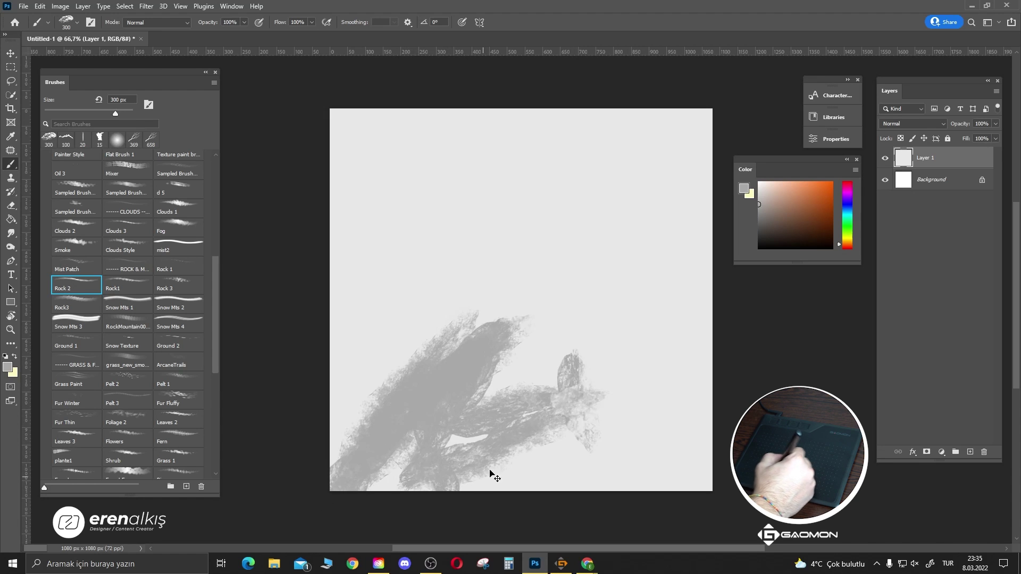
{"action": "key", "text": "ctrl+z"}
{"action": "key", "text": "ctrl+z"}
{"action": "key", "text": "ctrl+z"}
{"action": "mouse_move", "coordinate": [346, 468]}
{"action": "left_mouse_down"}
{"action": "mouse_move", "coordinate": [478, 223]}
{"action": "mouse_move", "coordinate": [468, 266]}
{"action": "left_mouse_up"}
{"action": "key", "text": "ctrl+z"}
{"action": "key", "text": "ctrl+z"}
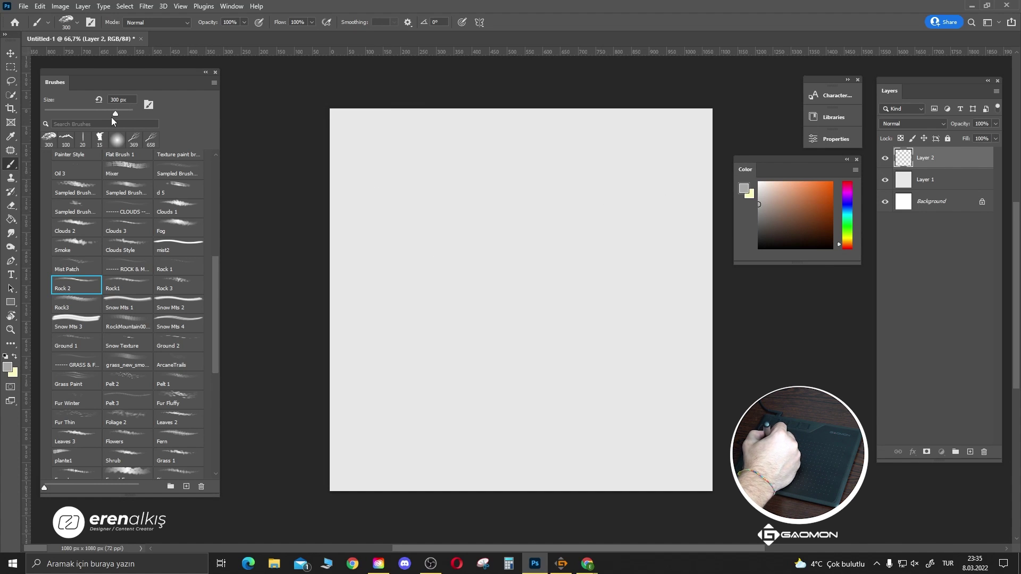
- Enlarge the Rock 2 brush to 1228 px and paint grey rock masses across the lower canvas
{"action": "left_click_drag", "start_coordinate": [115, 110], "coordinate": [127, 112]}
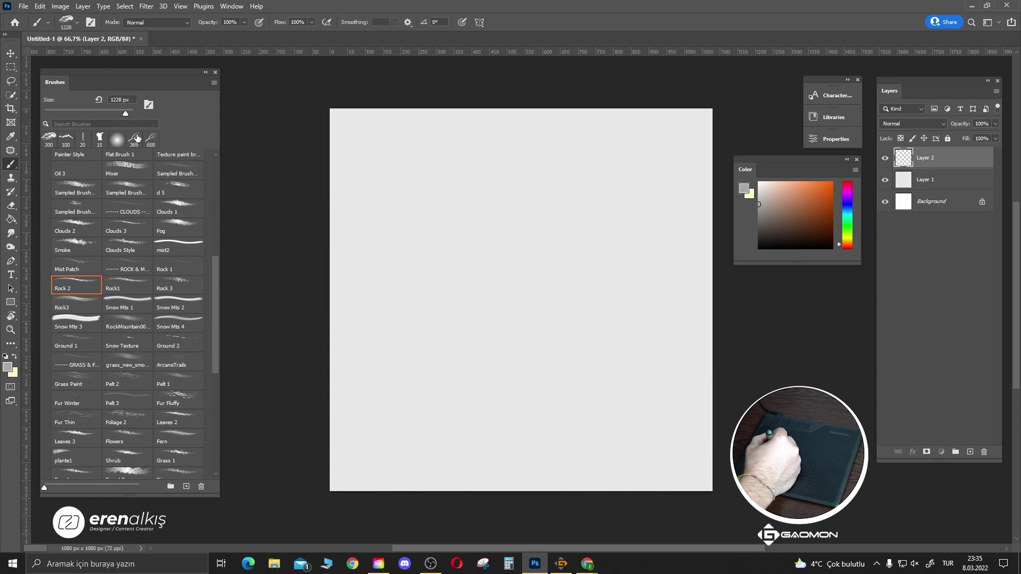
{"action": "left_click_drag", "start_coordinate": [399, 426], "coordinate": [417, 388]}
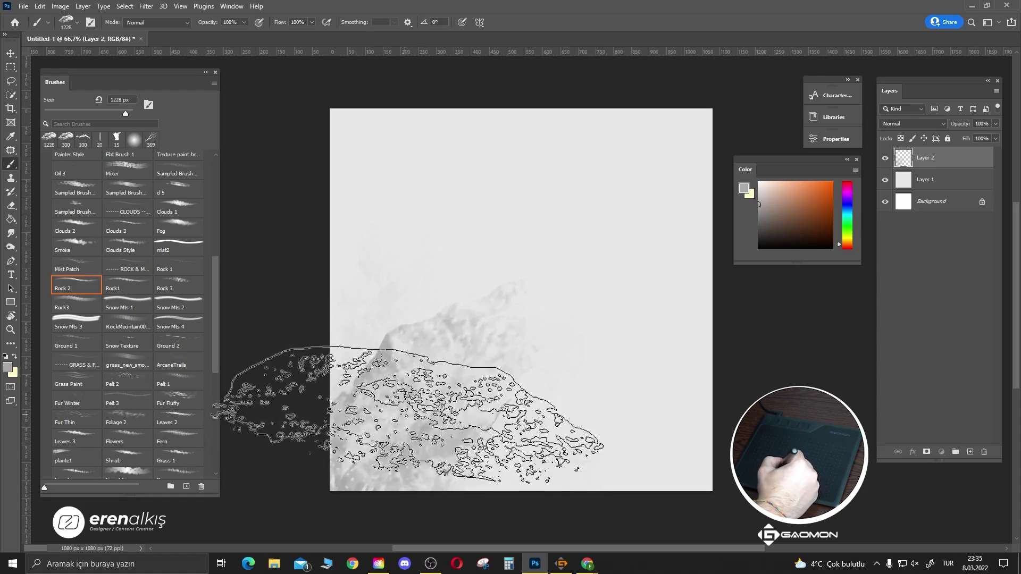
{"action": "mouse_move", "coordinate": [540, 383]}
{"action": "left_mouse_down"}
{"action": "mouse_move", "coordinate": [609, 396]}
{"action": "mouse_move", "coordinate": [440, 443]}
{"action": "mouse_move", "coordinate": [574, 426]}
{"action": "left_mouse_up"}
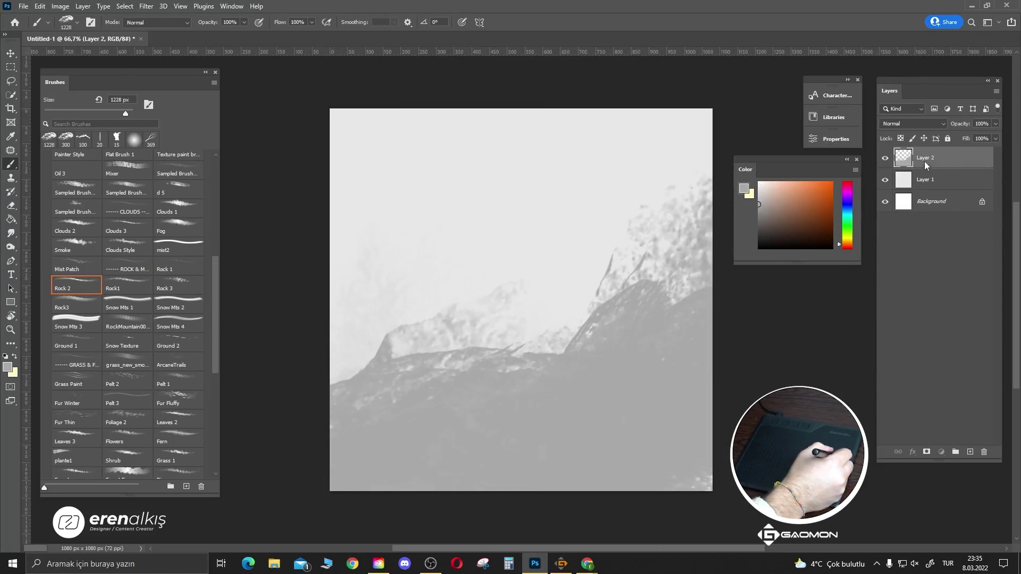
- Darken the Layer 2 cliffs with Hue/Saturation Lightness -78 and add an empty Layer 3
{"action": "key", "text": "ctrl+u"}
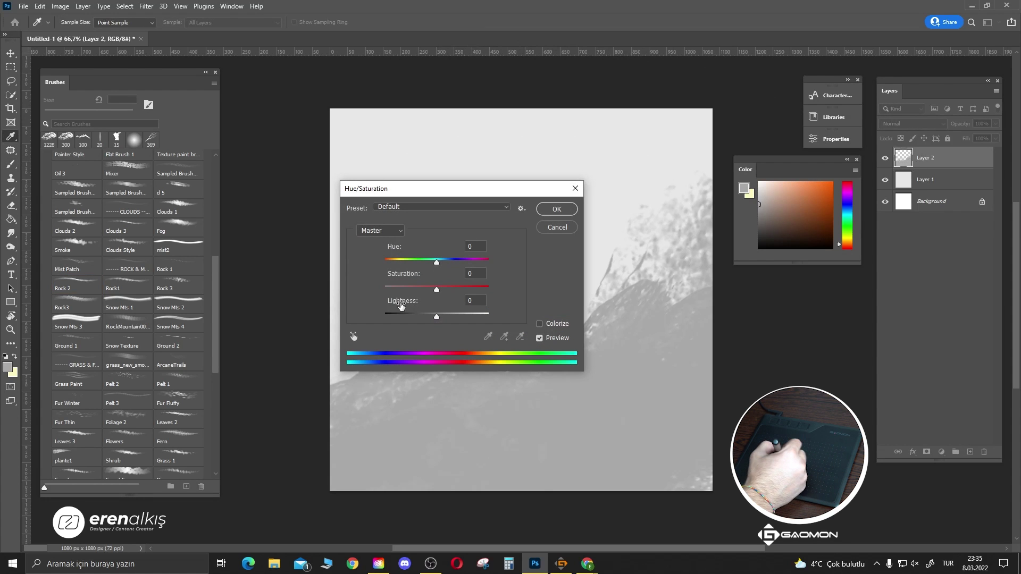
{"action": "left_click_drag", "start_coordinate": [423, 317], "coordinate": [396, 318]}
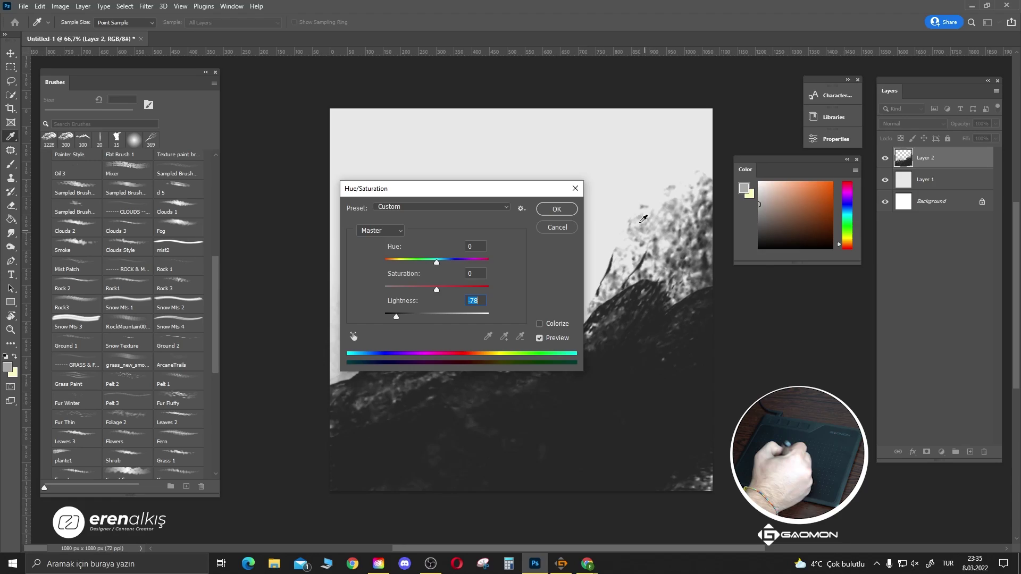
{"action": "left_click", "coordinate": [556, 209]}
{"action": "key", "text": "b"}
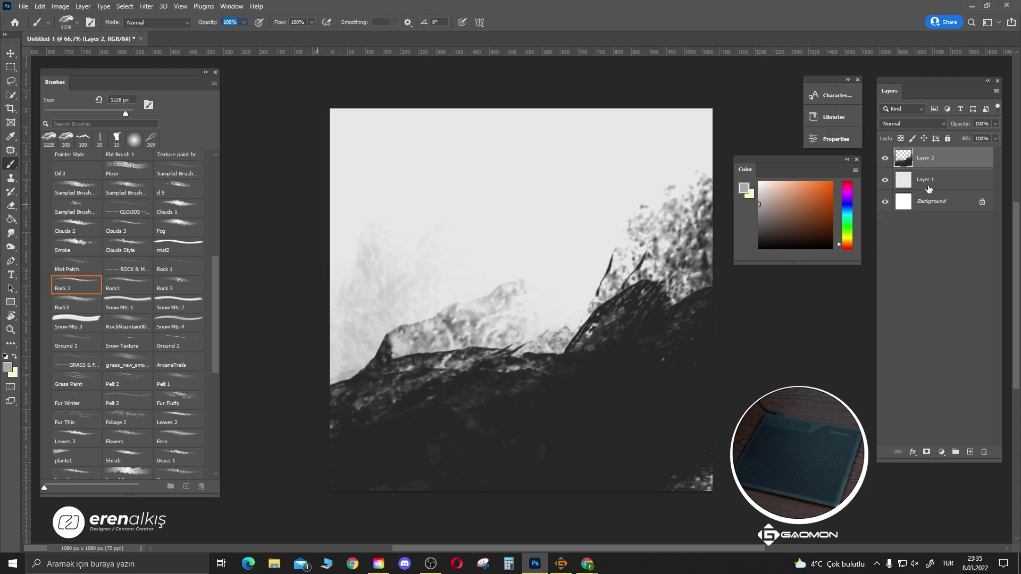
{"action": "key", "text": "ctrl+shift+alt+n"}
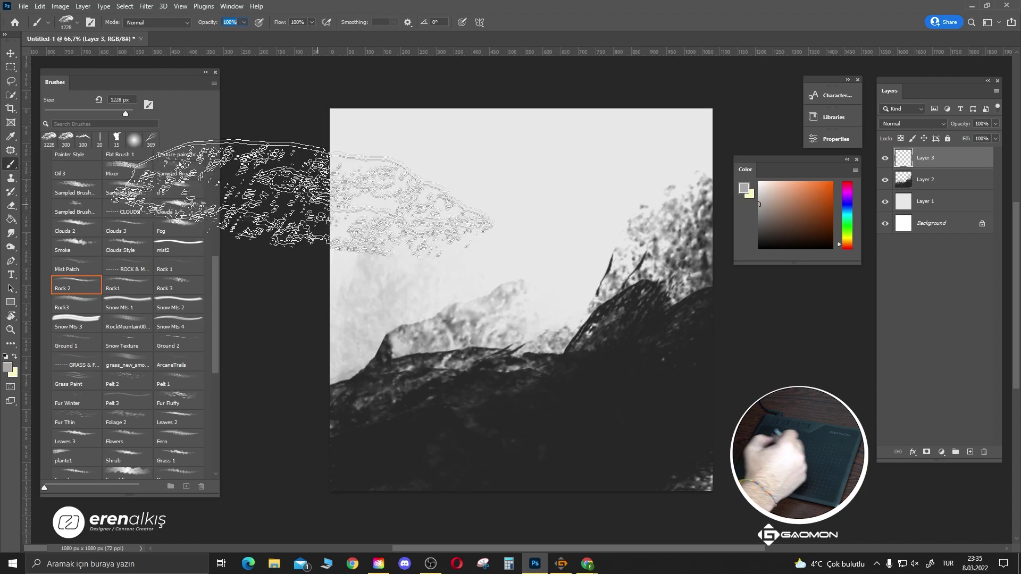
- Paint Rock1 brush texture across the bottom of Layer 3 and darken it to Lightness -70
{"action": "left_click", "coordinate": [138, 280]}
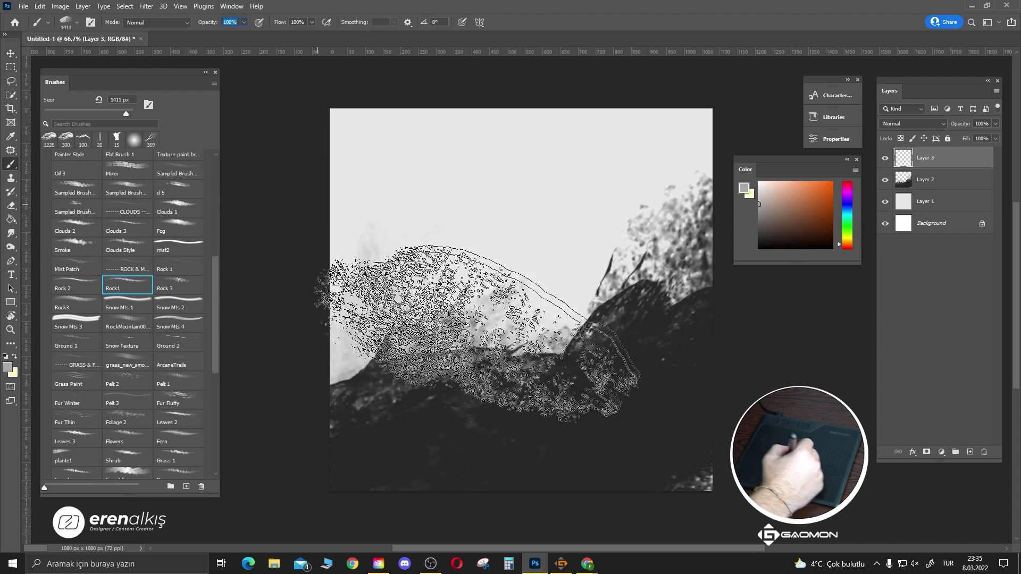
{"action": "left_click_drag", "start_coordinate": [409, 406], "coordinate": [484, 434]}
{"action": "key", "text": "ctrl+z"}
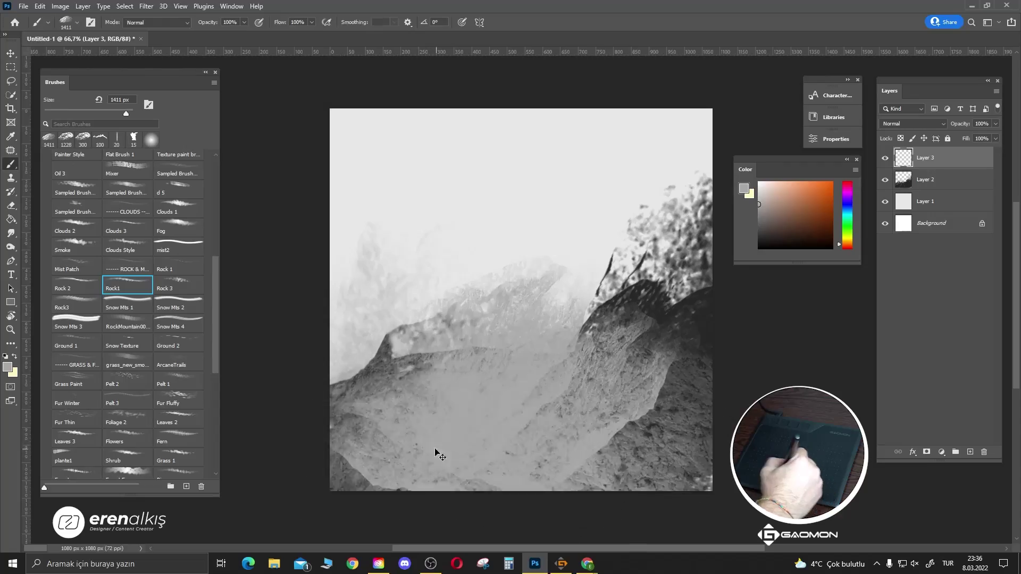
{"action": "key", "text": "ctrl+z"}
{"action": "left_click_drag", "start_coordinate": [460, 462], "coordinate": [356, 433]}
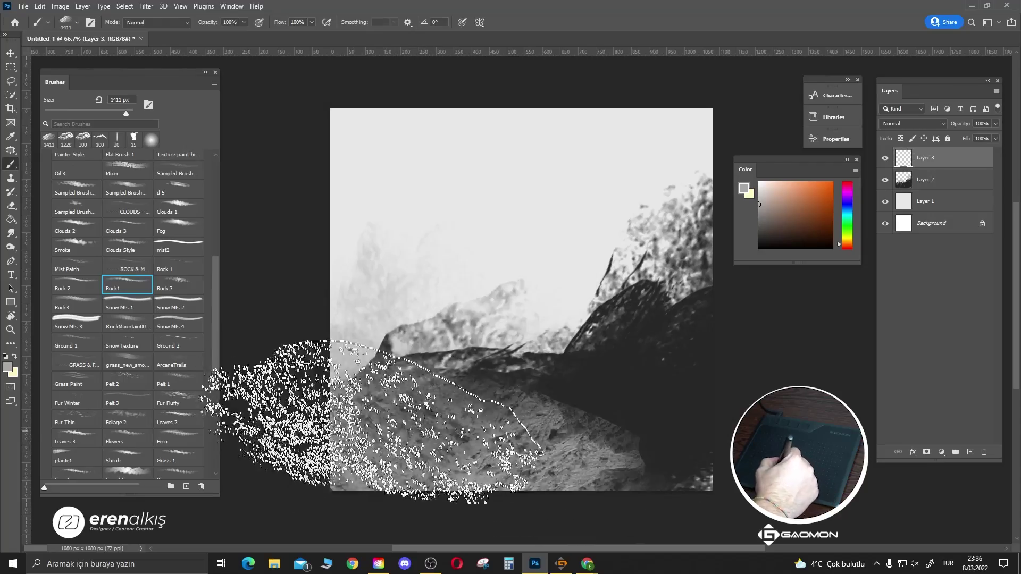
{"action": "left_click_drag", "start_coordinate": [479, 426], "coordinate": [330, 383]}
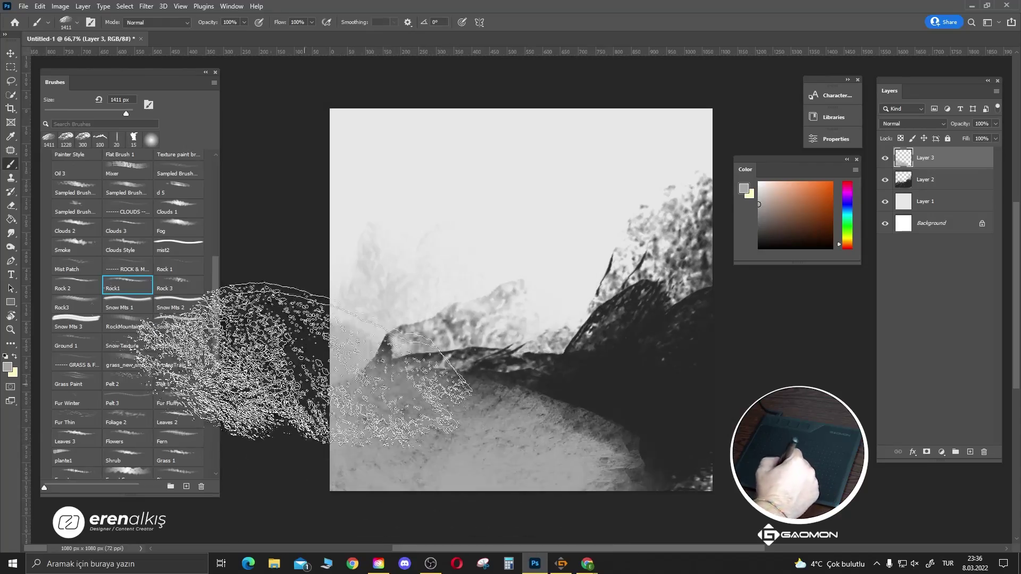
{"action": "key", "text": "ctrl+u"}
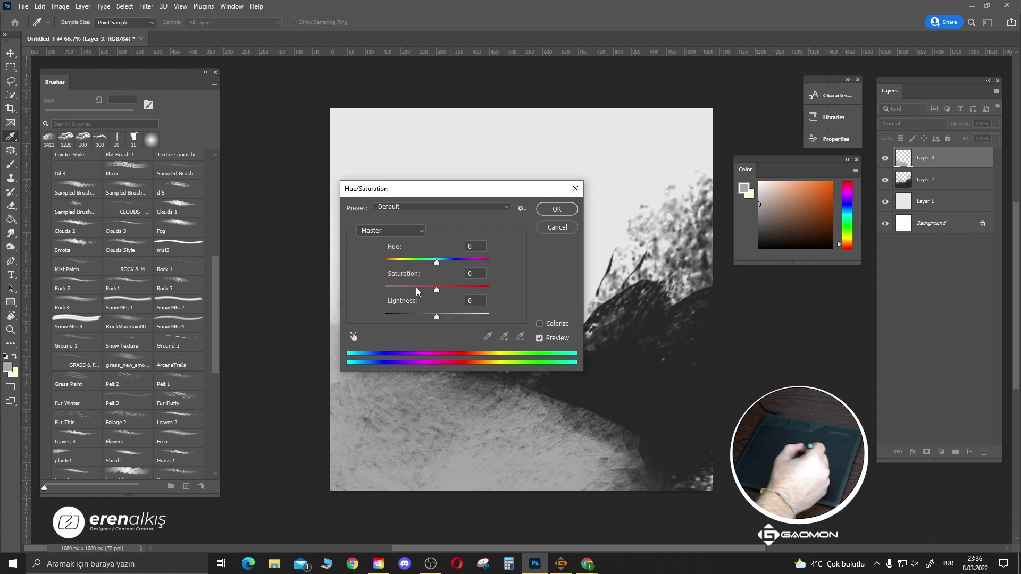
{"action": "left_click_drag", "start_coordinate": [436, 315], "coordinate": [400, 315]}
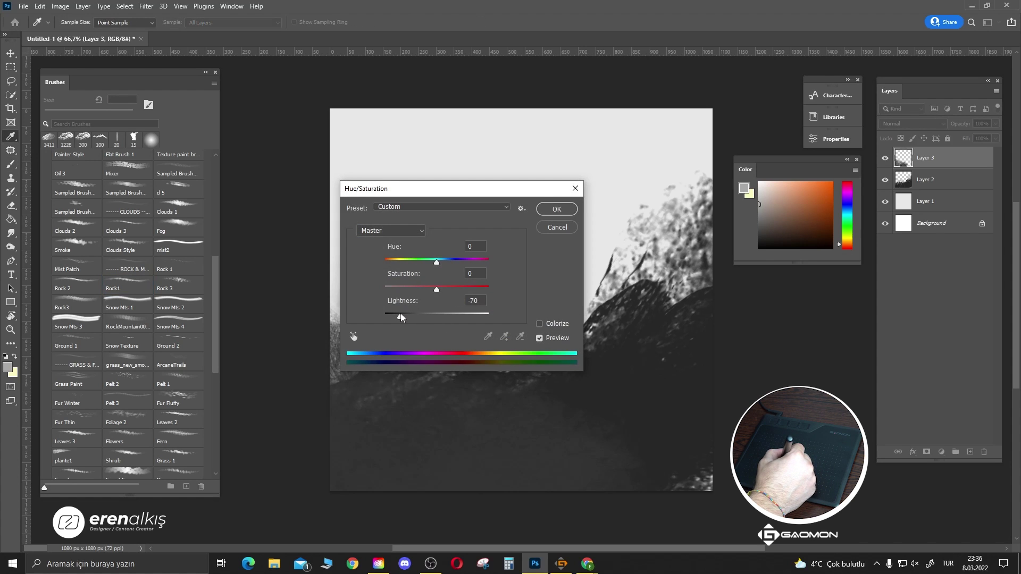
{"action": "left_click", "coordinate": [556, 209]}
- Hide Layer 2 and paint a Rock 3 mountain on the right on a new Layer 4
{"action": "left_click", "coordinate": [898, 181]}
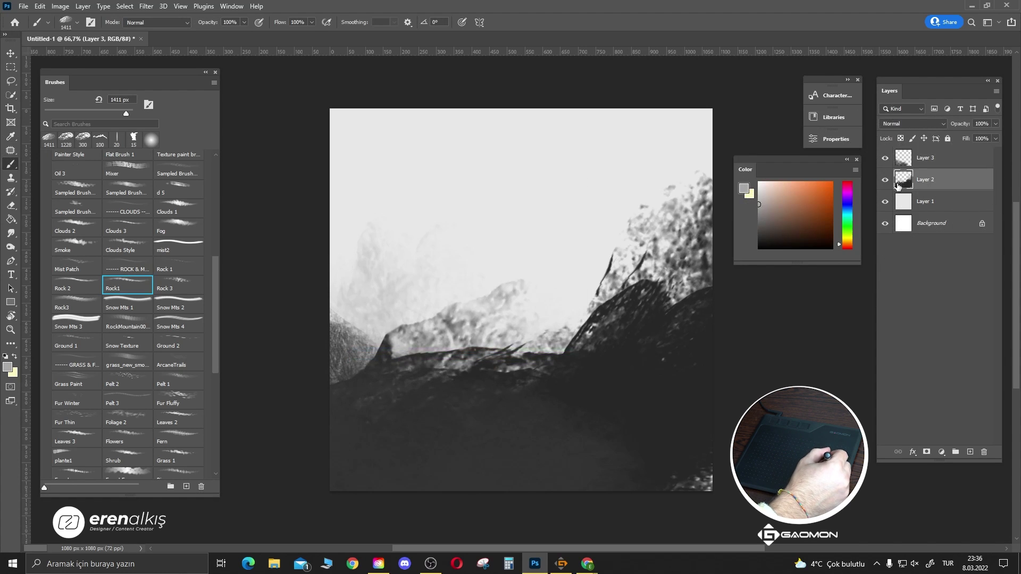
{"action": "left_click", "coordinate": [885, 181]}
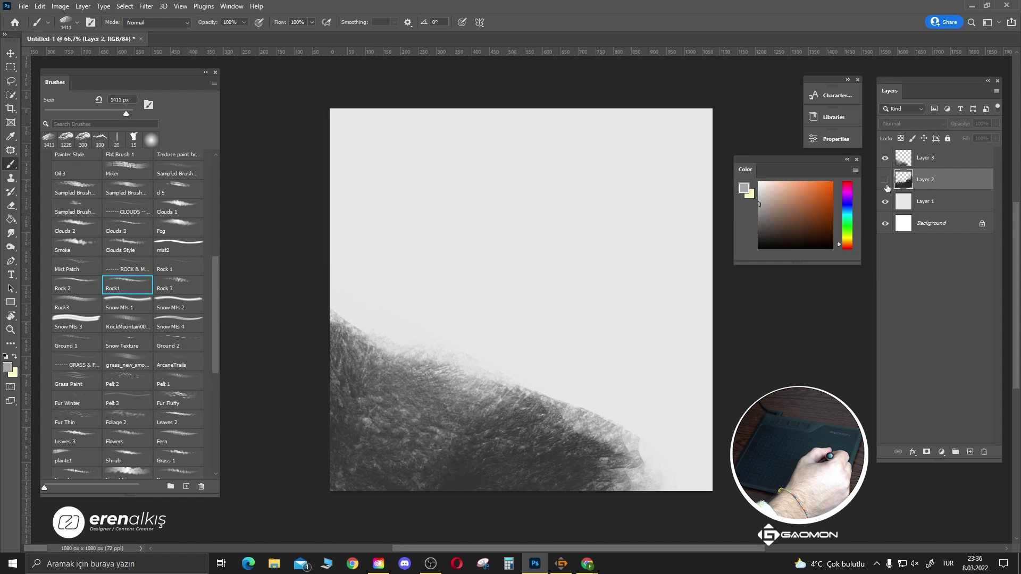
{"action": "key", "text": "period"}
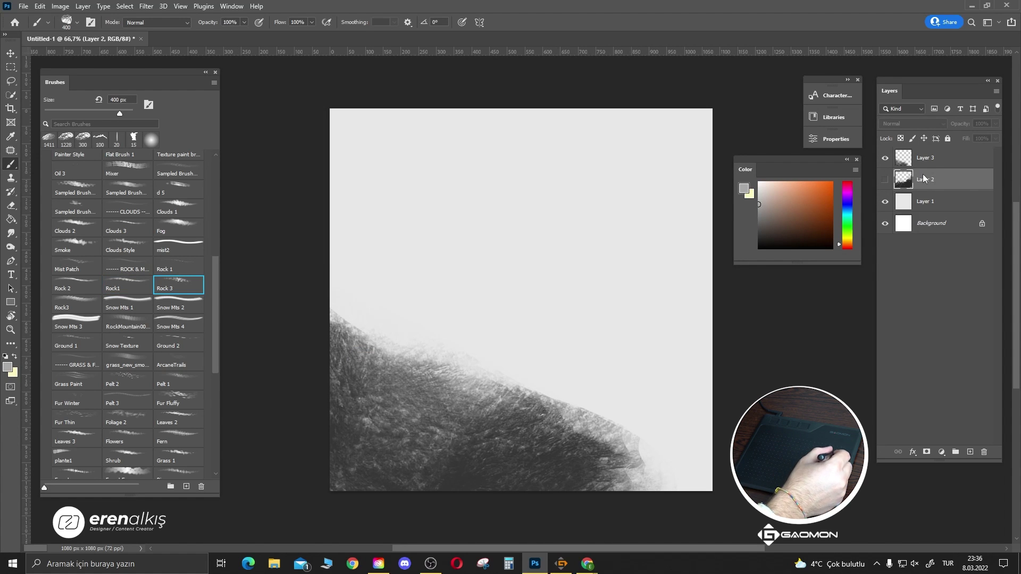
{"action": "key", "text": "ctrl+shift+alt+n"}
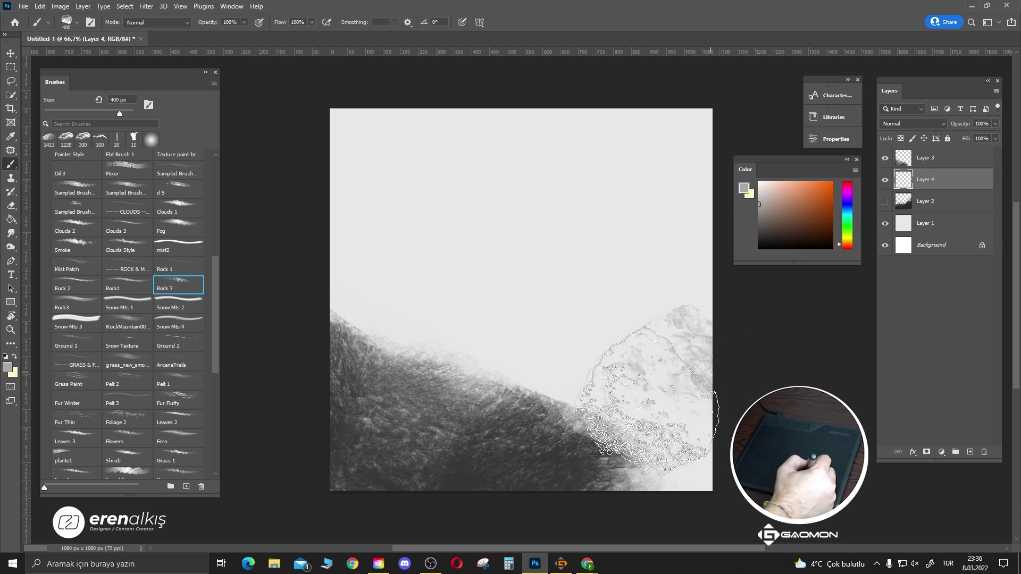
{"action": "mouse_move", "coordinate": [649, 401]}
{"action": "left_mouse_down"}
{"action": "mouse_move", "coordinate": [693, 375]}
{"action": "mouse_move", "coordinate": [667, 436]}
{"action": "mouse_move", "coordinate": [524, 467]}
{"action": "mouse_move", "coordinate": [608, 448]}
{"action": "mouse_move", "coordinate": [569, 432]}
{"action": "mouse_move", "coordinate": [542, 473]}
{"action": "left_mouse_up"}
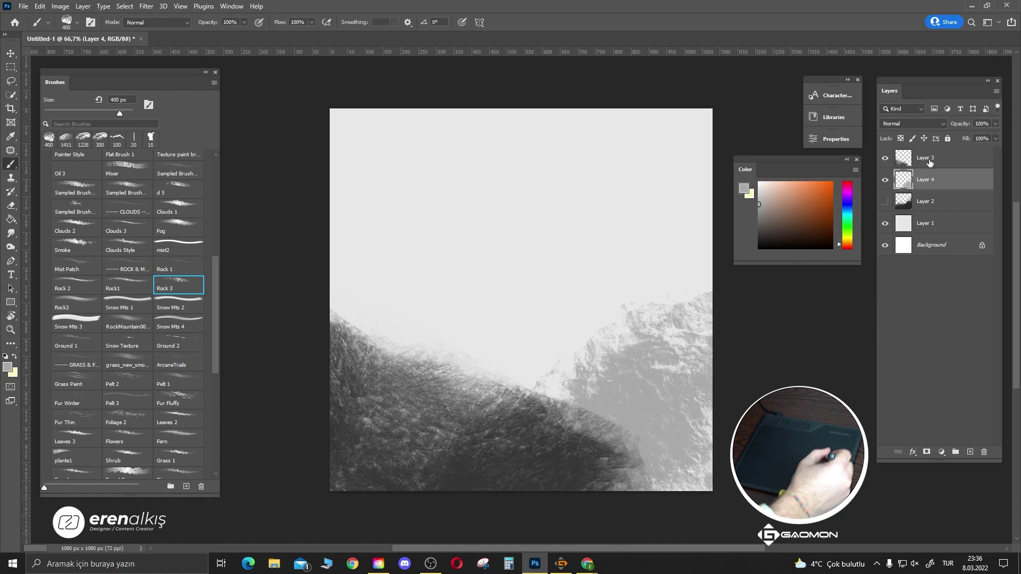
- Move Layer 4 above Layer 3 and darken its mountain considerably with Hue/Saturation
{"action": "left_click_drag", "start_coordinate": [925, 153], "coordinate": [900, 190]}
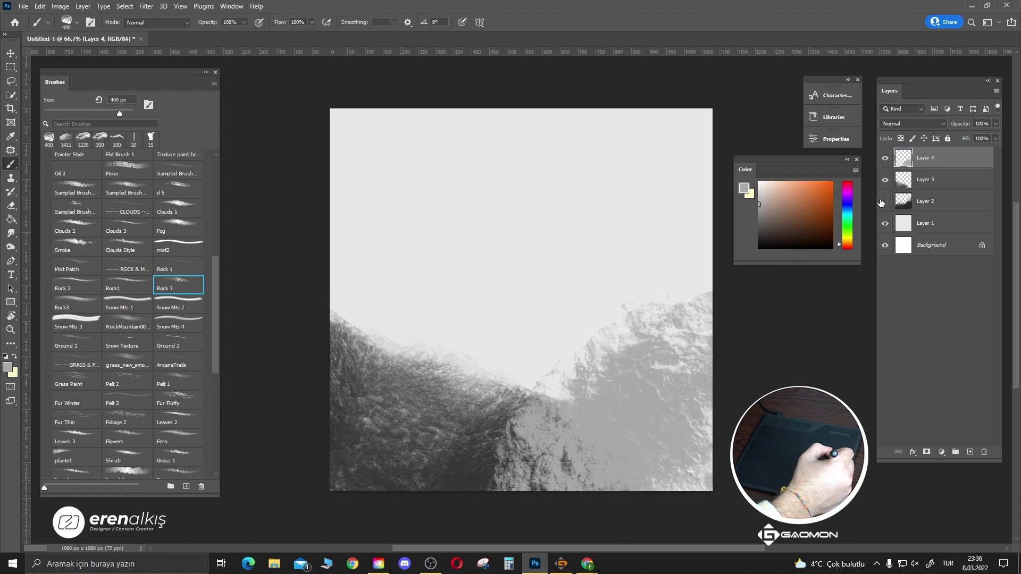
{"action": "key", "text": "ctrl+u"}
{"action": "left_click_drag", "start_coordinate": [417, 317], "coordinate": [404, 319]}
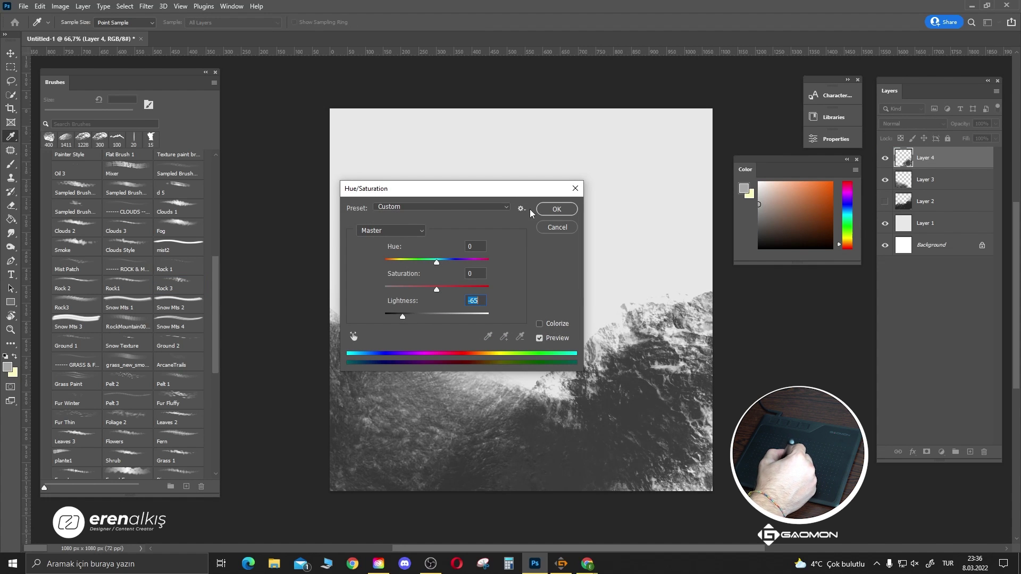
{"action": "left_click", "coordinate": [555, 210]}
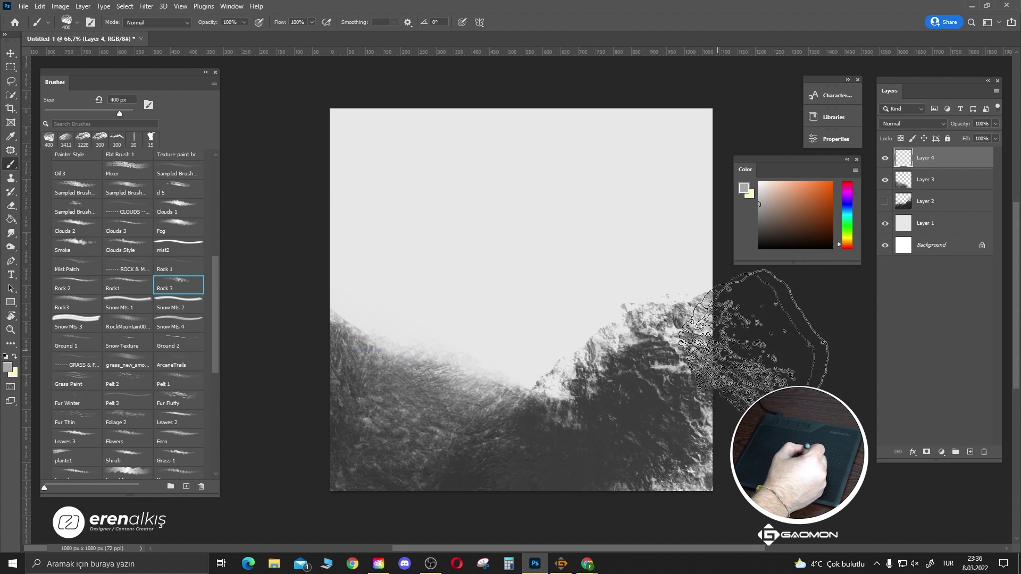
- Lighten the Layer 3 rocks slightly with Hue/Saturation
{"action": "left_click", "coordinate": [954, 183]}
{"action": "key", "text": "ctrl+u"}
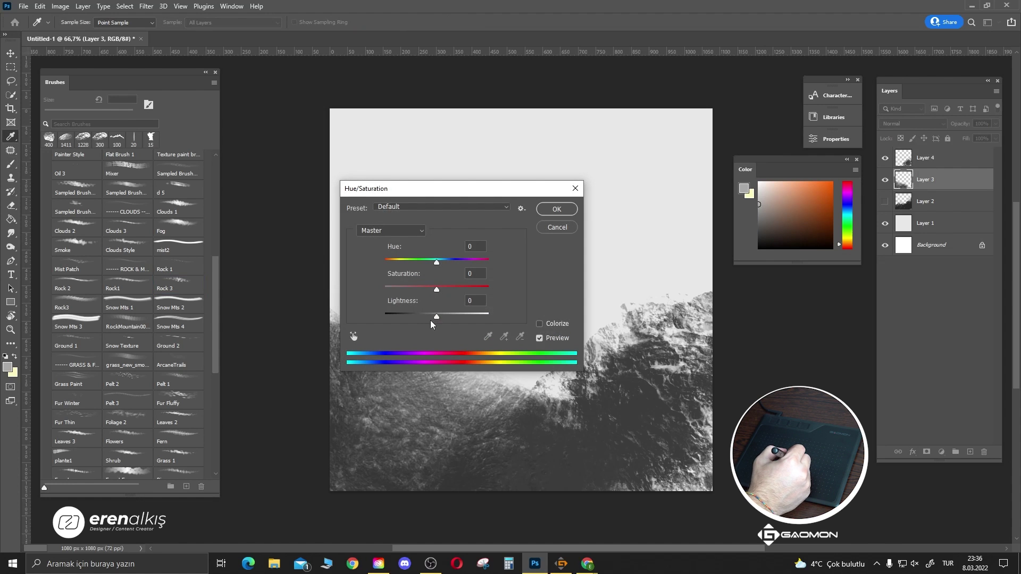
{"action": "left_click_drag", "start_coordinate": [431, 320], "coordinate": [449, 323]}
{"action": "key", "text": "Return"}
- Paint dark rocky texture over the right-centre mountain with the 868 px Rock3 brush
{"action": "key", "text": "b"}
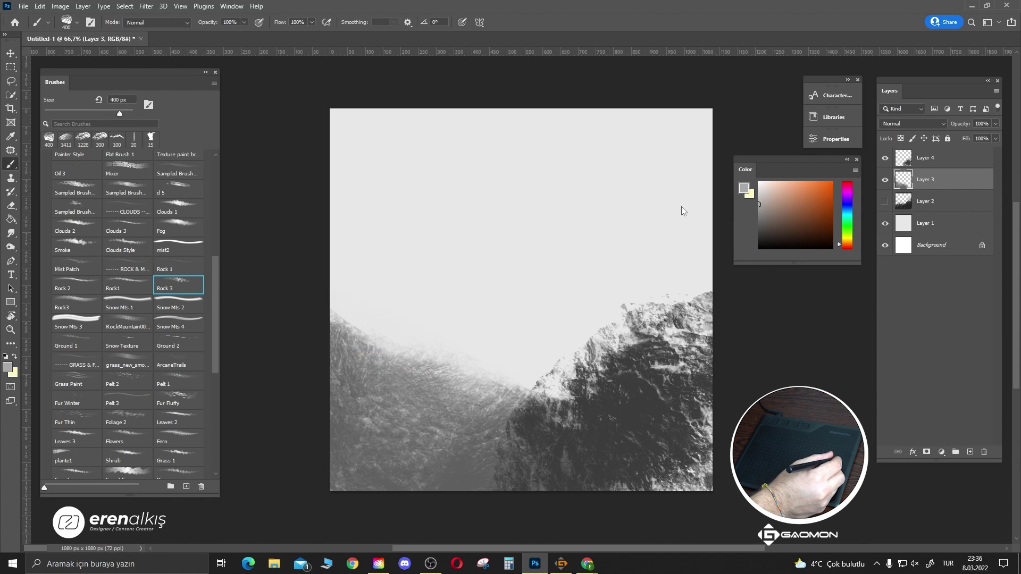
{"action": "left_click", "coordinate": [85, 304]}
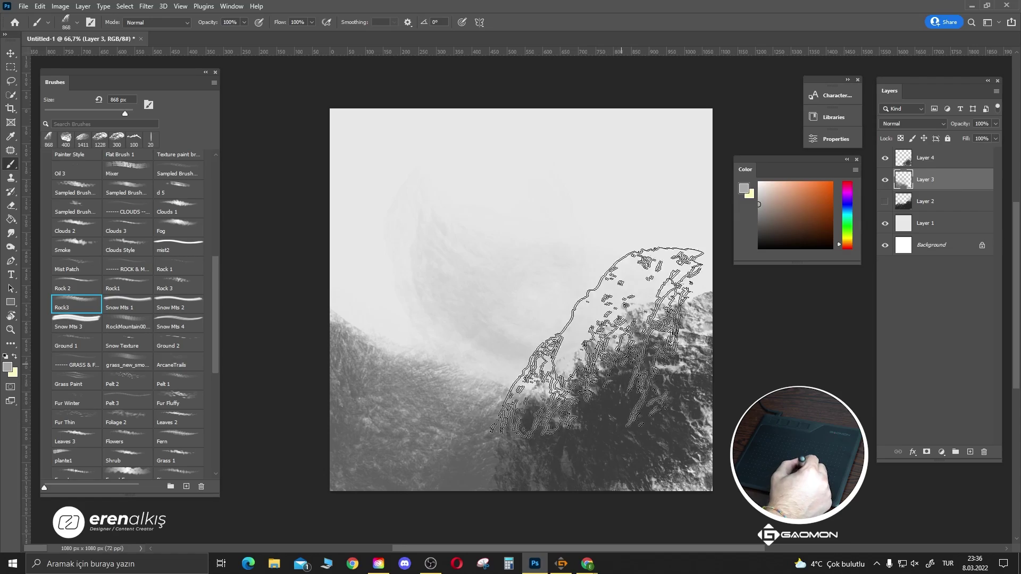
{"action": "left_click_drag", "start_coordinate": [596, 342], "coordinate": [674, 368]}
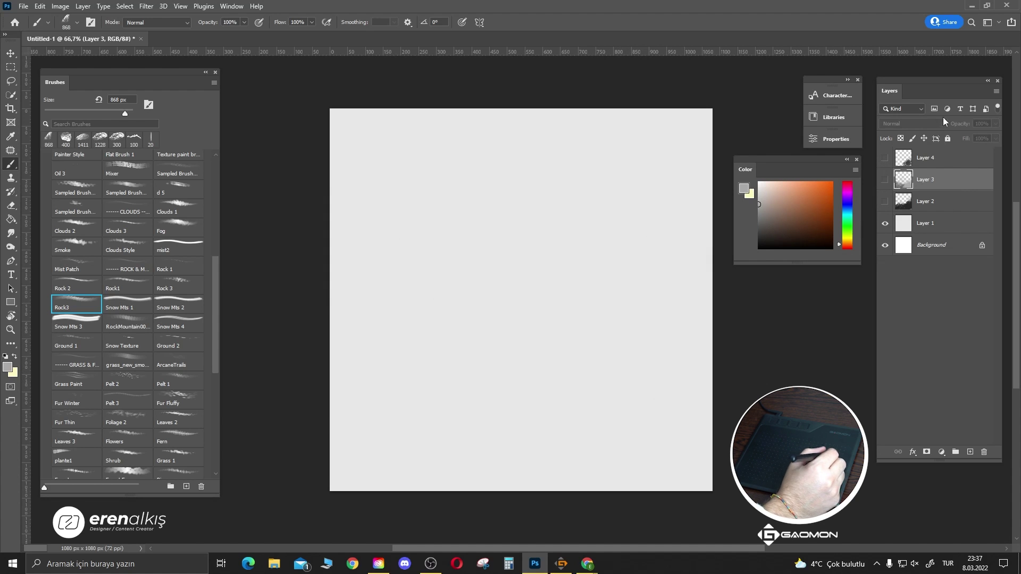
- On a new layer above Layer 4, paint rock cliffs lower right and, with 400 px Rock 3, lower left
{"action": "left_click", "coordinate": [943, 165]}
{"action": "key", "text": "ctrl+shift+alt+n"}
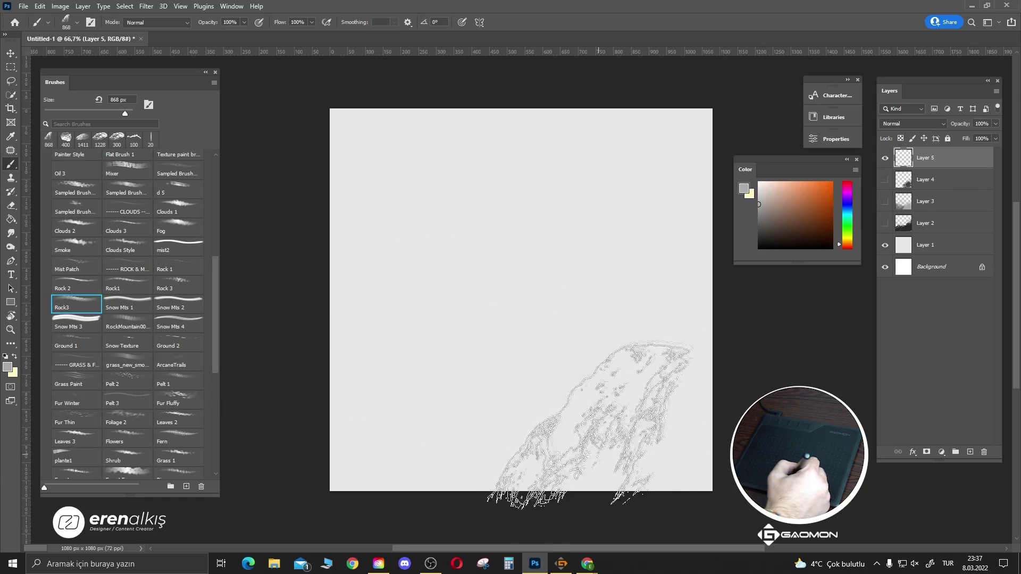
{"action": "mouse_move", "coordinate": [600, 436]}
{"action": "left_mouse_down"}
{"action": "mouse_move", "coordinate": [686, 340]}
{"action": "mouse_move", "coordinate": [532, 452]}
{"action": "mouse_move", "coordinate": [670, 453]}
{"action": "mouse_move", "coordinate": [652, 329]}
{"action": "mouse_move", "coordinate": [503, 473]}
{"action": "mouse_move", "coordinate": [745, 346]}
{"action": "mouse_move", "coordinate": [691, 372]}
{"action": "mouse_move", "coordinate": [726, 255]}
{"action": "left_mouse_up"}
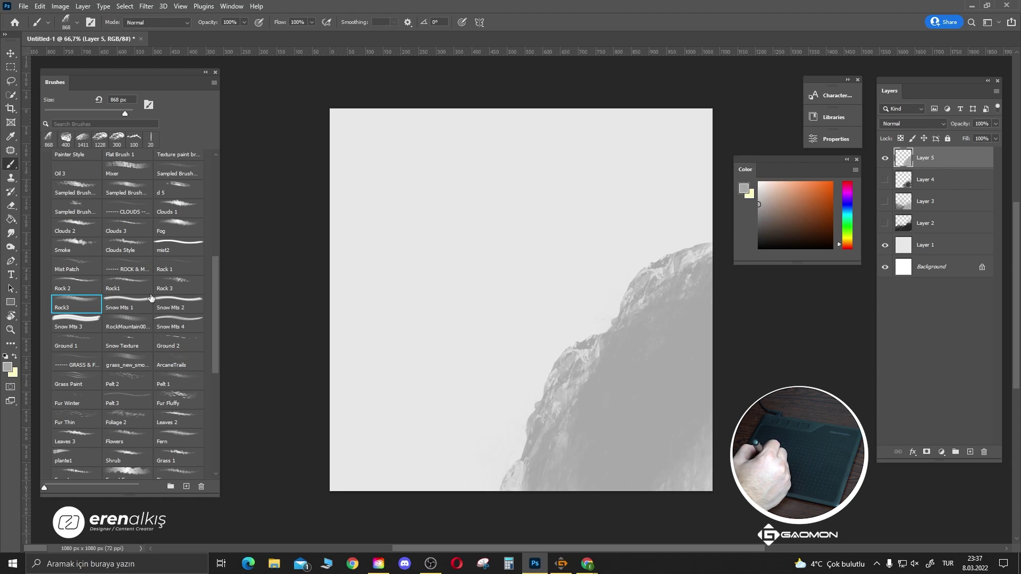
{"action": "left_click", "coordinate": [179, 285]}
{"action": "mouse_move", "coordinate": [338, 448]}
{"action": "left_mouse_down"}
{"action": "mouse_move", "coordinate": [357, 437]}
{"action": "mouse_move", "coordinate": [353, 422]}
{"action": "mouse_move", "coordinate": [472, 520]}
{"action": "mouse_move", "coordinate": [344, 451]}
{"action": "mouse_move", "coordinate": [296, 376]}
{"action": "mouse_move", "coordinate": [306, 428]}
{"action": "mouse_move", "coordinate": [353, 461]}
{"action": "mouse_move", "coordinate": [431, 465]}
{"action": "mouse_move", "coordinate": [319, 456]}
{"action": "mouse_move", "coordinate": [387, 490]}
{"action": "mouse_move", "coordinate": [433, 529]}
{"action": "mouse_move", "coordinate": [336, 413]}
{"action": "mouse_move", "coordinate": [312, 278]}
{"action": "mouse_move", "coordinate": [290, 301]}
{"action": "mouse_move", "coordinate": [291, 357]}
{"action": "left_mouse_up"}
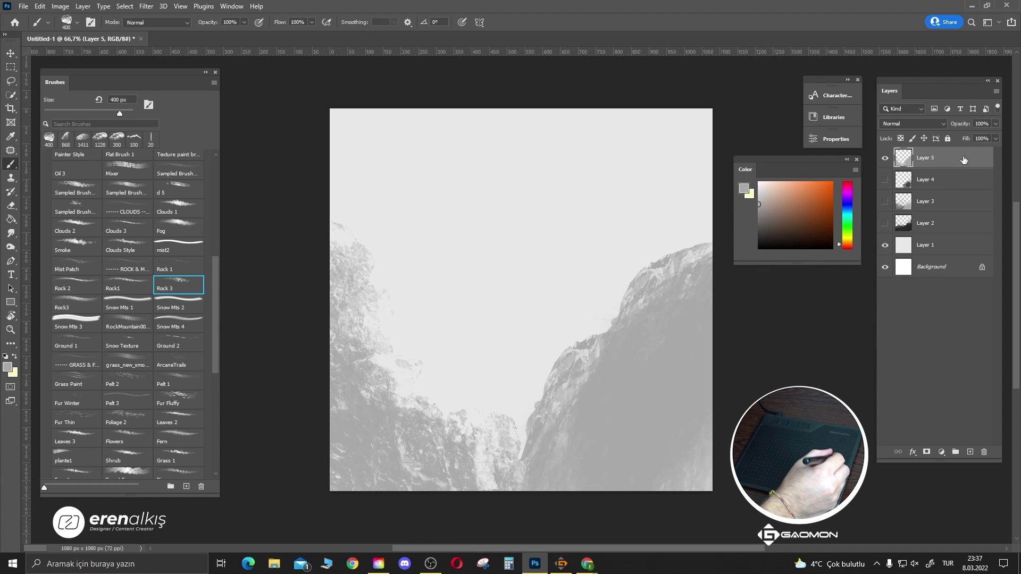
- Darken the new cliffs by lowering Lightness and select the 476 px RockMountain brush
{"action": "key", "text": "ctrl+u"}
{"action": "left_click_drag", "start_coordinate": [435, 314], "coordinate": [401, 318]}
{"action": "left_click", "coordinate": [564, 216]}
{"action": "key", "text": "b"}
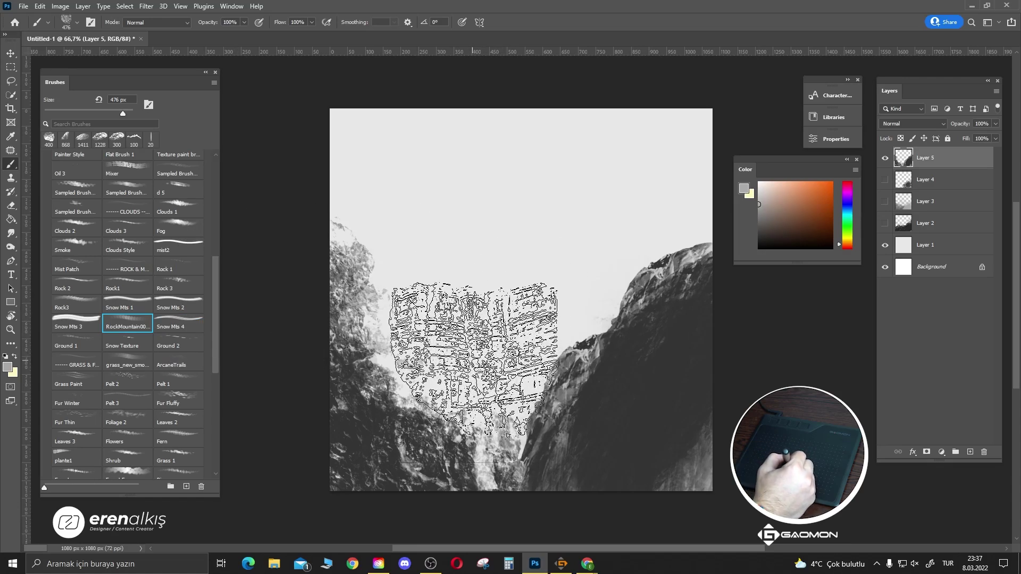
{"action": "left_click", "coordinate": [472, 358]}
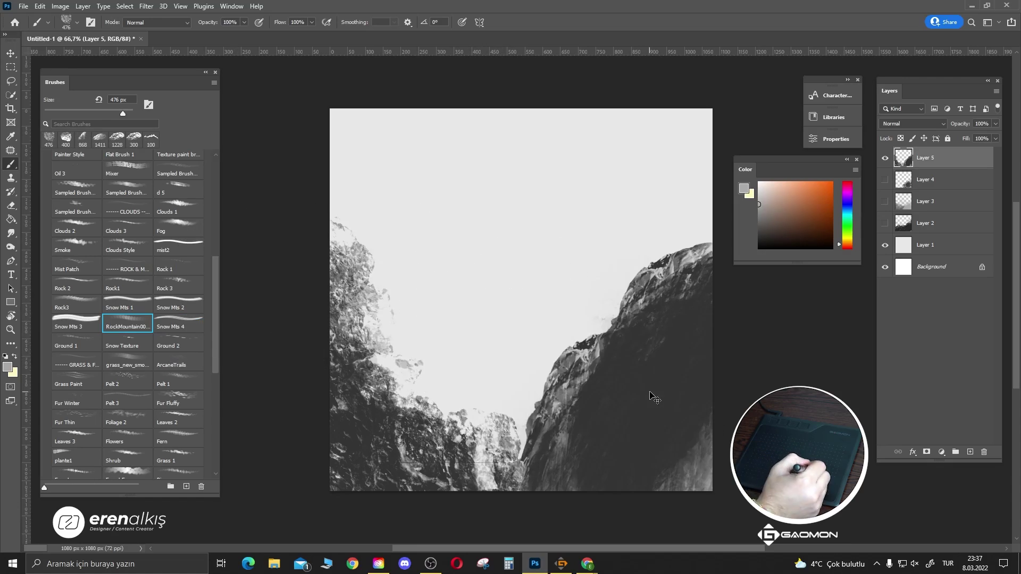
- On a new Layer 6, stamp one RockMountain rock wall mid-canyon and darken it to Lightness -65
{"action": "key", "text": "ctrl+shift+alt+n"}
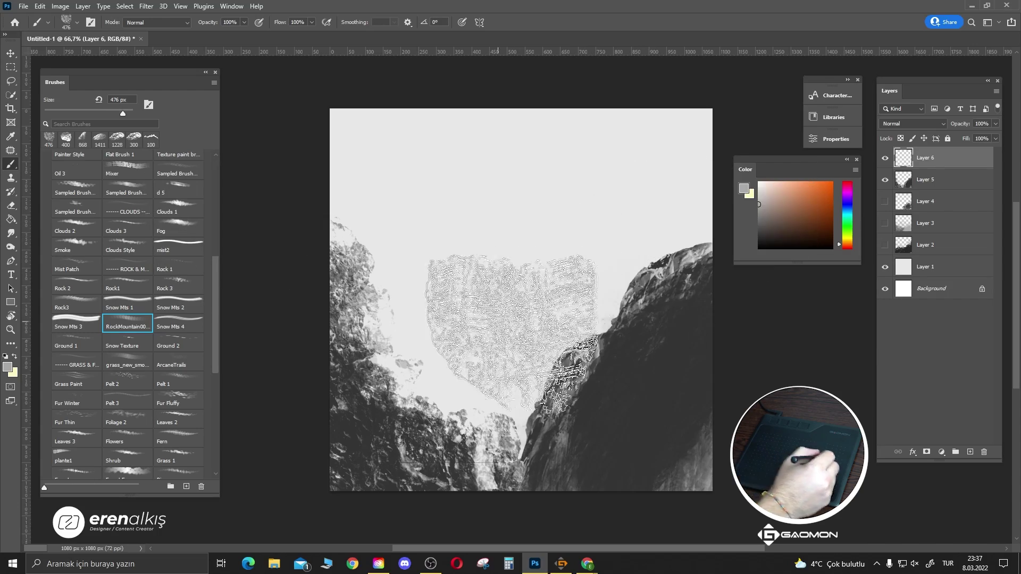
{"action": "left_click", "coordinate": [489, 346]}
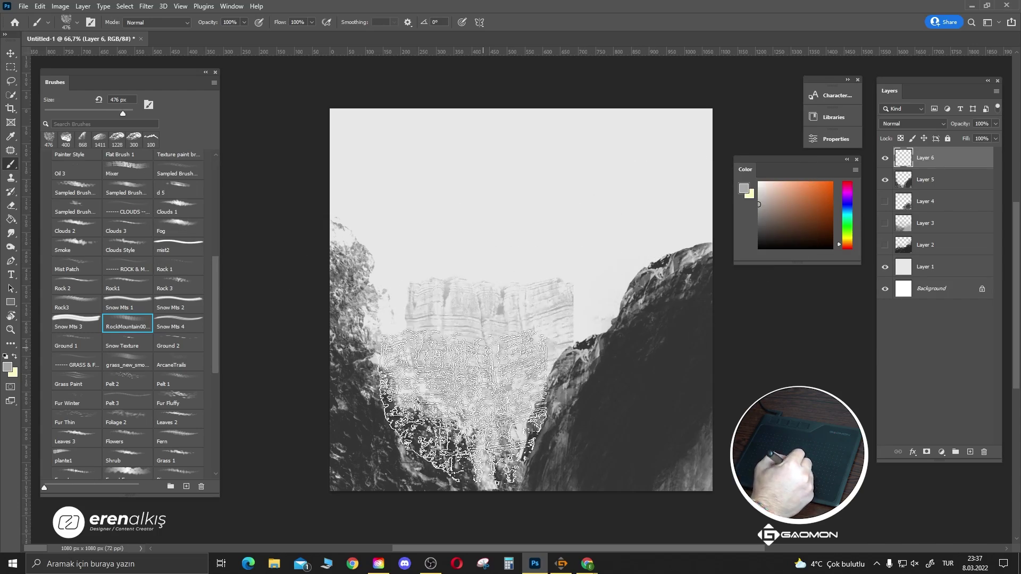
{"action": "left_click_drag", "start_coordinate": [431, 372], "coordinate": [766, 330]}
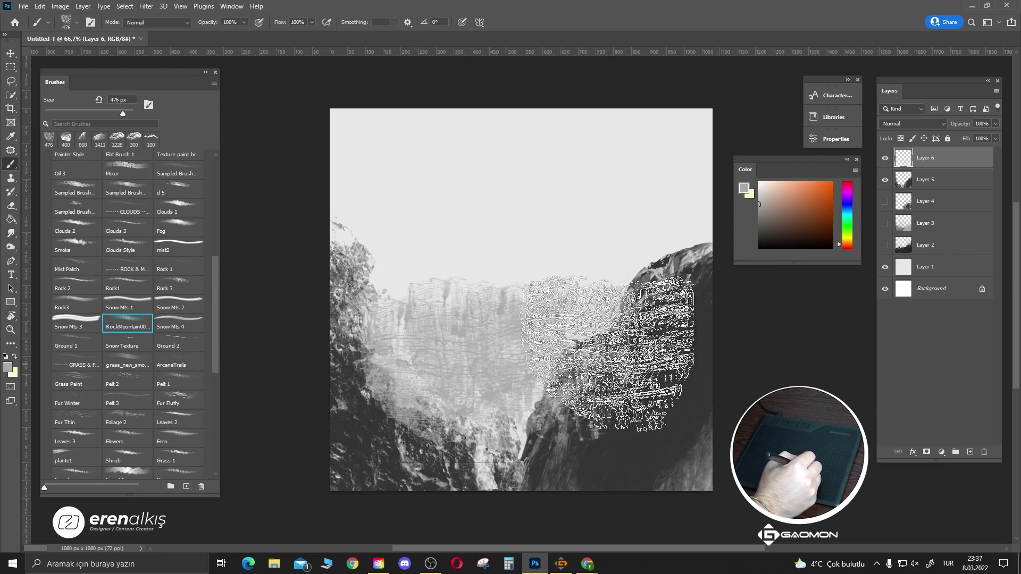
{"action": "key", "text": "ctrl+z"}
{"action": "key", "text": "ctrl+z"}
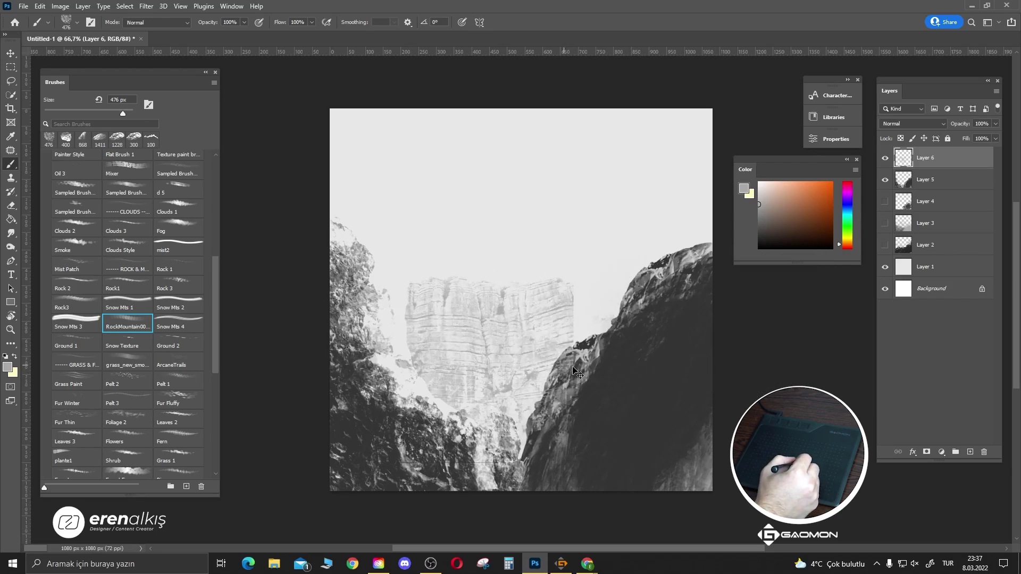
{"action": "key", "text": "ctrl+z"}
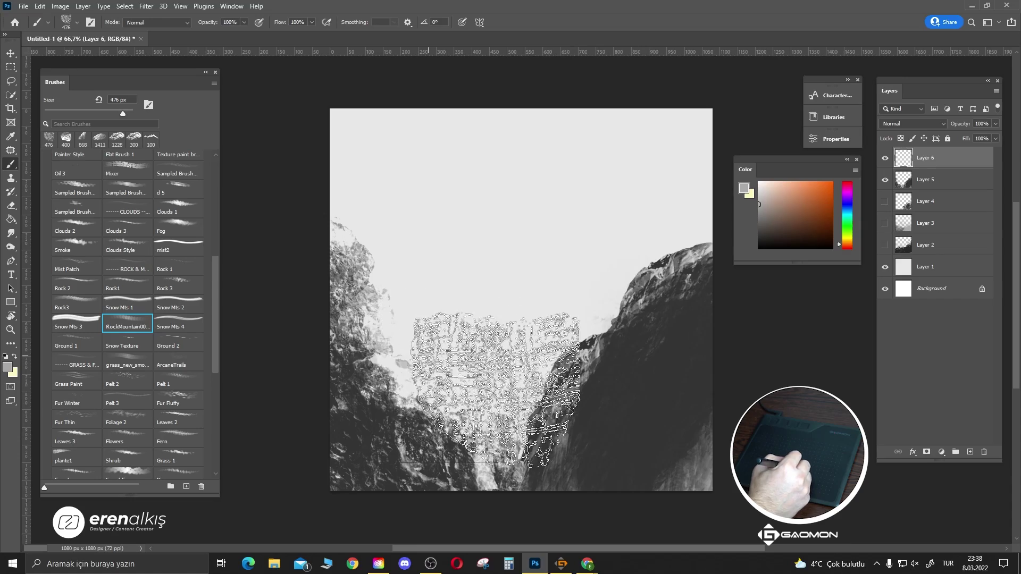
{"action": "left_click", "coordinate": [482, 372]}
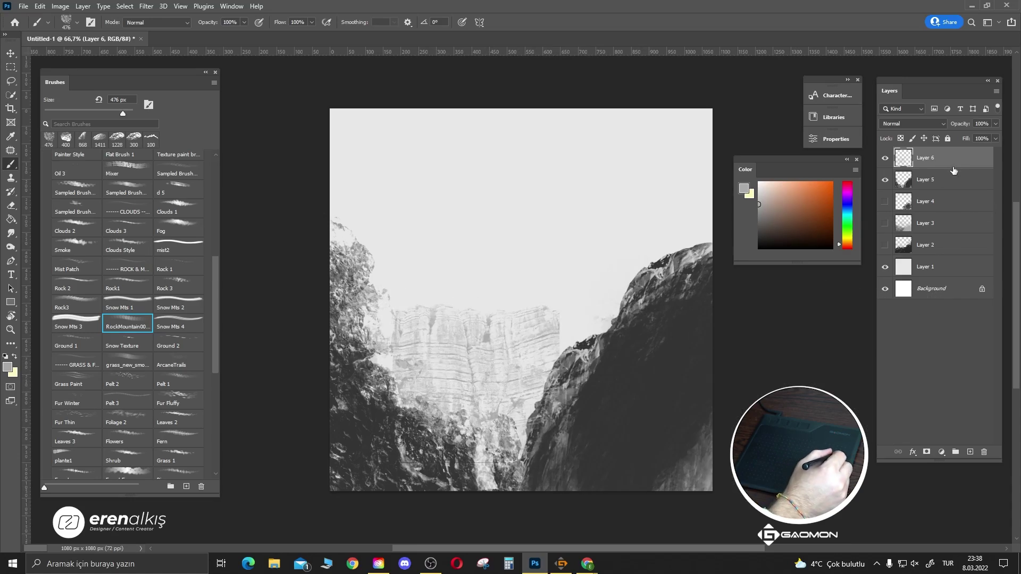
{"action": "key", "text": "ctrl+u"}
{"action": "left_click", "coordinate": [398, 314]}
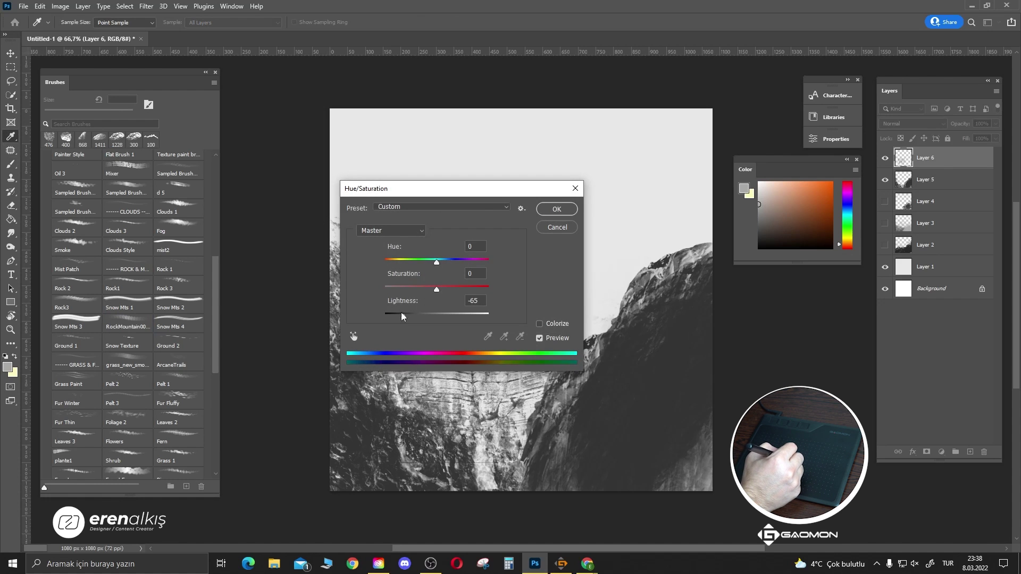
{"action": "left_click", "coordinate": [570, 214]}
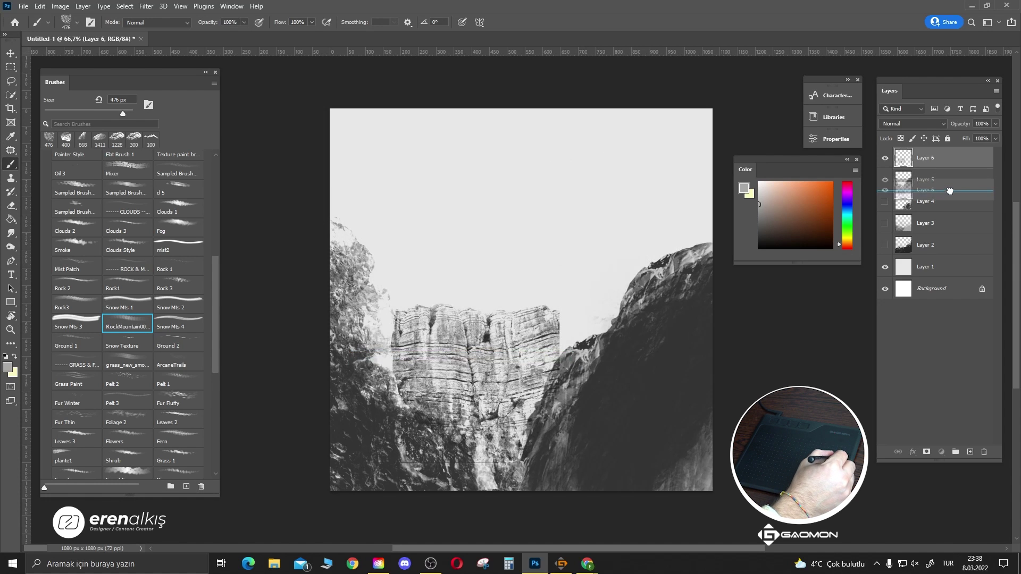
- Move Layer 6 below Layer 5 and shift the rock wall lower and to the right
{"action": "key", "text": "ctrl+bracketleft"}
{"action": "key", "text": "ctrl+t"}
{"action": "mouse_move", "coordinate": [569, 321]}
{"action": "left_mouse_down"}
{"action": "mouse_move", "coordinate": [538, 387]}
{"action": "mouse_move", "coordinate": [565, 394]}
{"action": "mouse_move", "coordinate": [495, 386]}
{"action": "mouse_move", "coordinate": [496, 404]}
{"action": "left_mouse_up"}
{"action": "key", "text": "Return"}
{"action": "key", "text": "b"}
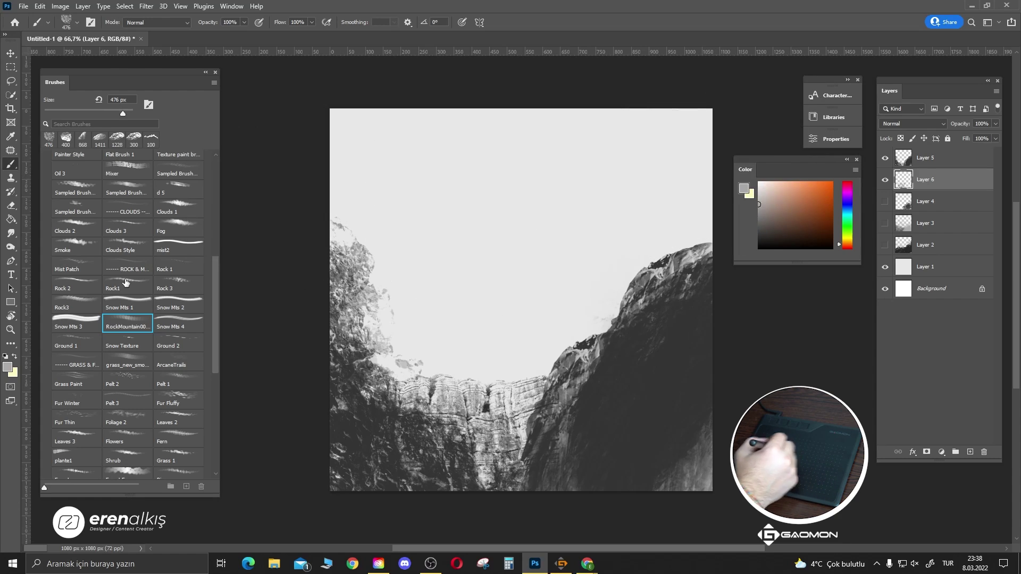
- Stamp 800 px Pine Forest brush trees on a new layer above Layer 4
{"action": "left_click_drag", "start_coordinate": [212, 287], "coordinate": [213, 322]}
{"action": "left_click", "coordinate": [74, 398]}
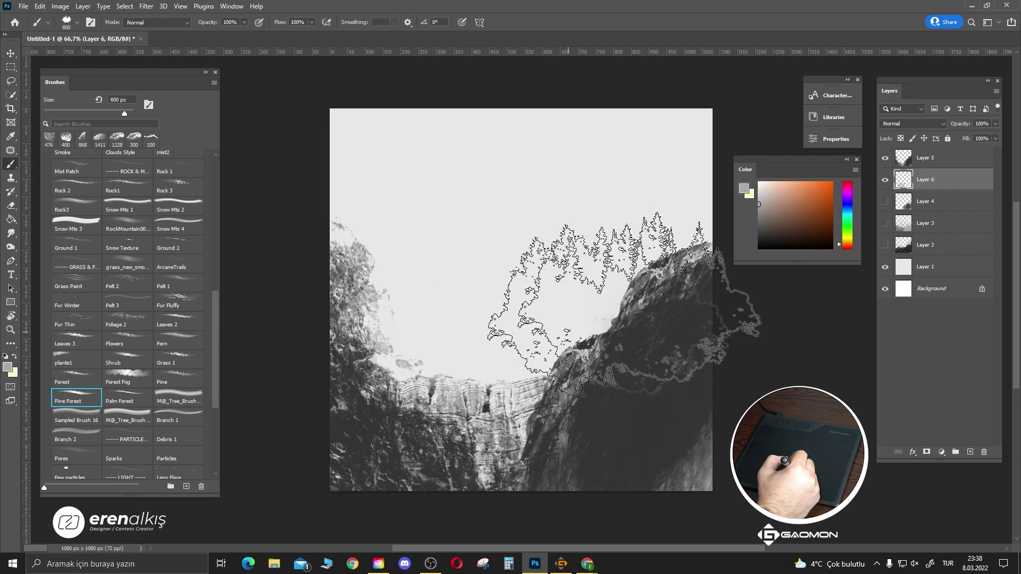
{"action": "left_click", "coordinate": [927, 204]}
{"action": "key", "text": "ctrl+shift+alt+n"}
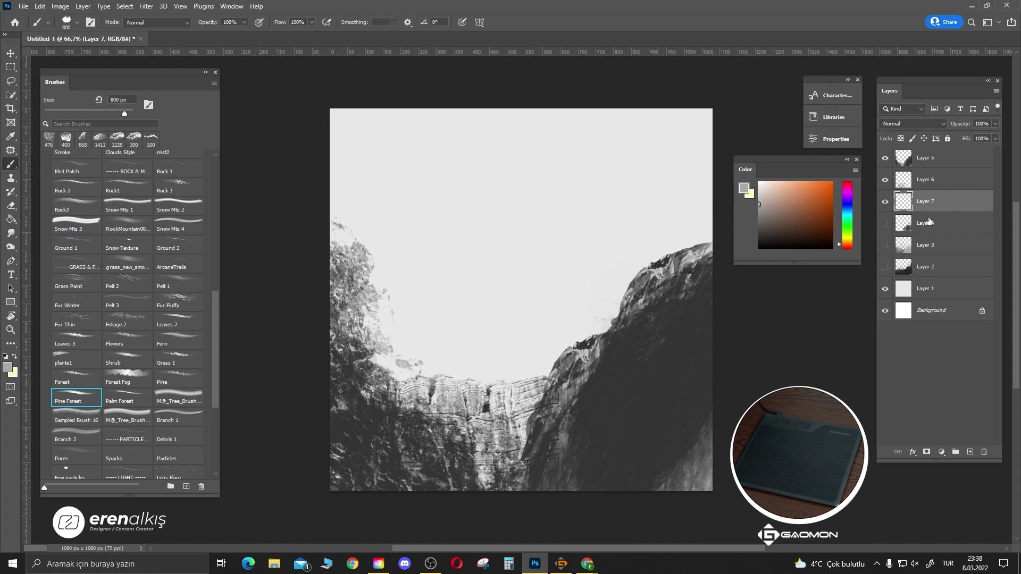
{"action": "left_click", "coordinate": [484, 366]}
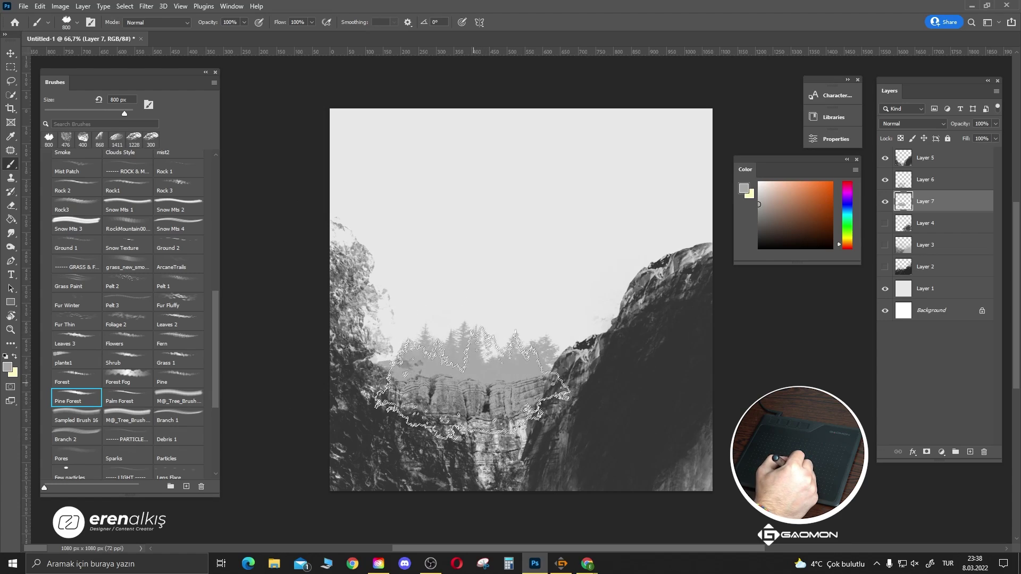
{"action": "left_click", "coordinate": [404, 380]}
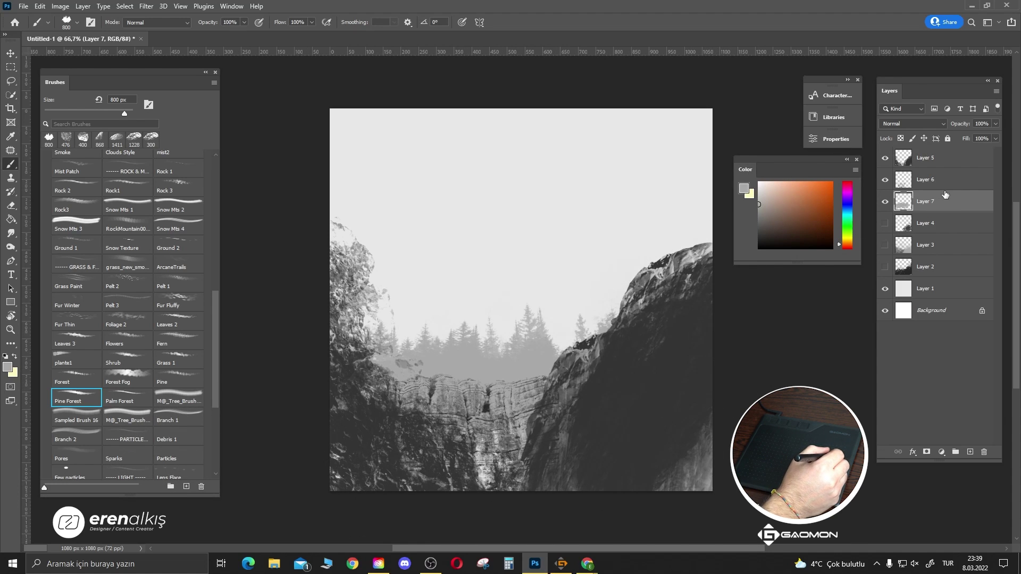
- Darken the pine trees by lowering Lightness in Hue/Saturation
{"action": "key", "text": "ctrl+u"}
{"action": "left_click_drag", "start_coordinate": [432, 321], "coordinate": [420, 318]}
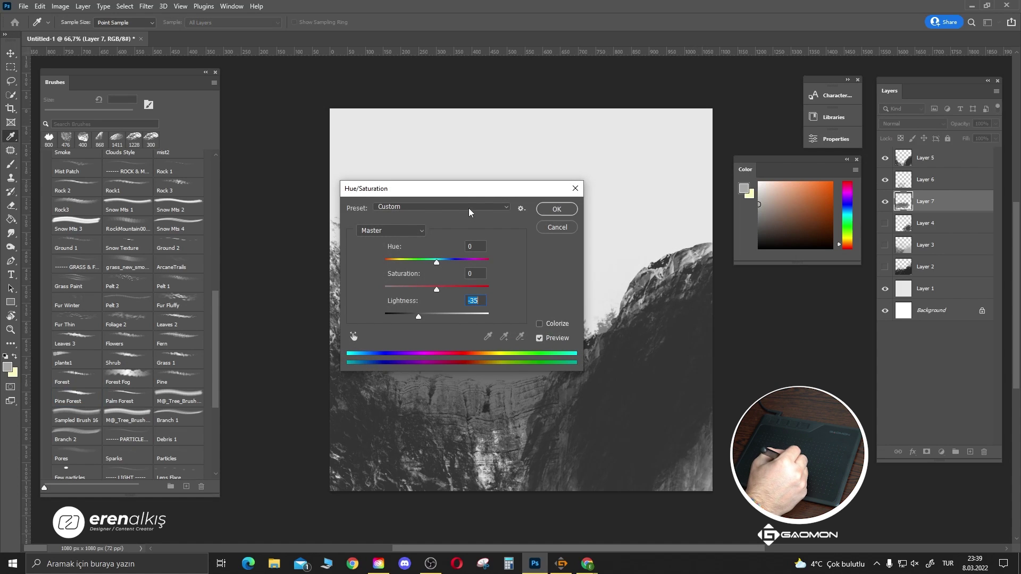
{"action": "left_click_drag", "start_coordinate": [460, 189], "coordinate": [756, 246]}
{"action": "mouse_move", "coordinate": [709, 376]}
{"action": "left_mouse_down"}
{"action": "mouse_move", "coordinate": [705, 386]}
{"action": "mouse_move", "coordinate": [718, 389]}
{"action": "mouse_move", "coordinate": [705, 388]}
{"action": "left_mouse_up"}
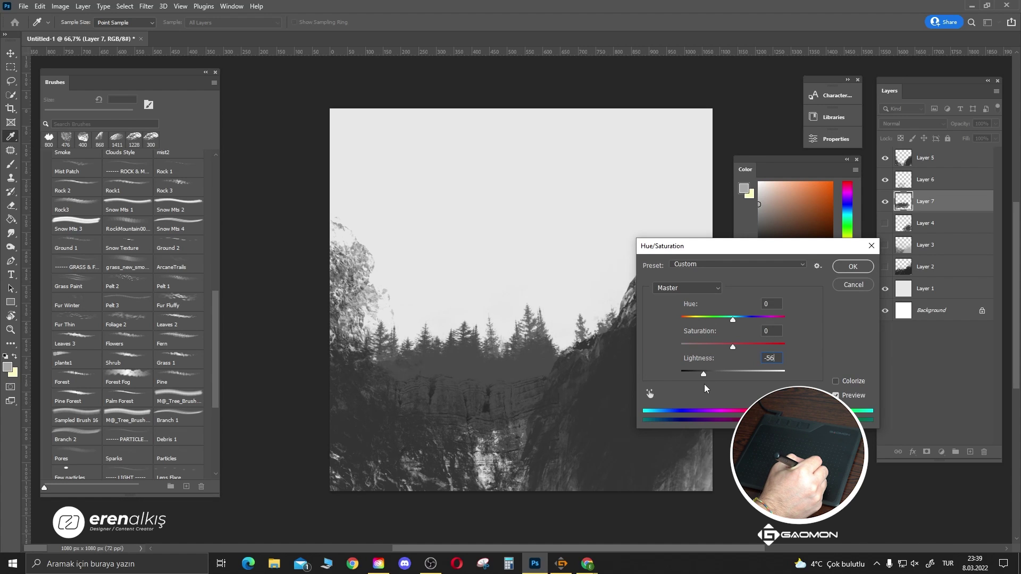
{"action": "left_click", "coordinate": [842, 266]}
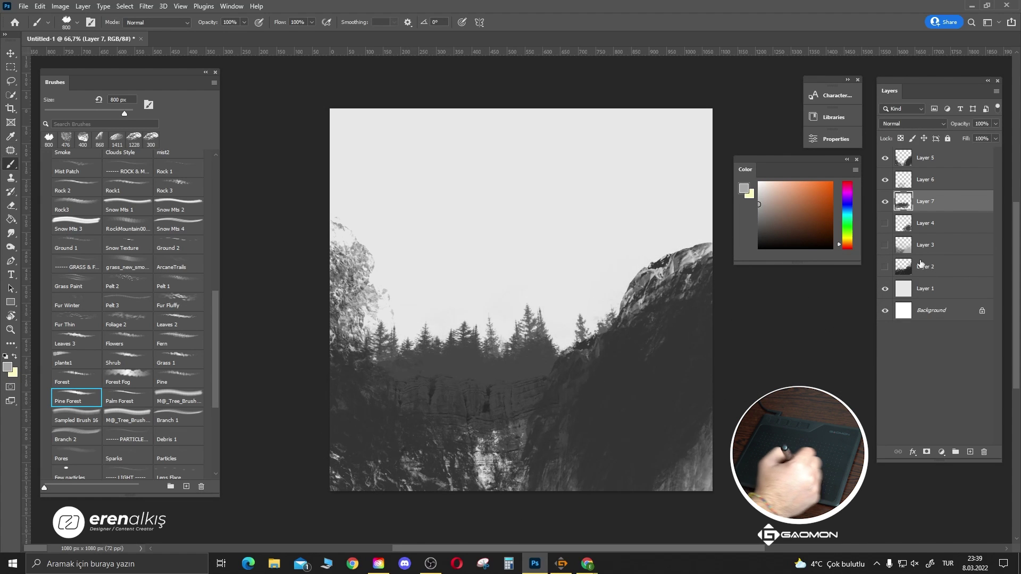
{"action": "left_click_drag", "start_coordinate": [928, 202], "coordinate": [939, 218]}
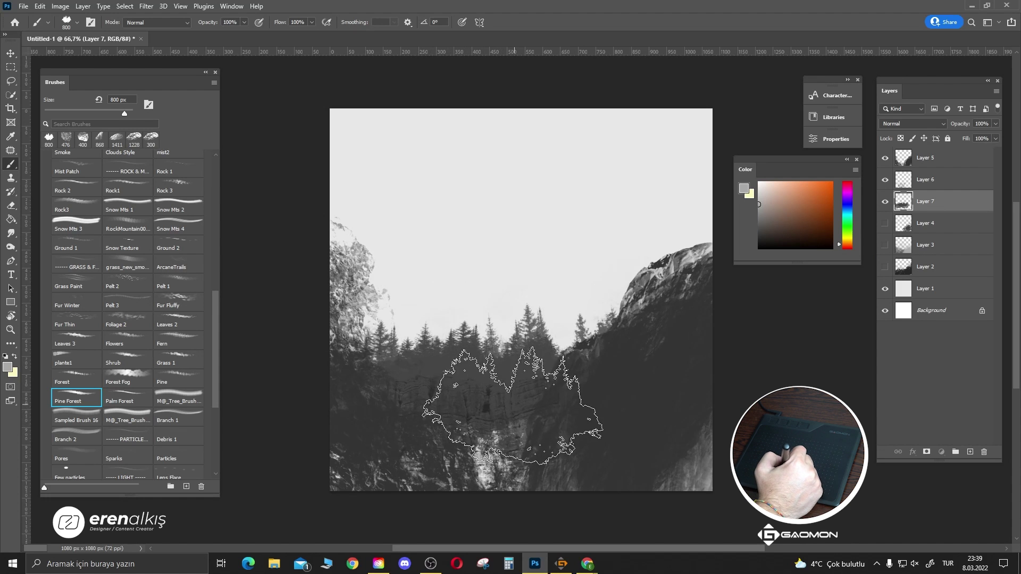
- Move the pine forest down onto the canyon floor
{"action": "key", "text": "ctrl+t"}
{"action": "mouse_move", "coordinate": [512, 358]}
{"action": "left_mouse_down"}
{"action": "mouse_move", "coordinate": [506, 392]}
{"action": "mouse_move", "coordinate": [521, 452]}
{"action": "left_mouse_up"}
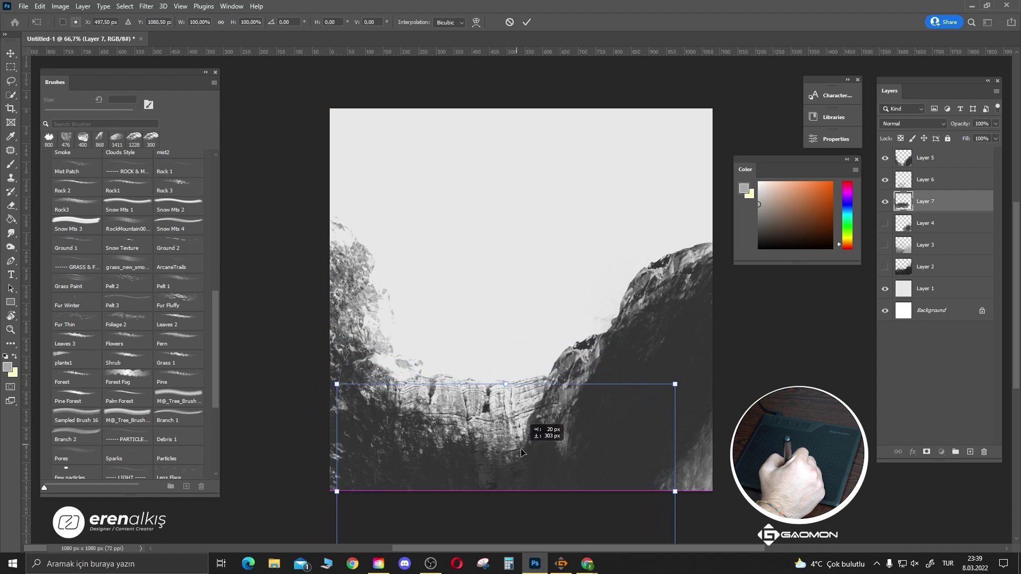
{"action": "left_click_drag", "start_coordinate": [521, 451], "coordinate": [522, 453]}
{"action": "key", "text": "Return"}
{"action": "key", "text": "b"}
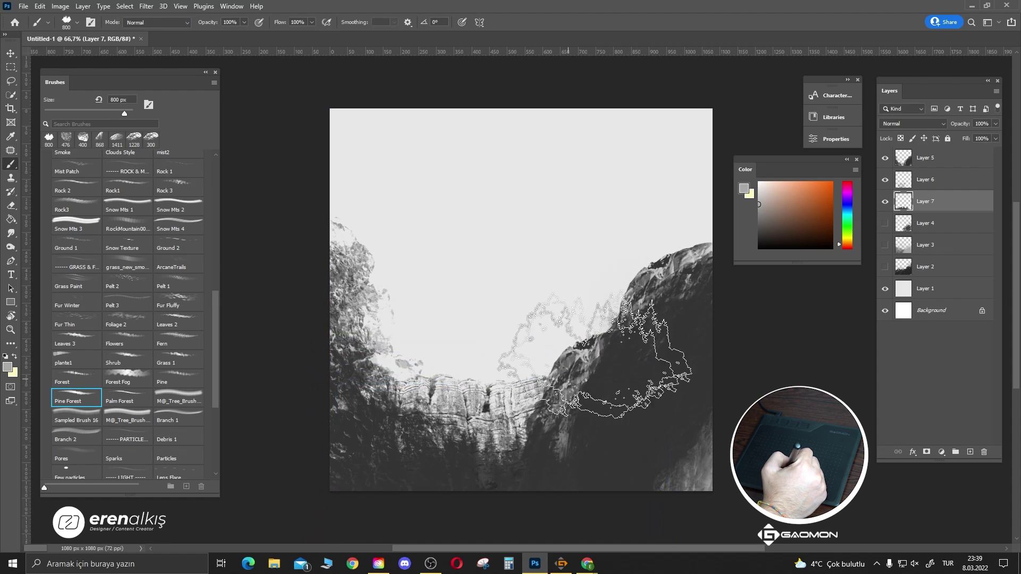
- Duplicate the forest layer to deepen the trees and merge the copies into Layer 7 copy 3
{"action": "key", "text": "ctrl+j"}
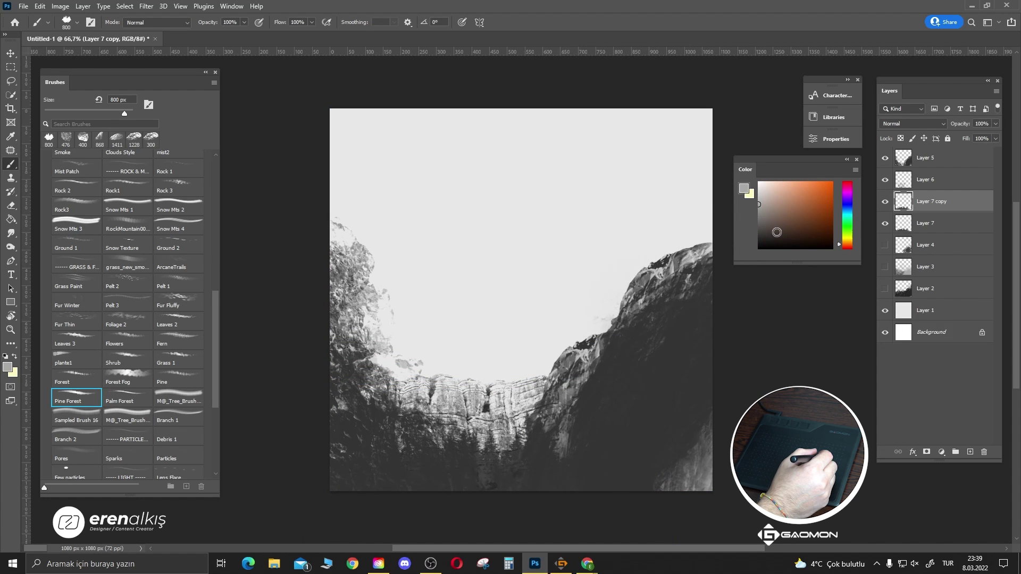
{"action": "key", "text": "ctrl+j"}
{"action": "key", "text": "ctrl+j"}
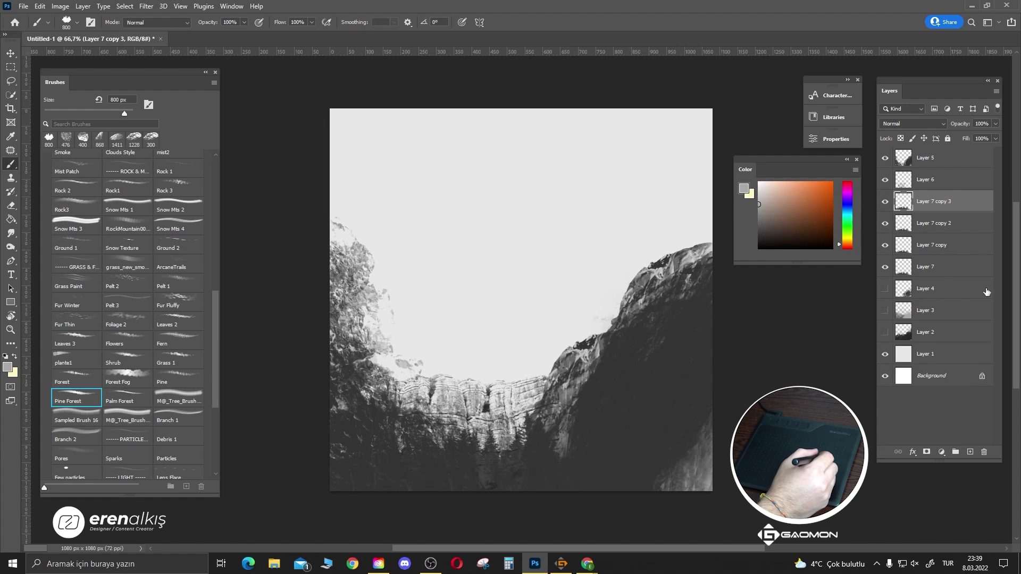
{"action": "left_click", "coordinate": [946, 272], "text": "shift"}
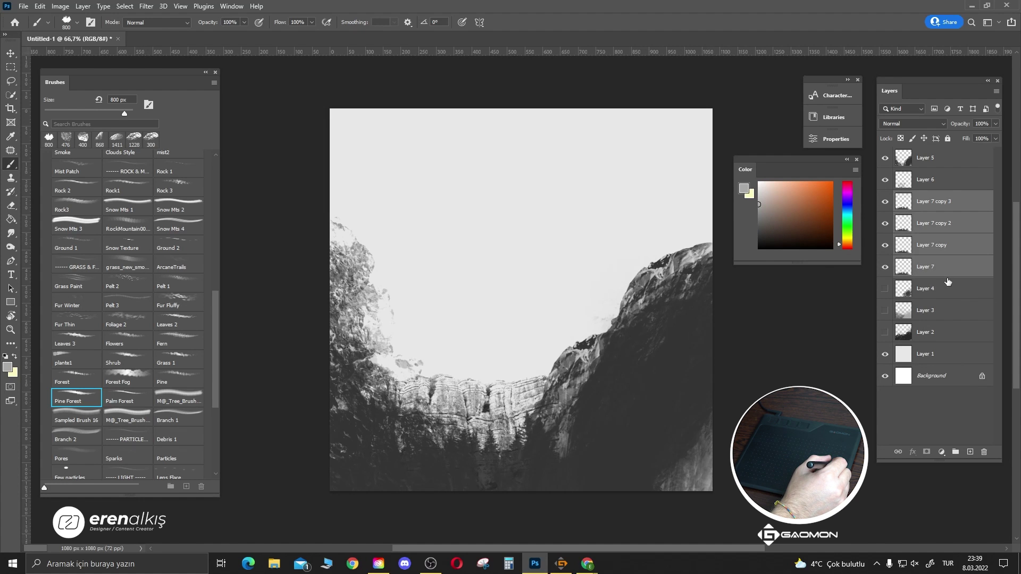
{"action": "key", "text": "ctrl+e"}
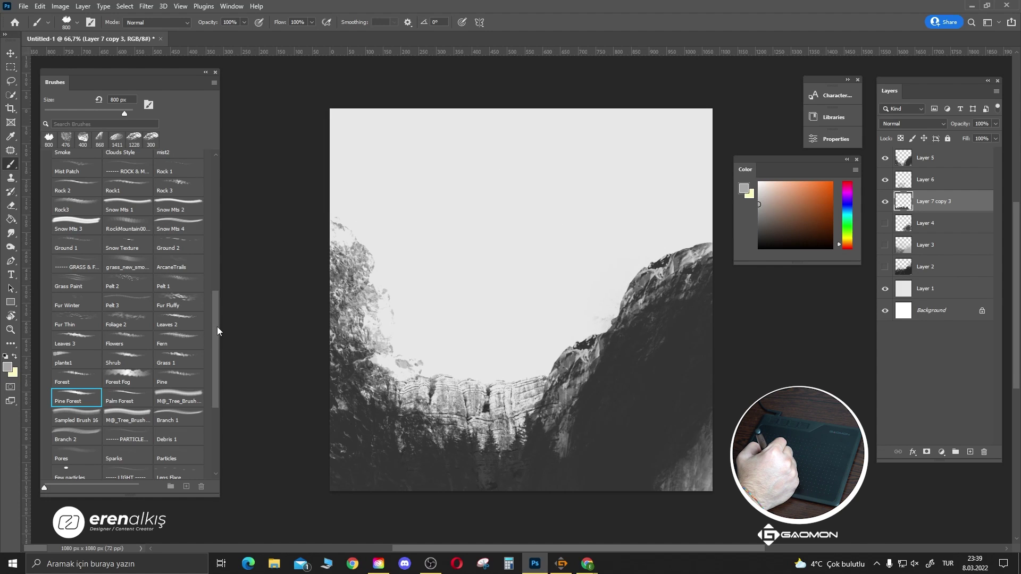
{"action": "mouse_move", "coordinate": [217, 327]}
{"action": "left_mouse_down"}
{"action": "mouse_move", "coordinate": [209, 394]}
{"action": "mouse_move", "coordinate": [215, 260]}
{"action": "left_mouse_up"}
- Choose the Clouds 2 brush at 300 px for painting the sky
{"action": "left_click", "coordinate": [127, 339]}
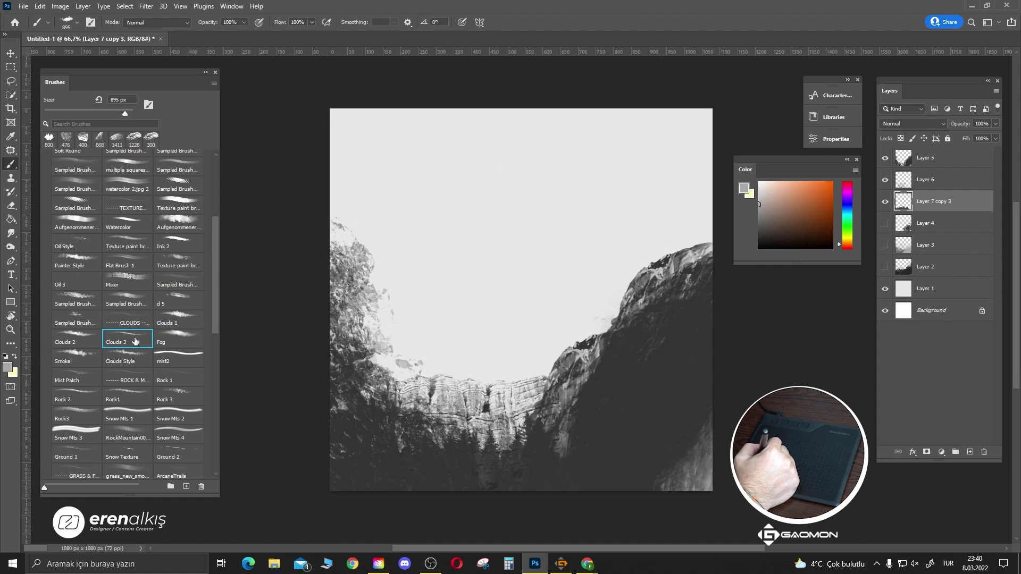
{"action": "left_click", "coordinate": [180, 343]}
{"action": "left_click", "coordinate": [82, 347]}
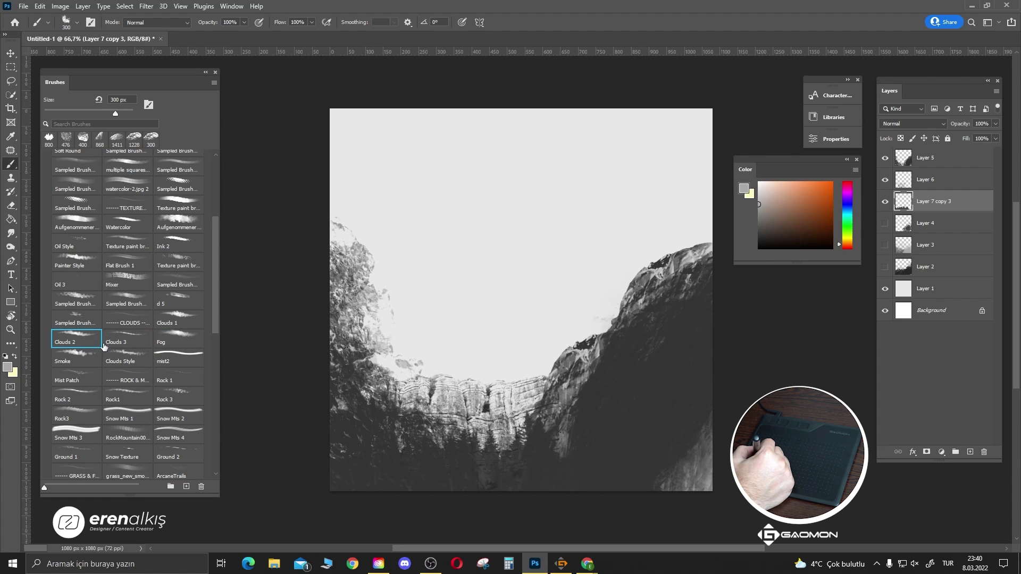
{"action": "left_click", "coordinate": [180, 315]}
{"action": "left_click", "coordinate": [75, 342]}
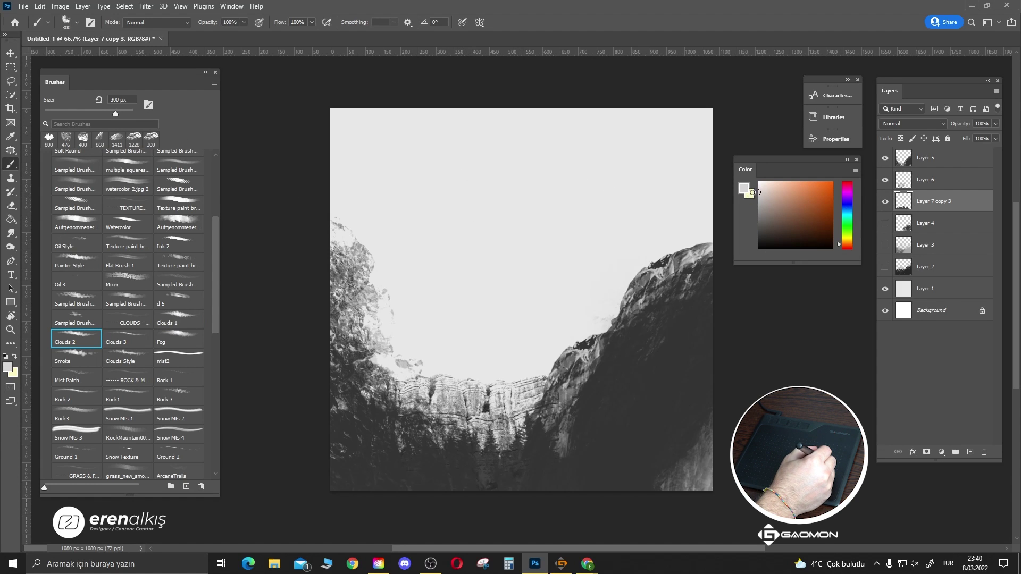
- Undo trial cloud strokes, then paint a grey cloud across the upper sky on new Layer 7
{"action": "left_click_drag", "start_coordinate": [514, 157], "coordinate": [682, 175]}
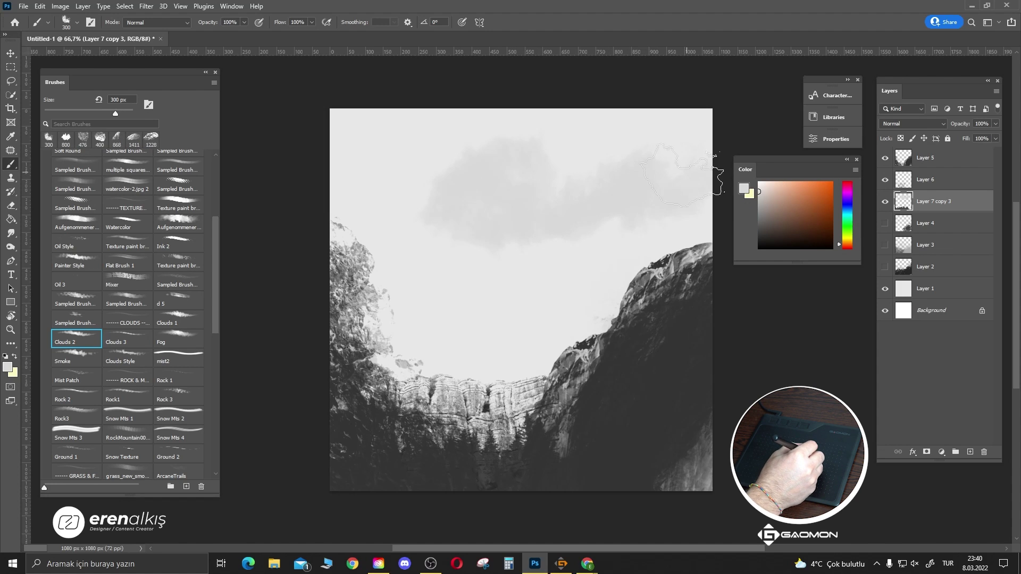
{"action": "left_click_drag", "start_coordinate": [397, 162], "coordinate": [326, 143]}
{"action": "mouse_move", "coordinate": [450, 269]}
{"action": "left_mouse_down"}
{"action": "mouse_move", "coordinate": [532, 287]}
{"action": "mouse_move", "coordinate": [617, 255]}
{"action": "left_mouse_up"}
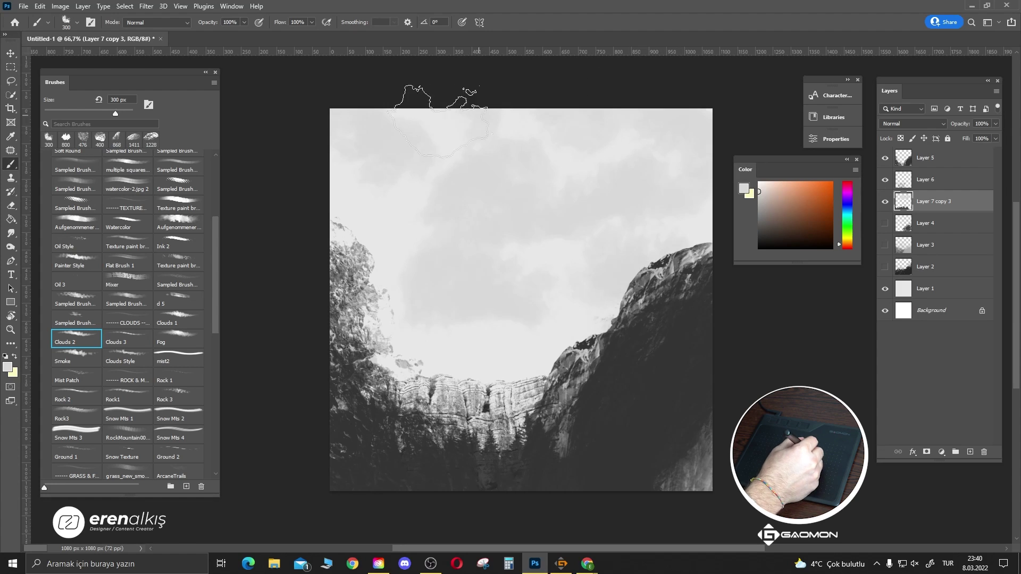
{"action": "key", "text": "ctrl+z"}
{"action": "key", "text": "ctrl+z"}
{"action": "key", "text": "ctrl+z"}
{"action": "key", "text": "ctrl+z"}
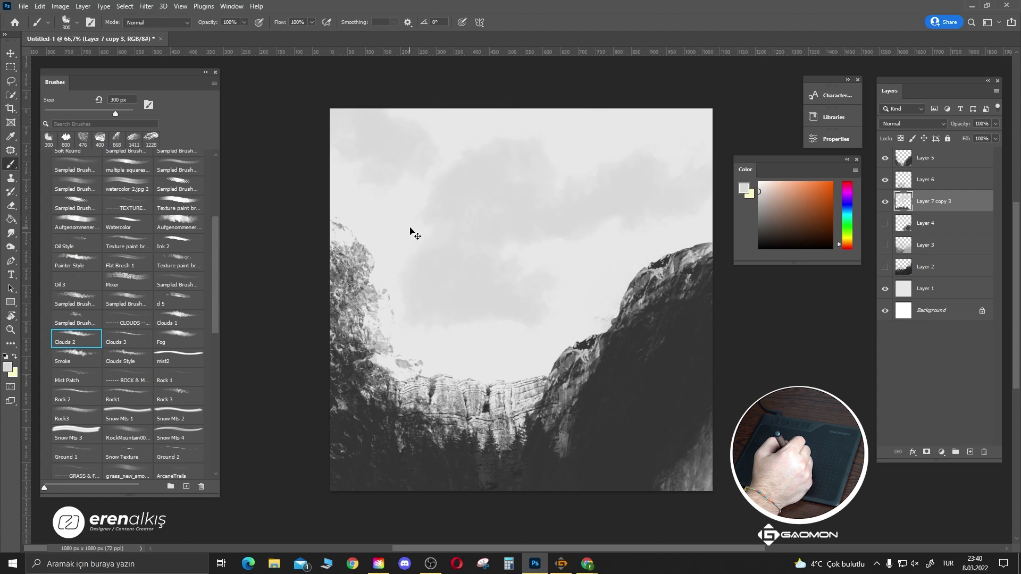
{"action": "key", "text": "ctrl+z"}
{"action": "key", "text": "ctrl+z"}
{"action": "key", "text": "ctrl+z"}
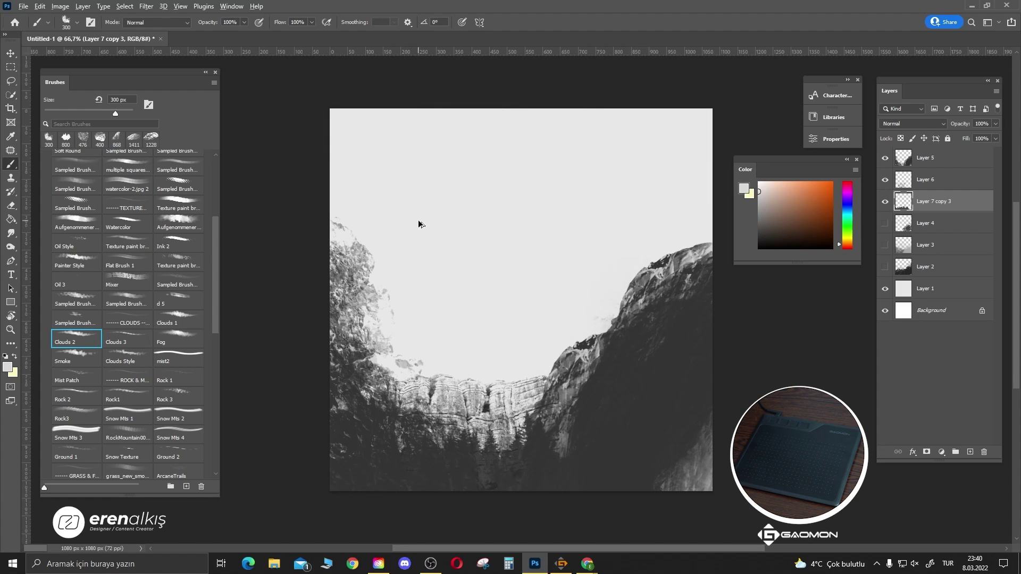
{"action": "key", "text": "ctrl+shift+alt+n"}
{"action": "mouse_move", "coordinate": [489, 125]}
{"action": "left_mouse_down"}
{"action": "mouse_move", "coordinate": [393, 118]}
{"action": "mouse_move", "coordinate": [346, 200]}
{"action": "mouse_move", "coordinate": [499, 271]}
{"action": "mouse_move", "coordinate": [483, 296]}
{"action": "mouse_move", "coordinate": [562, 191]}
{"action": "mouse_move", "coordinate": [684, 113]}
{"action": "mouse_move", "coordinate": [672, 228]}
{"action": "mouse_move", "coordinate": [535, 342]}
{"action": "mouse_move", "coordinate": [404, 351]}
{"action": "left_mouse_up"}
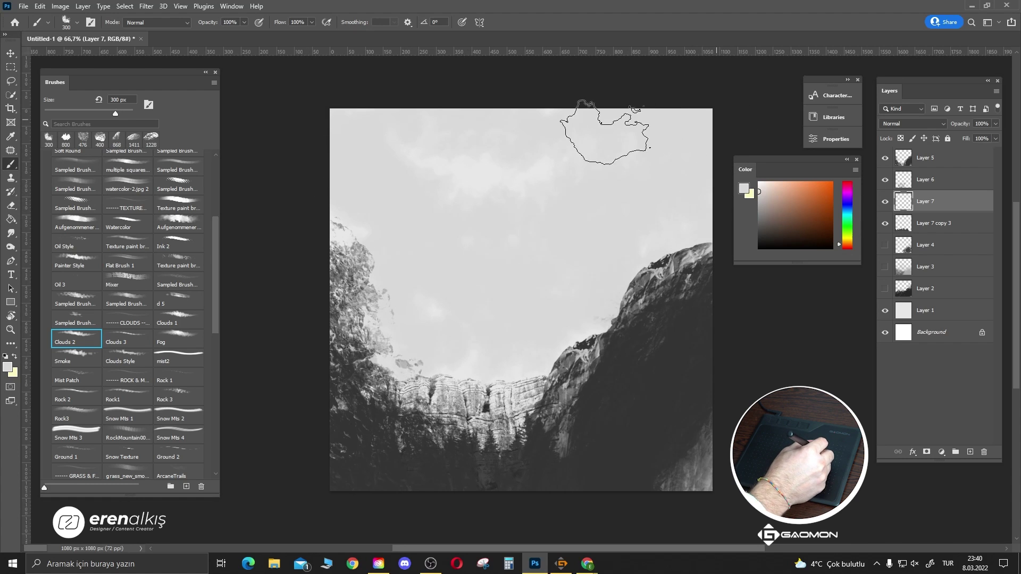
- Paint layered grey clouds across the upper, middle and left sky with Clouds 3 at 895 px
{"action": "left_click", "coordinate": [132, 339]}
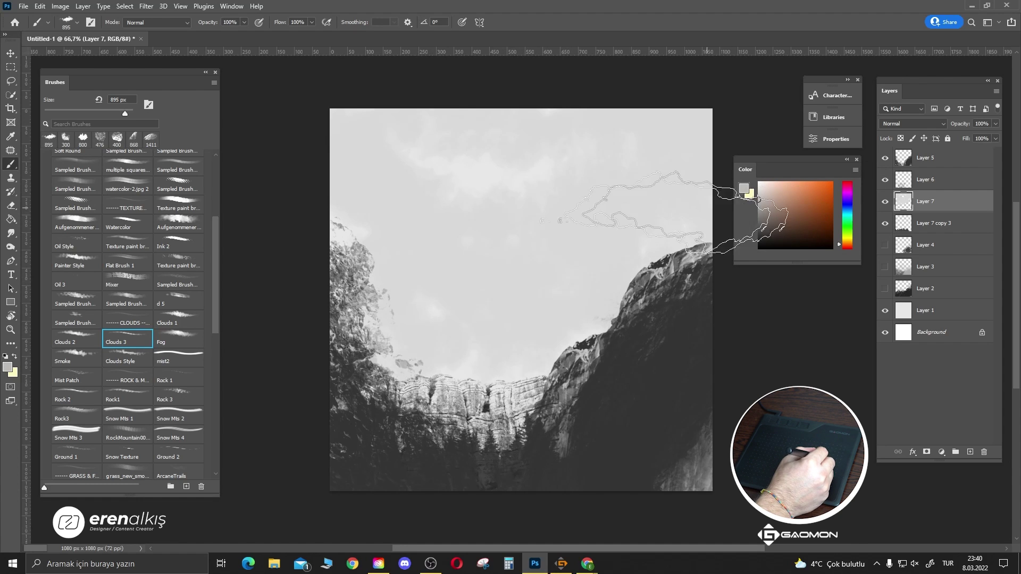
{"action": "left_click_drag", "start_coordinate": [601, 180], "coordinate": [404, 183]}
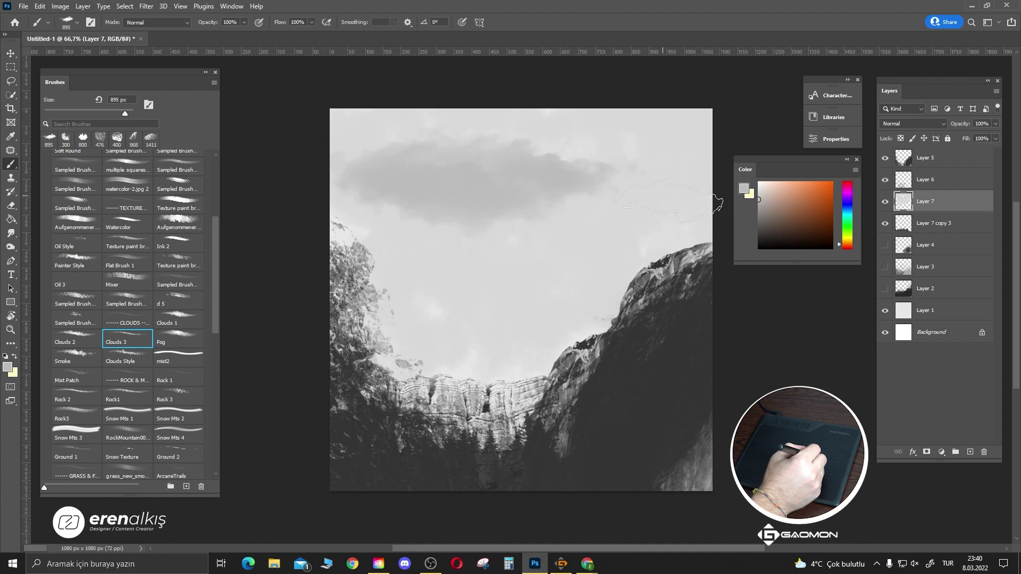
{"action": "left_click_drag", "start_coordinate": [667, 201], "coordinate": [457, 306]}
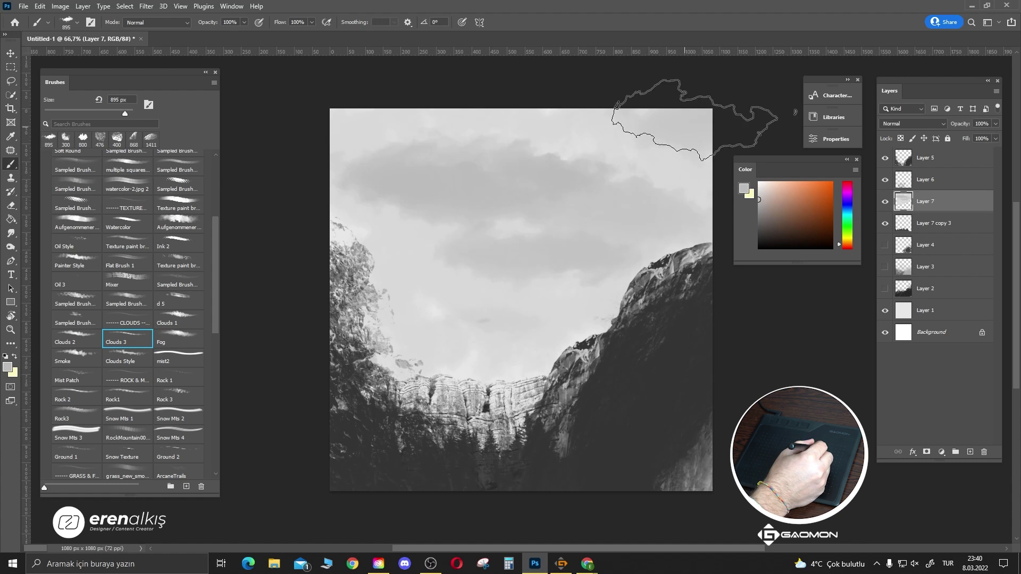
{"action": "left_click_drag", "start_coordinate": [458, 79], "coordinate": [356, 149]}
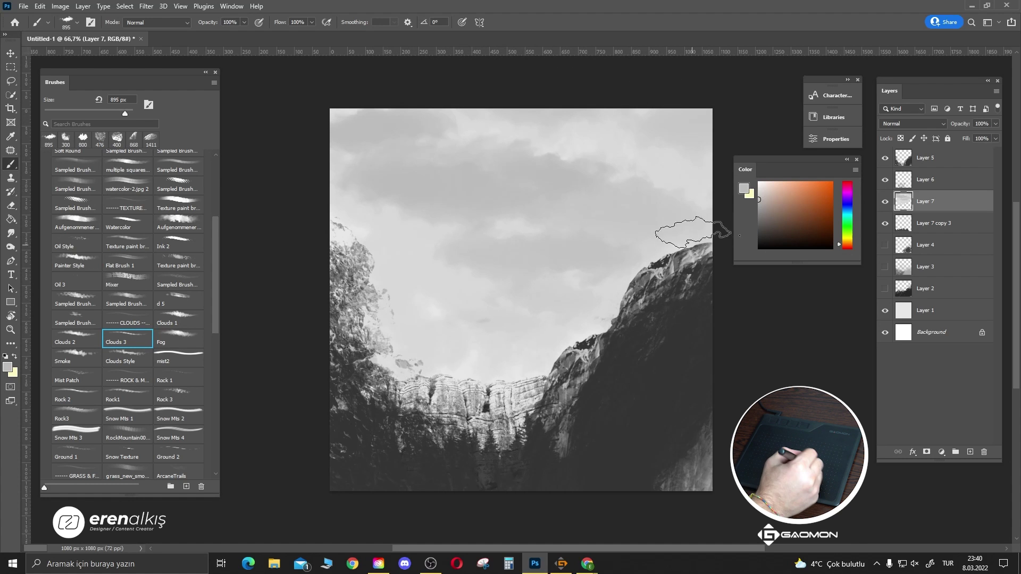
{"action": "left_click_drag", "start_coordinate": [468, 319], "coordinate": [404, 266]}
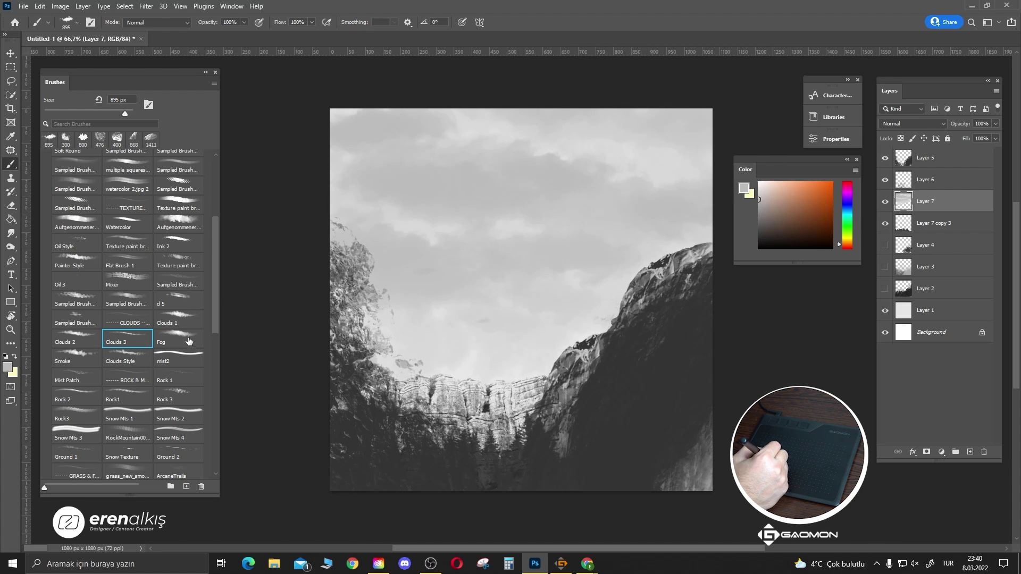
- Add bright cloud highlights with Clouds 1 at 400 px, trying Layer 7's opacity but keeping it full
{"action": "left_click", "coordinate": [186, 317]}
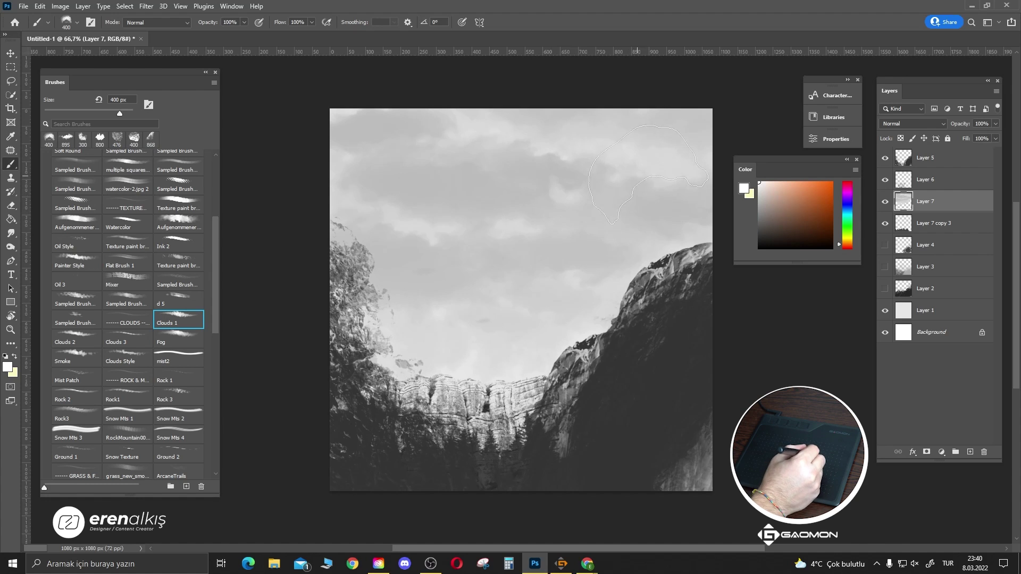
{"action": "mouse_move", "coordinate": [648, 172]}
{"action": "left_mouse_down"}
{"action": "mouse_move", "coordinate": [436, 239]}
{"action": "mouse_move", "coordinate": [393, 170]}
{"action": "mouse_move", "coordinate": [603, 154]}
{"action": "left_mouse_up"}
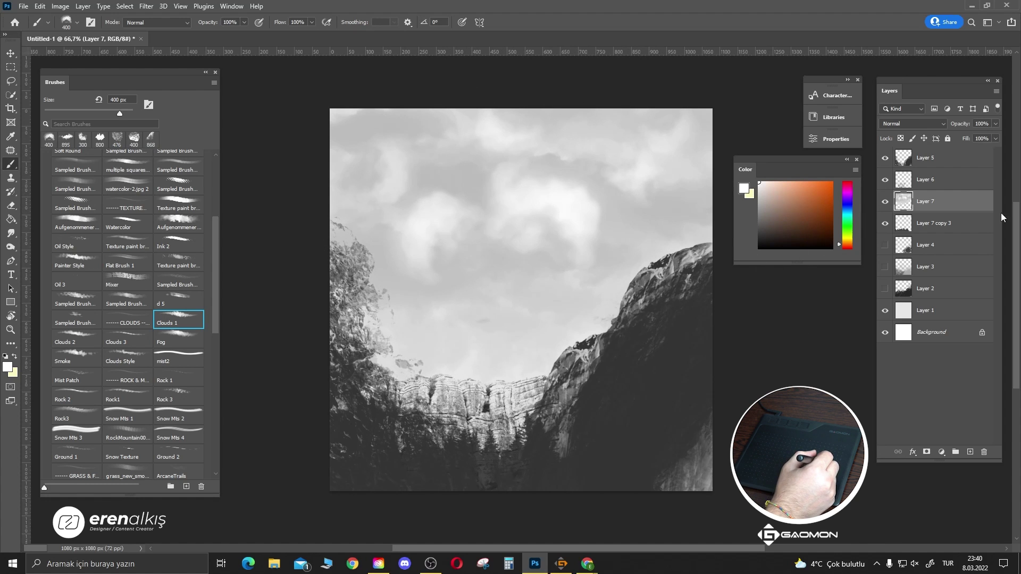
{"action": "left_click", "coordinate": [994, 124]}
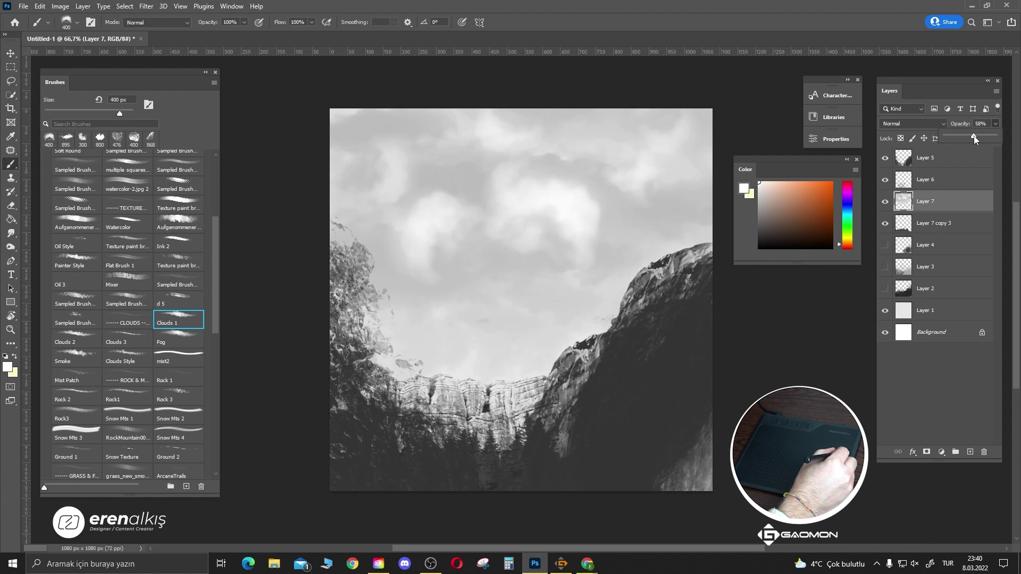
{"action": "left_click_drag", "start_coordinate": [974, 137], "coordinate": [994, 137]}
{"action": "key", "text": "Return"}
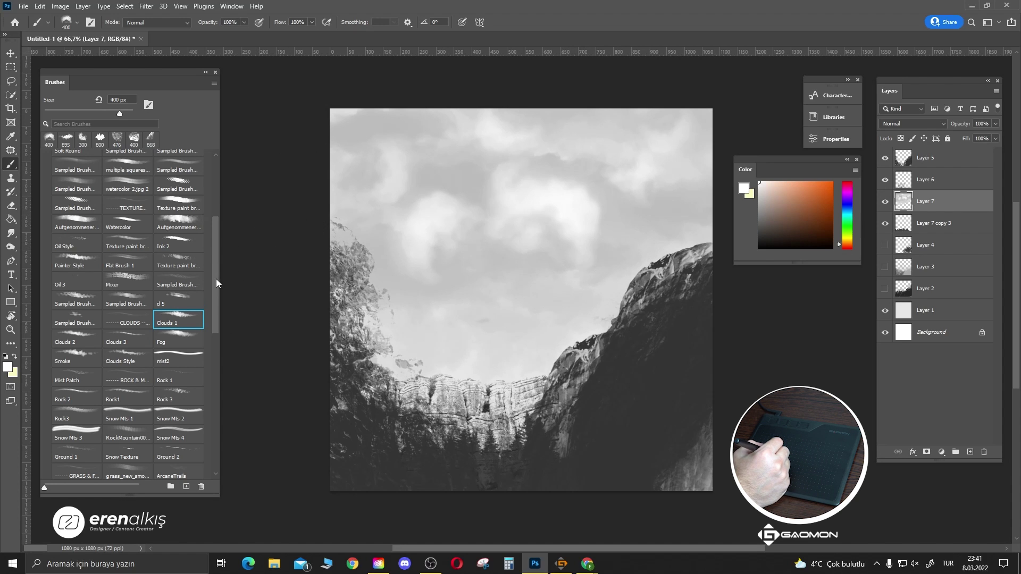
- Select the Pine brush and add a new Layer 8 above Layer 7
{"action": "scroll", "coordinate": [216, 279], "scroll_direction": "down", "scroll_amount": 5}
{"action": "scroll", "coordinate": [218, 269], "scroll_direction": "down", "scroll_amount": 5}
{"action": "left_click", "coordinate": [178, 327]}
{"action": "key", "text": "alt+["}
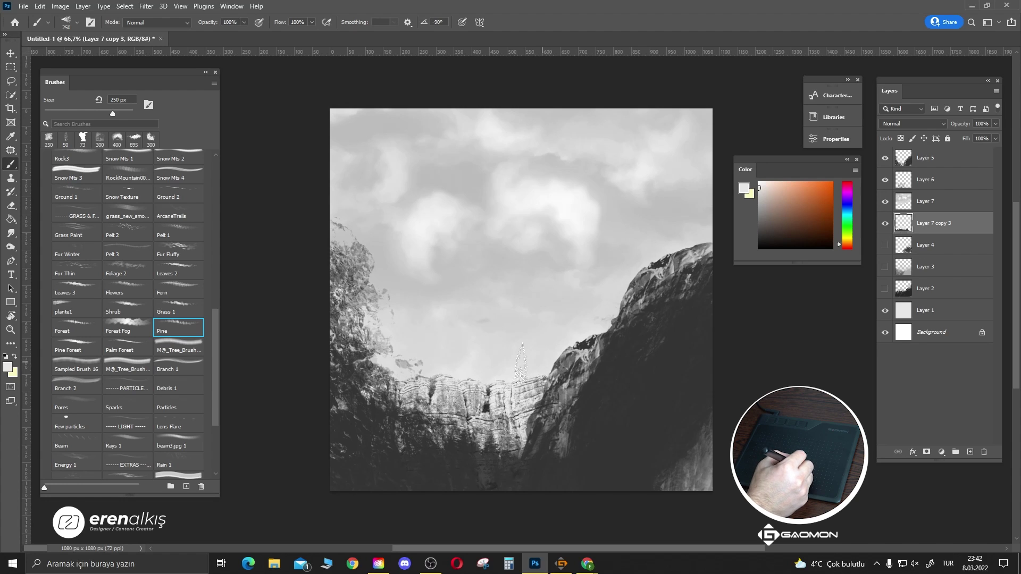
{"action": "key", "text": "alt+]"}
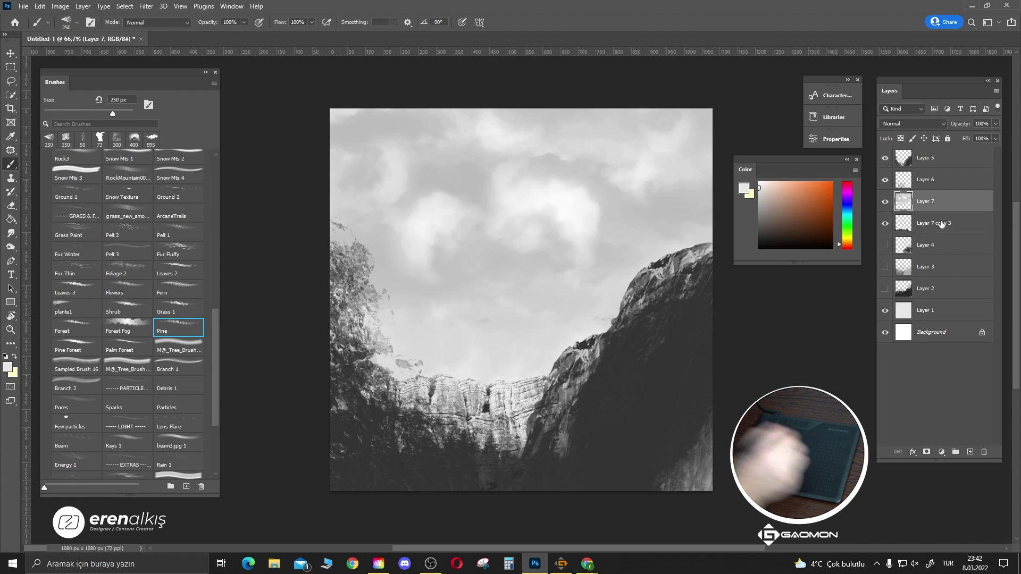
{"action": "key", "text": "ctrl+shift+alt+n"}
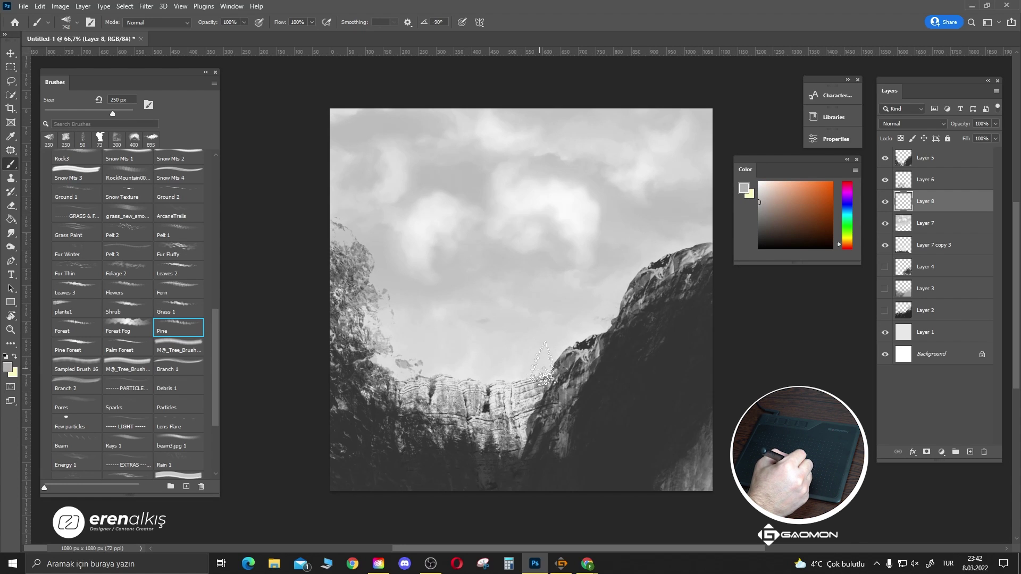
- Paint misty pines across the valley at 250 px, then taller pines in front at 449 px
{"action": "left_click_drag", "start_coordinate": [542, 364], "coordinate": [388, 367]}
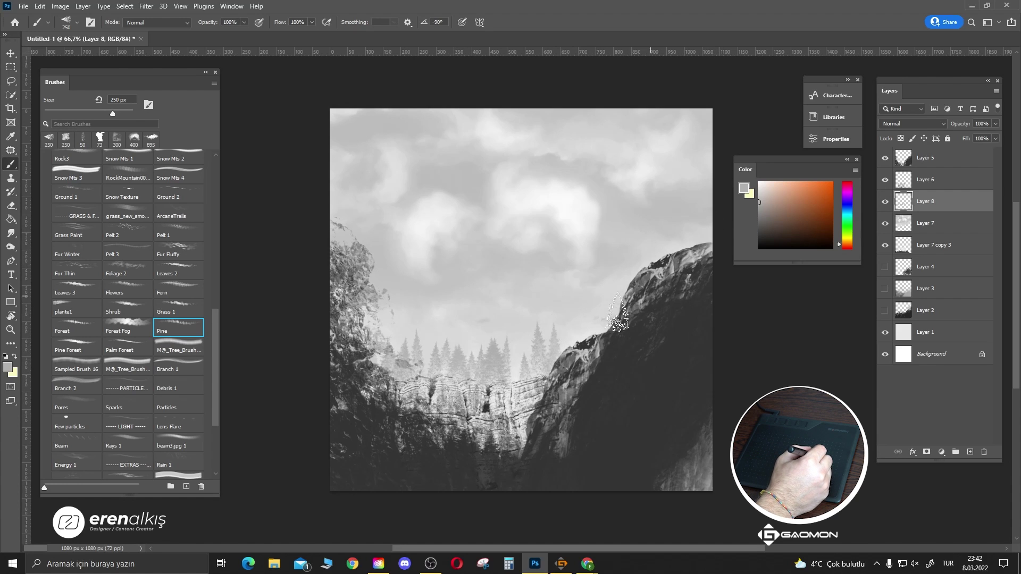
{"action": "left_click_drag", "start_coordinate": [551, 351], "coordinate": [490, 367]}
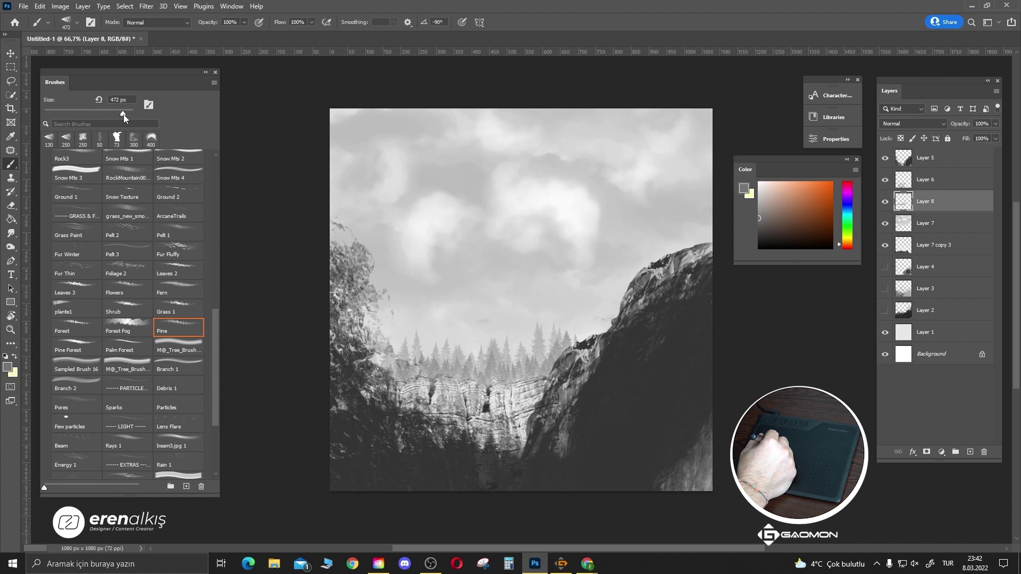
{"action": "left_click_drag", "start_coordinate": [552, 351], "coordinate": [466, 353]}
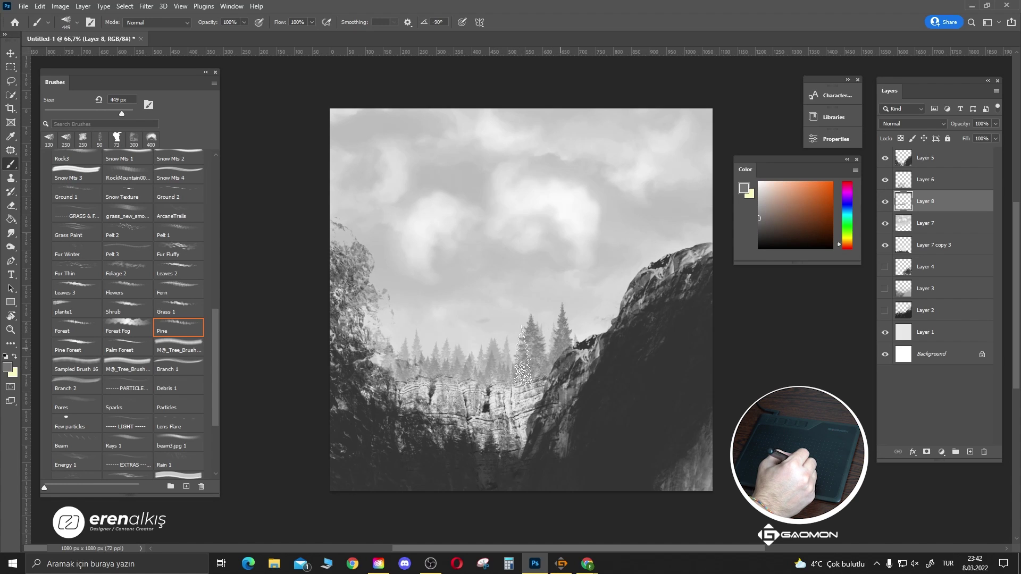
{"action": "left_click_drag", "start_coordinate": [437, 357], "coordinate": [396, 361]}
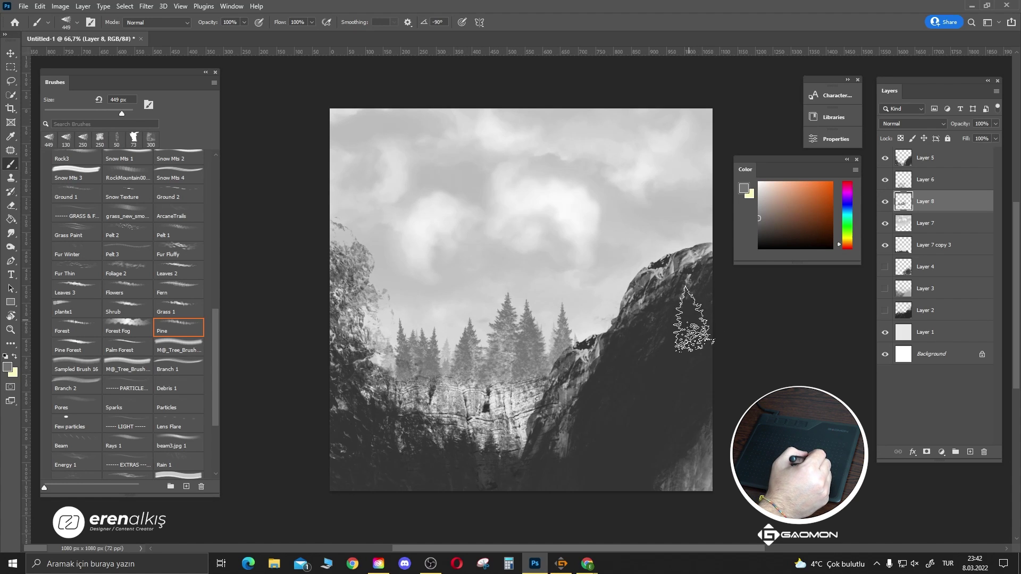
{"action": "left_click", "coordinate": [77, 289]}
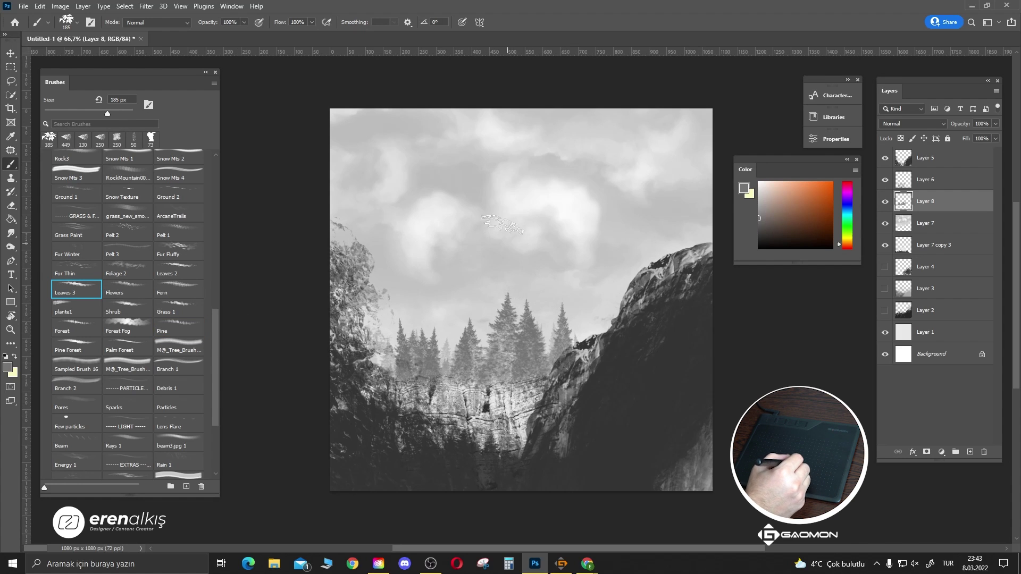
- Try the Leaves 3 and Sampled Brush 16 brushes on the canvas, undoing each trial stamp
{"action": "mouse_move", "coordinate": [519, 190]}
{"action": "left_mouse_down"}
{"action": "mouse_move", "coordinate": [454, 227]}
{"action": "mouse_move", "coordinate": [435, 303]}
{"action": "left_mouse_up"}
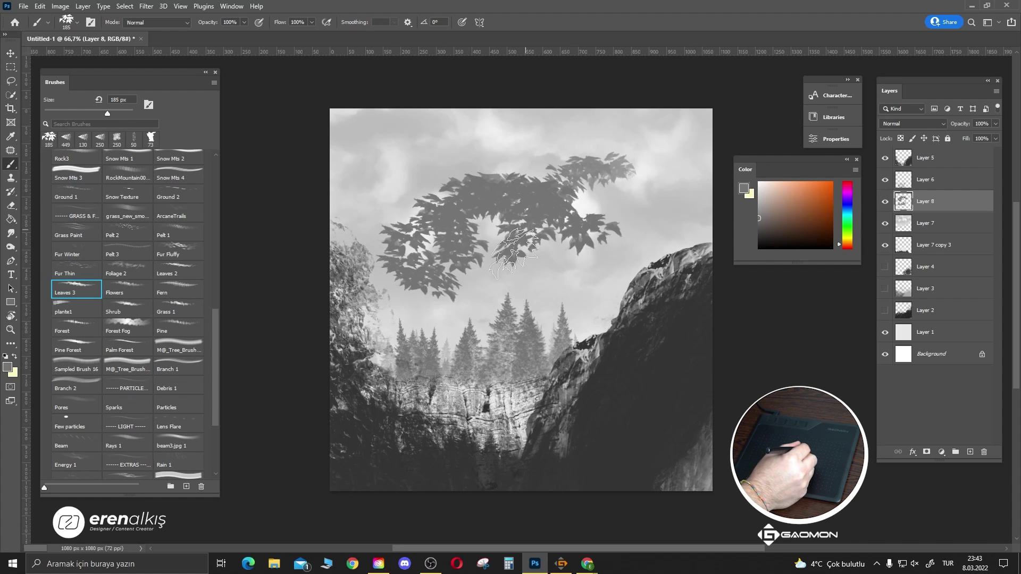
{"action": "key", "text": "ctrl+z"}
{"action": "key", "text": "ctrl+z"}
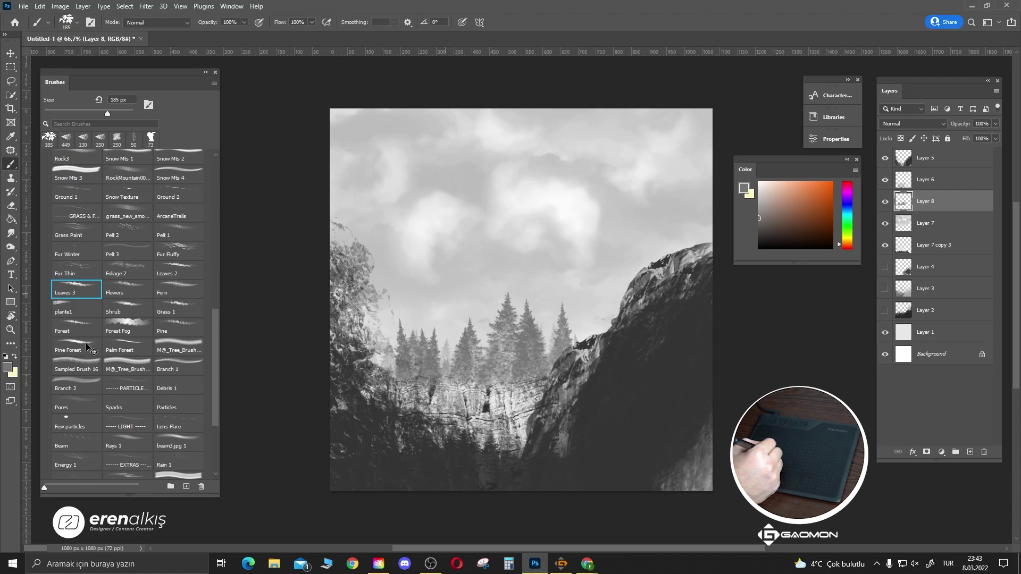
{"action": "left_click", "coordinate": [81, 369]}
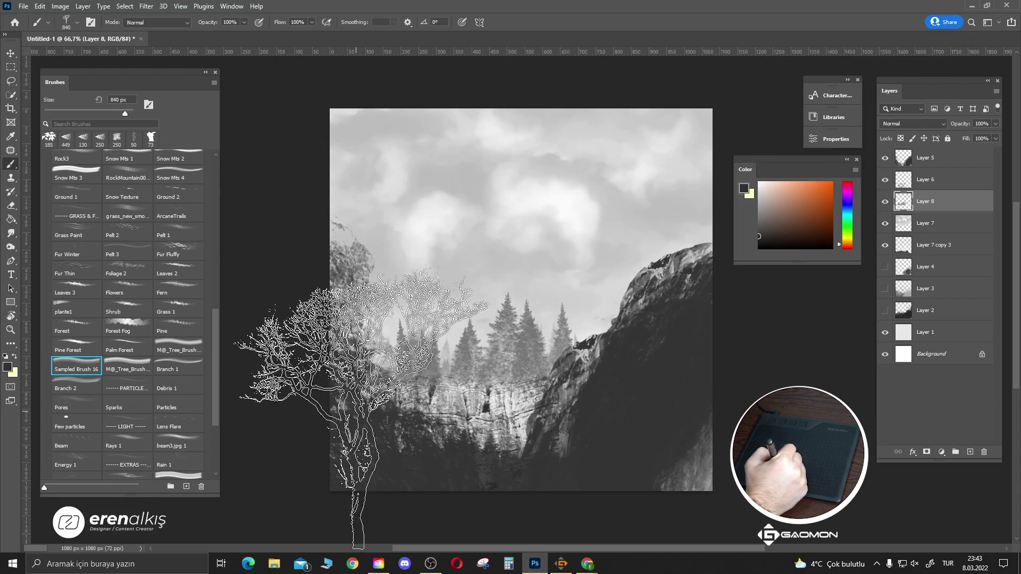
{"action": "left_click", "coordinate": [394, 378]}
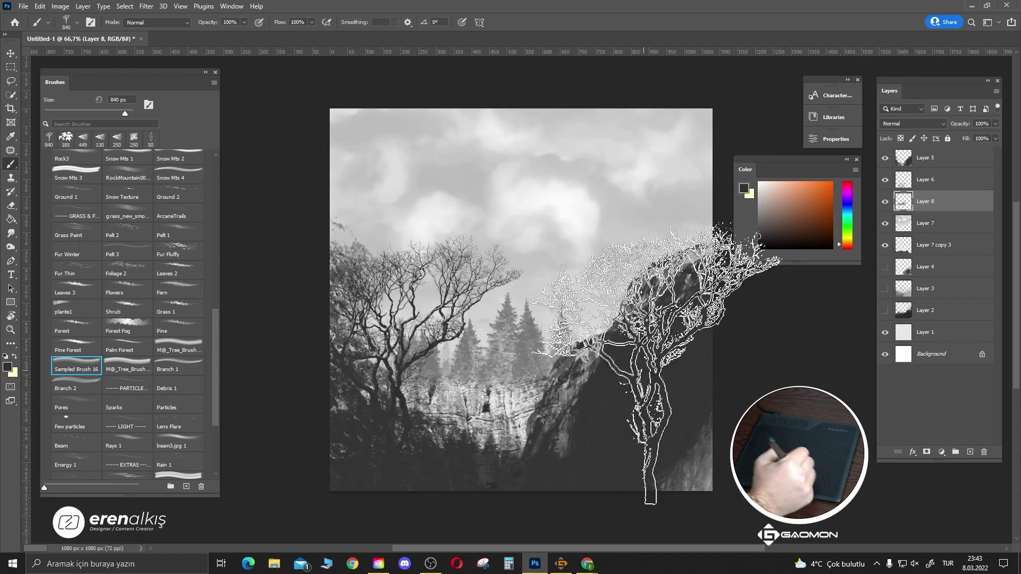
{"action": "key", "text": "ctrl+z"}
{"action": "left_click", "coordinate": [439, 324]}
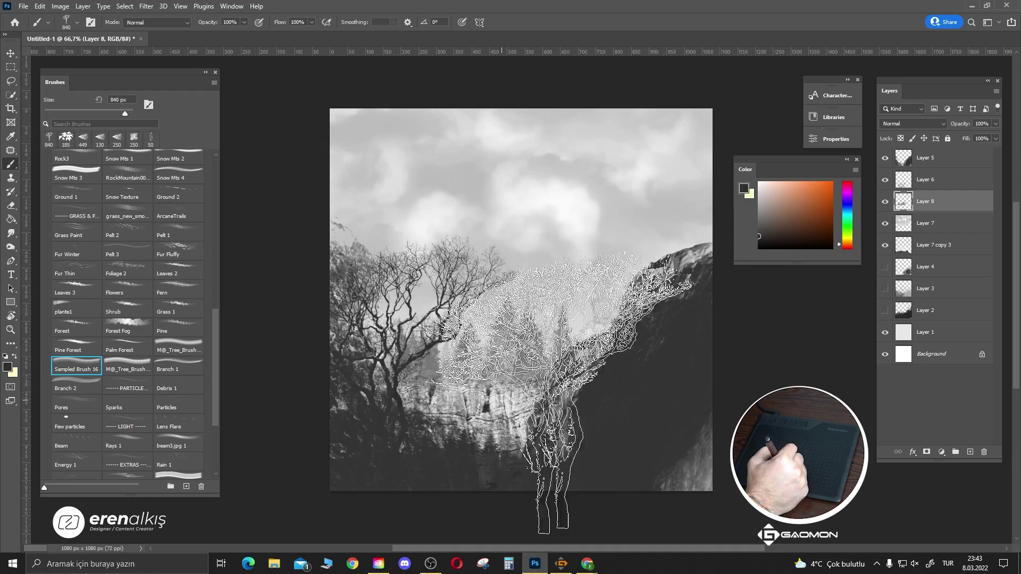
{"action": "key", "text": "ctrl+z"}
- Stamp a large bare tree in the left foreground on a new Layer 9
{"action": "key", "text": "ctrl+shift+alt+n"}
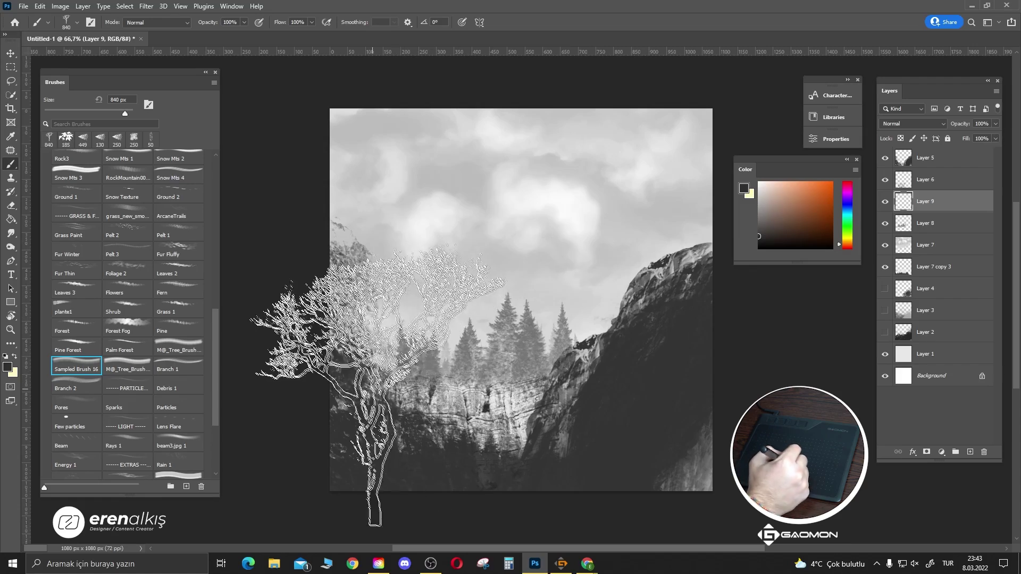
{"action": "left_click", "coordinate": [370, 378]}
{"action": "key", "text": "ctrl+z"}
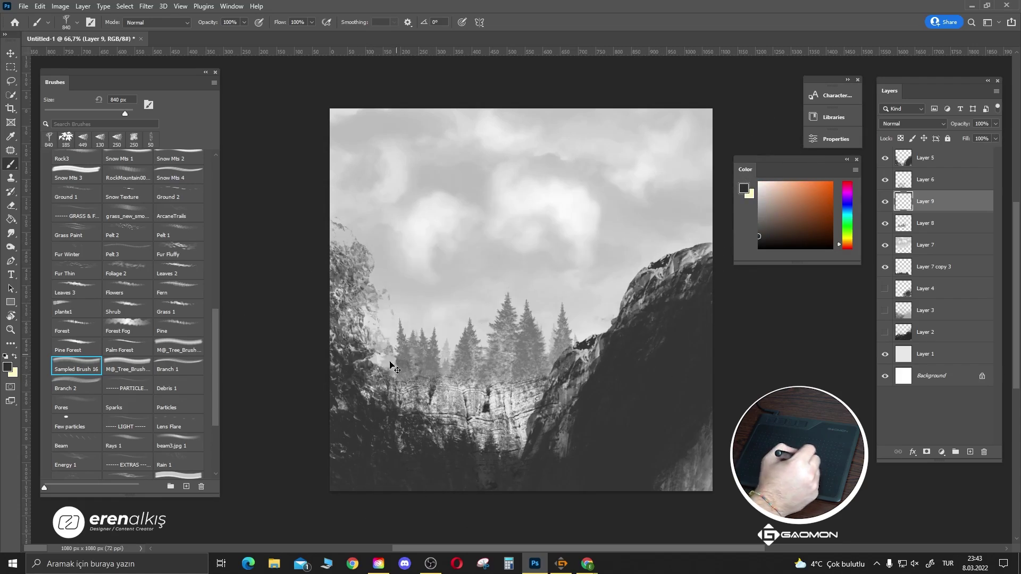
{"action": "left_click", "coordinate": [383, 361]}
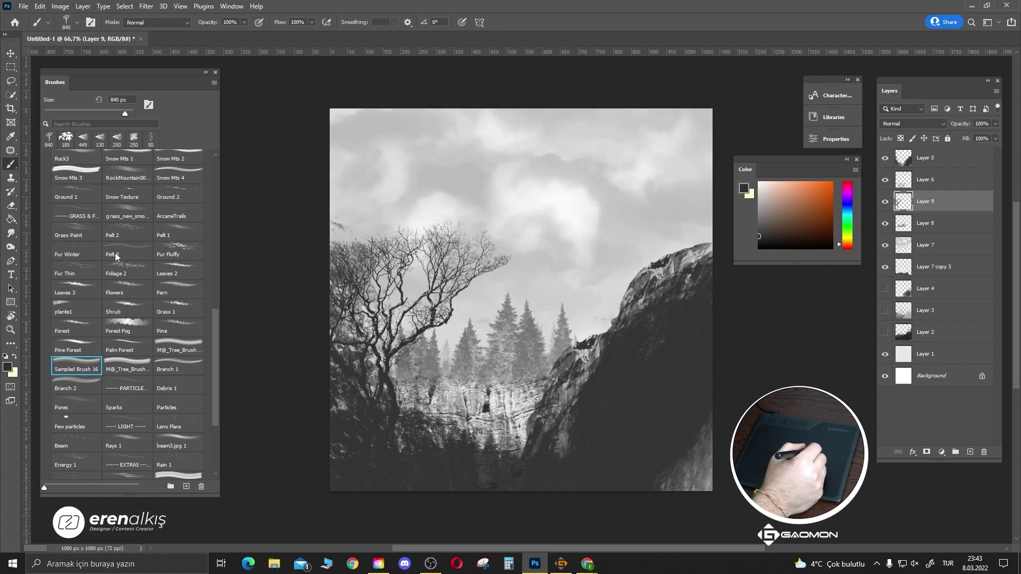
- Stamp a small tree on the right cliff top with a shrunken M@_Tree_Brush
{"action": "left_click", "coordinate": [108, 363]}
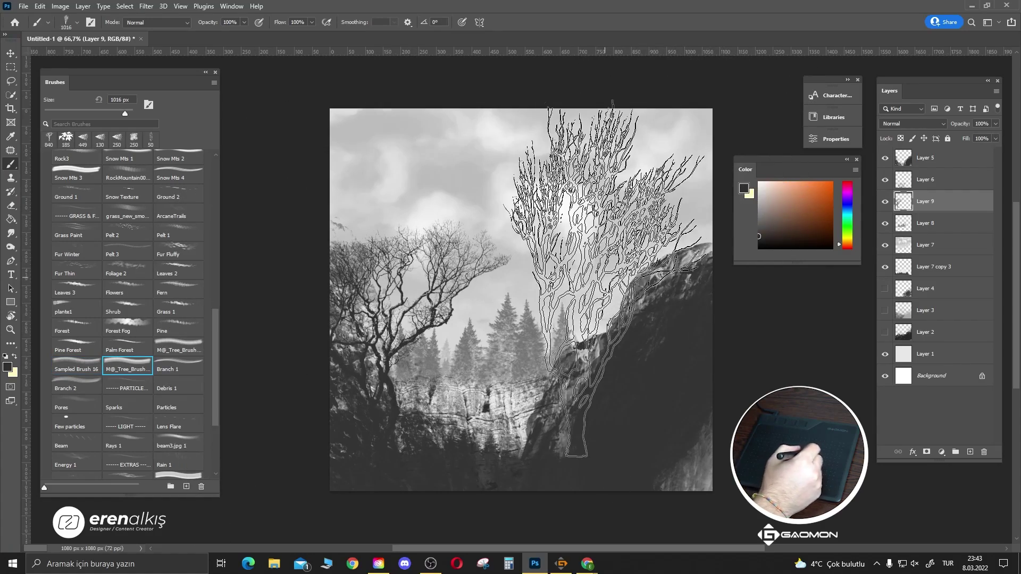
{"action": "left_click_drag", "start_coordinate": [125, 113], "coordinate": [87, 113]}
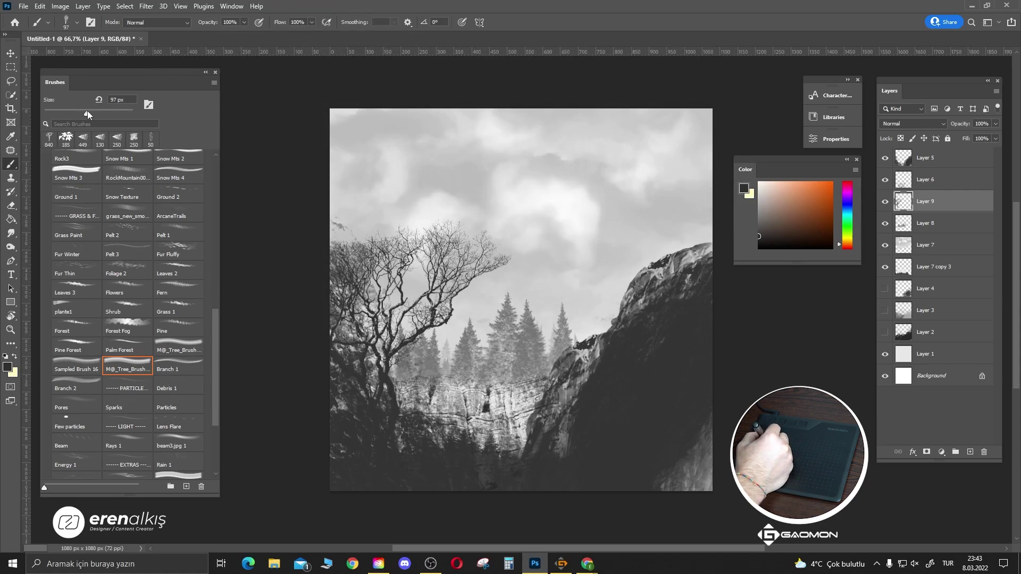
{"action": "left_click", "coordinate": [681, 215]}
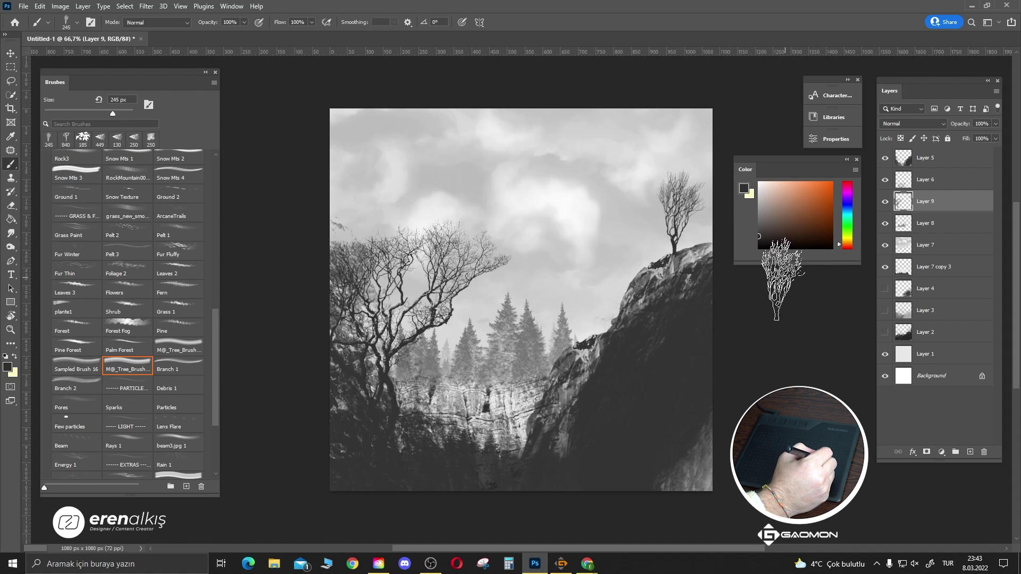
{"action": "left_click", "coordinate": [179, 369]}
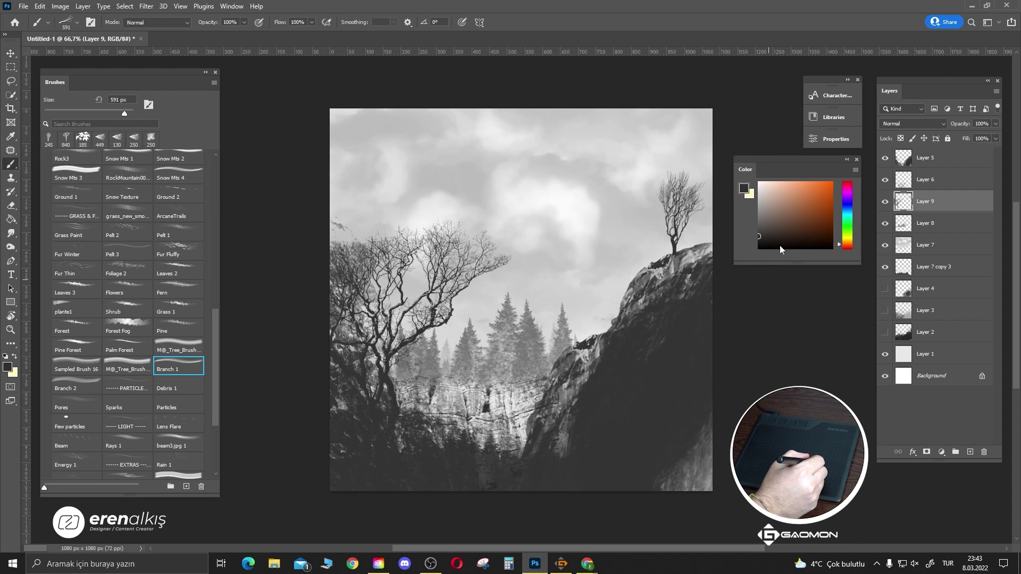
- Stamp a near-black Branch 1 branch on new Layer 10 and rotate it 90° clockwise
{"action": "left_click", "coordinate": [757, 242]}
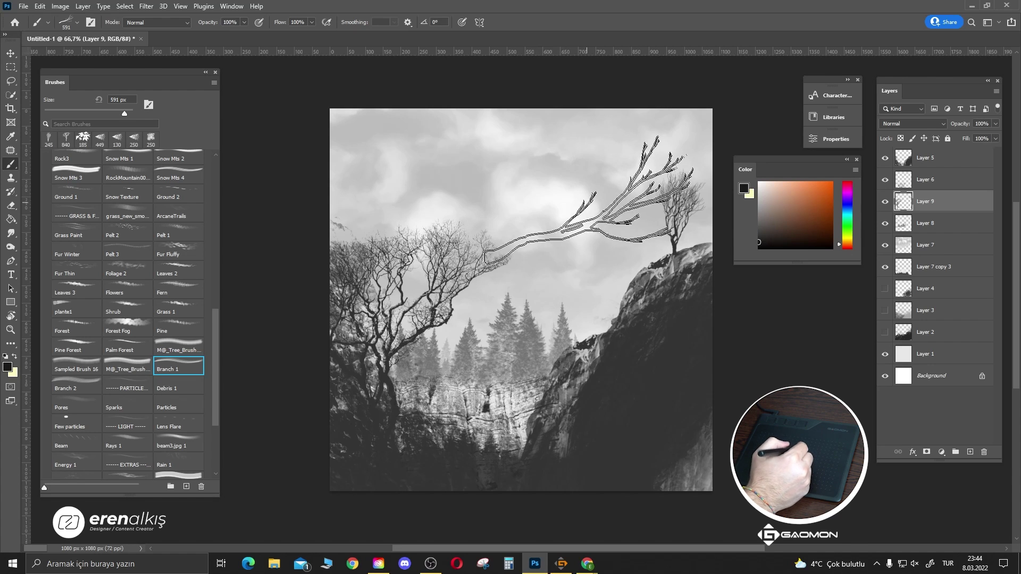
{"action": "key", "text": "ctrl+shift+alt+n"}
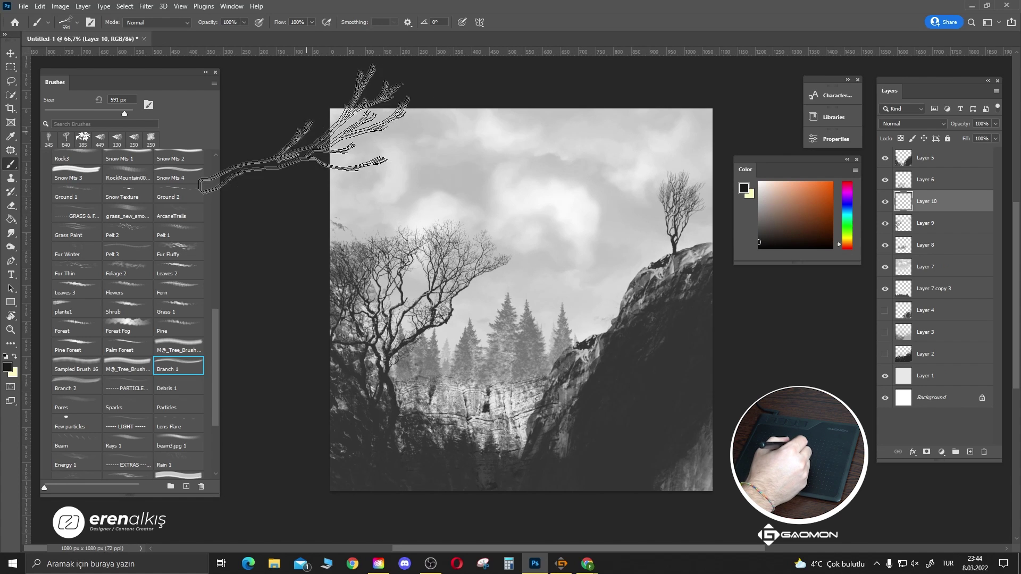
{"action": "left_click", "coordinate": [420, 162]}
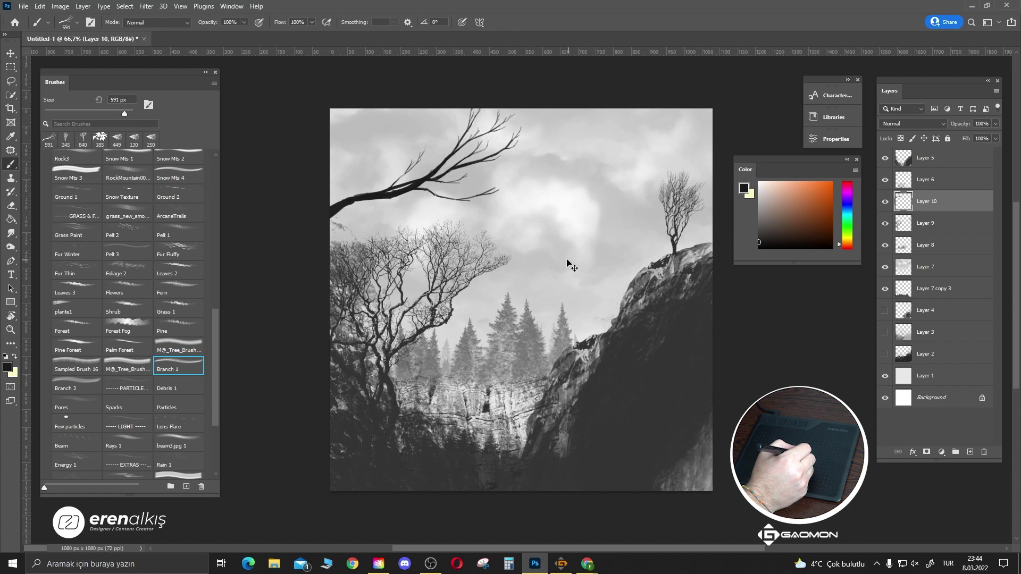
{"action": "key", "text": "ctrl+t"}
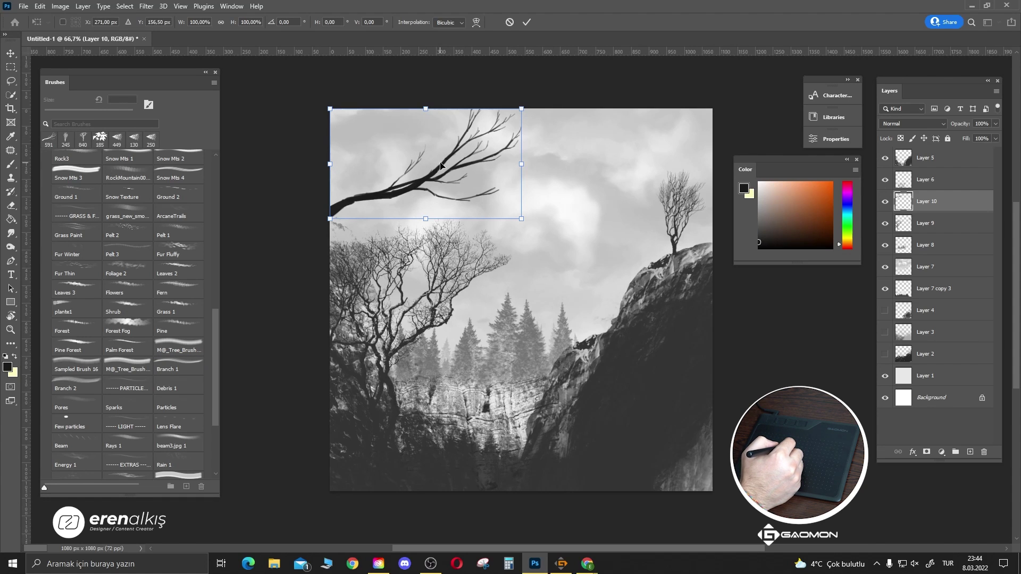
{"action": "right_click", "coordinate": [437, 165]}
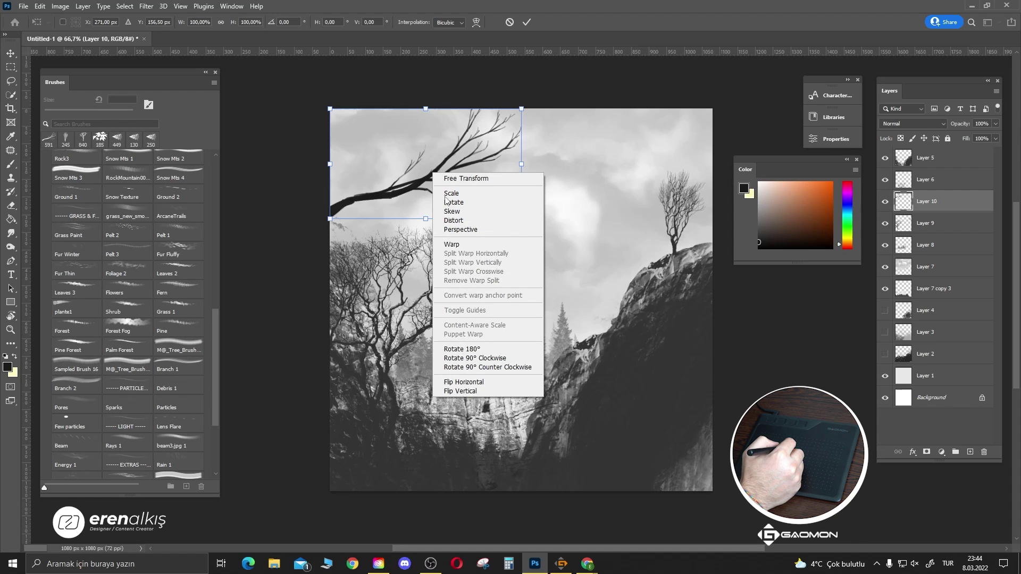
{"action": "left_click", "coordinate": [467, 358]}
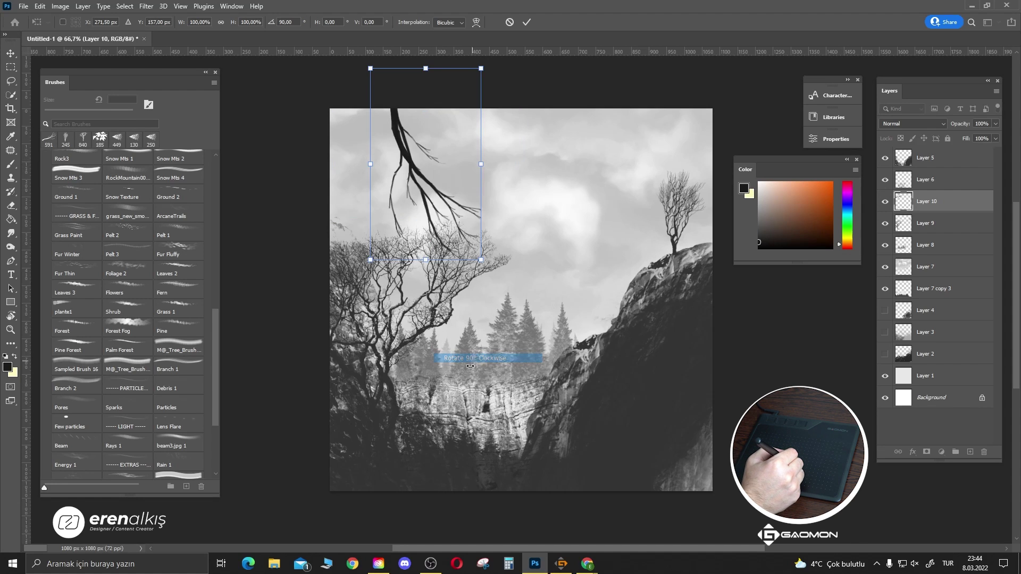
- Rotate the branch nearly level and move it to the lower-left canyon, committing the transform
{"action": "left_click_drag", "start_coordinate": [464, 194], "coordinate": [636, 234]}
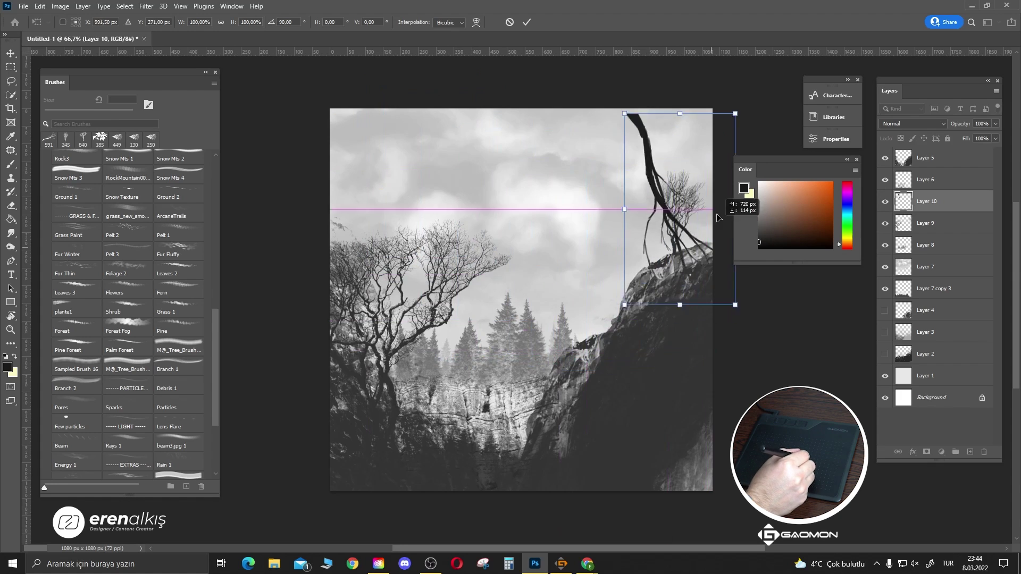
{"action": "mouse_move", "coordinate": [657, 95]}
{"action": "left_mouse_down"}
{"action": "mouse_move", "coordinate": [614, 210]}
{"action": "mouse_move", "coordinate": [619, 195]}
{"action": "mouse_move", "coordinate": [465, 203]}
{"action": "left_mouse_up"}
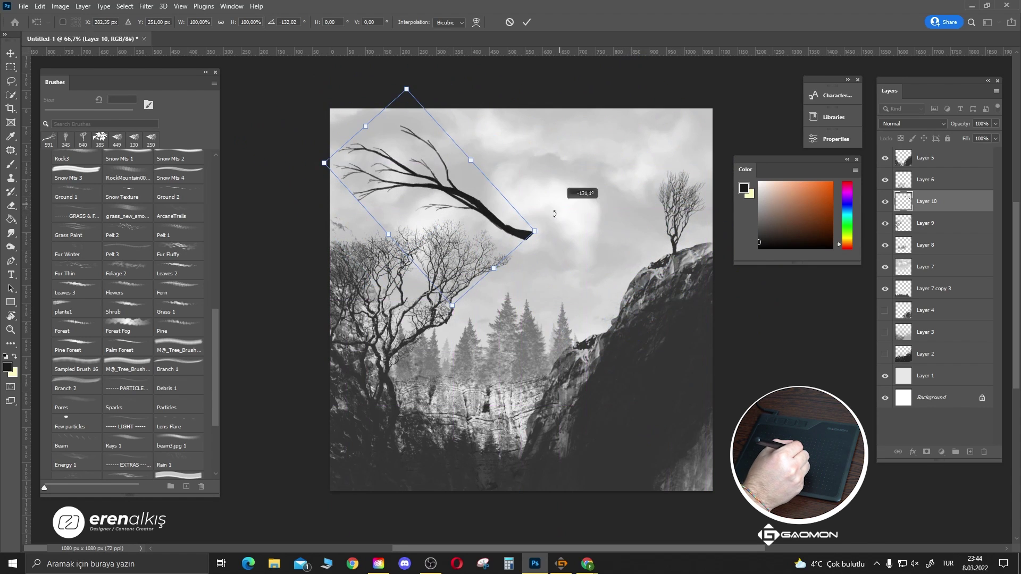
{"action": "left_click_drag", "start_coordinate": [555, 214], "coordinate": [325, 276]}
{"action": "mouse_move", "coordinate": [426, 242]}
{"action": "left_mouse_down"}
{"action": "mouse_move", "coordinate": [421, 392]}
{"action": "mouse_move", "coordinate": [394, 379]}
{"action": "left_mouse_up"}
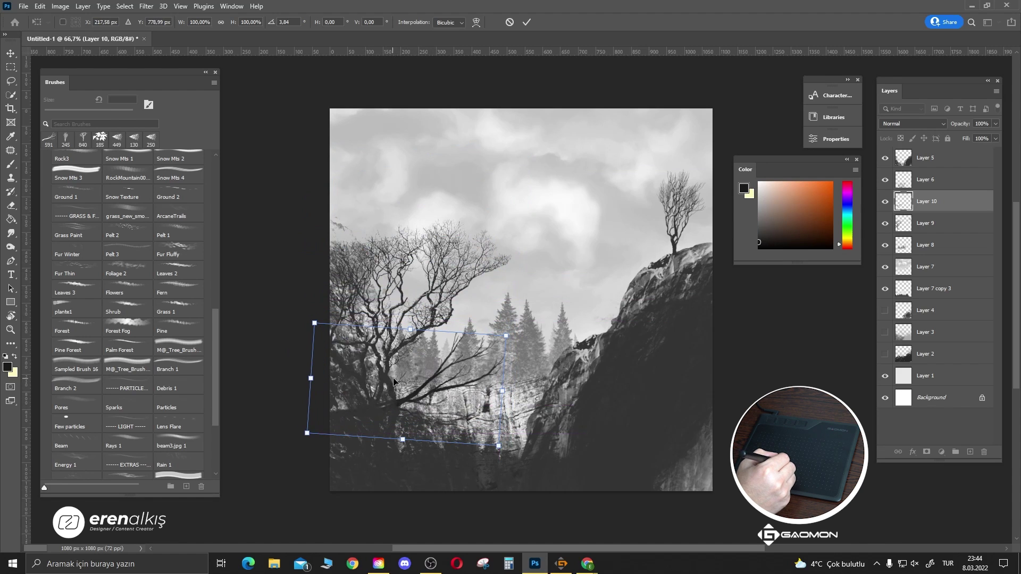
{"action": "key", "text": "Return"}
{"action": "key", "text": "b"}
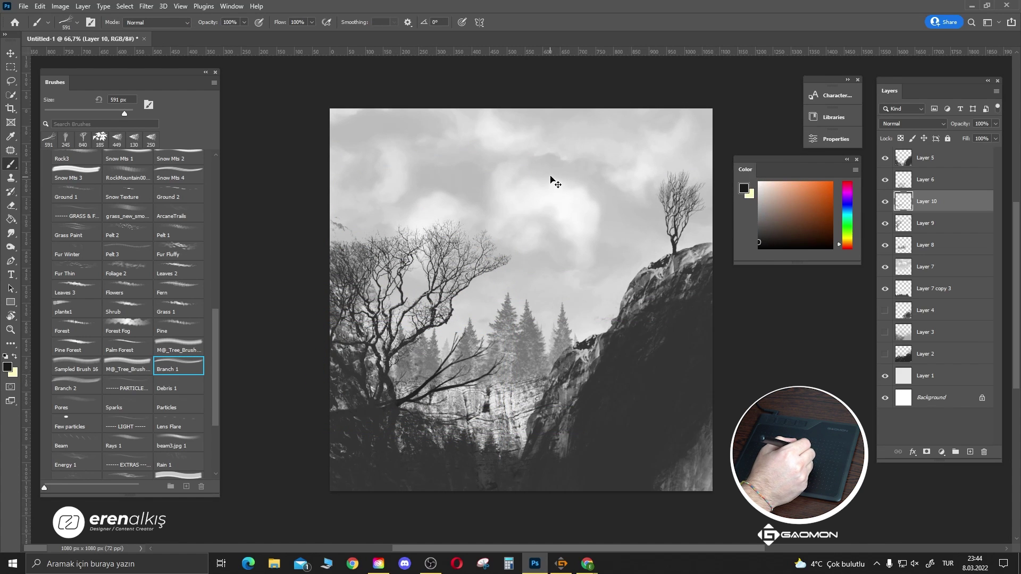
{"action": "key", "text": "ctrl+u"}
- Darken the branch to Lightness -100, move Layer 10 to the top, and shift the branch lower
{"action": "left_click_drag", "start_coordinate": [732, 371], "coordinate": [692, 371]}
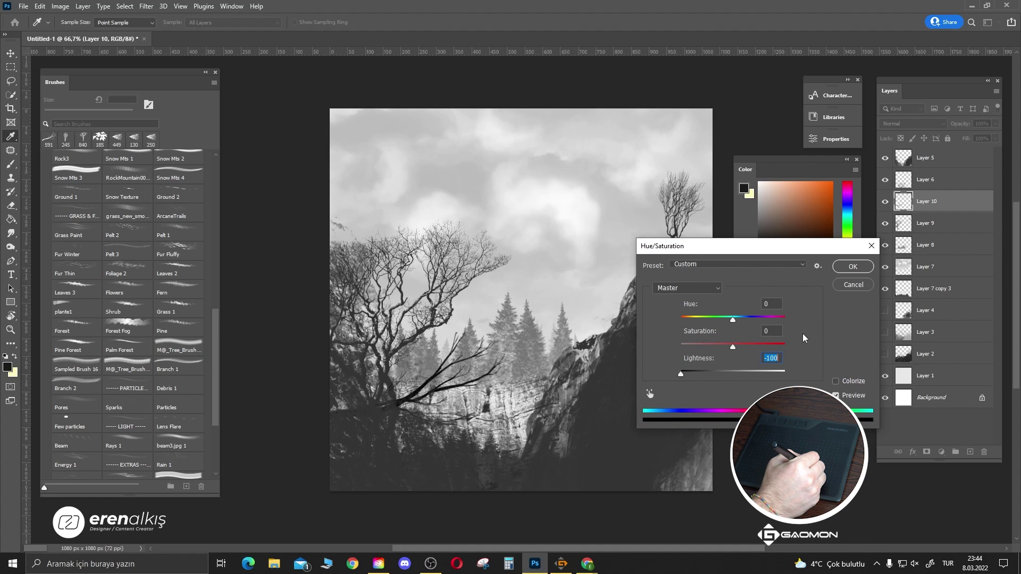
{"action": "left_click", "coordinate": [853, 267]}
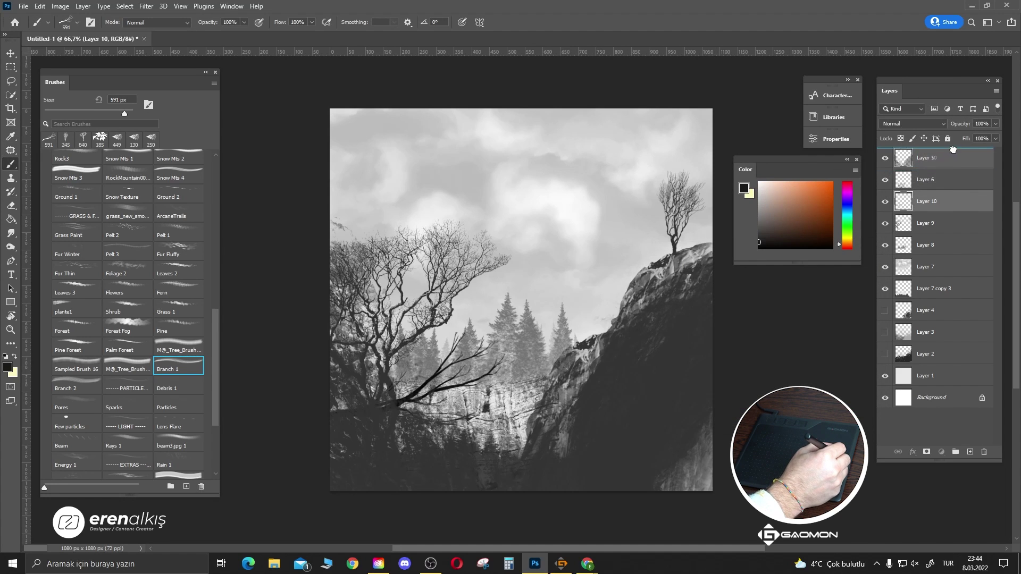
{"action": "left_click_drag", "start_coordinate": [953, 149], "coordinate": [952, 152]}
{"action": "key", "text": "v"}
{"action": "mouse_move", "coordinate": [404, 406]}
{"action": "left_mouse_down"}
{"action": "mouse_move", "coordinate": [371, 419]}
{"action": "mouse_move", "coordinate": [376, 443]}
{"action": "left_mouse_up"}
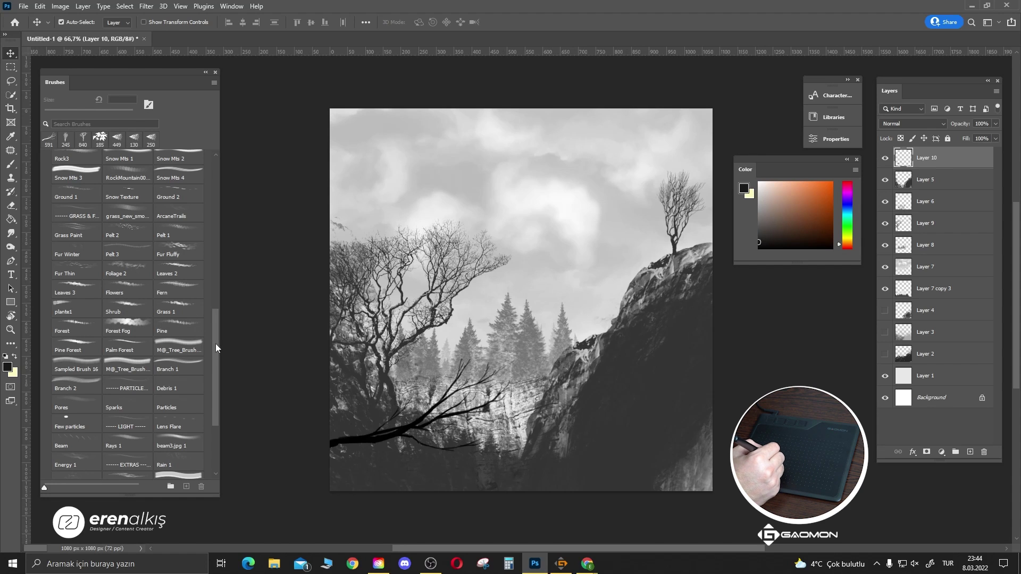
{"action": "left_click_drag", "start_coordinate": [215, 343], "coordinate": [196, 390]}
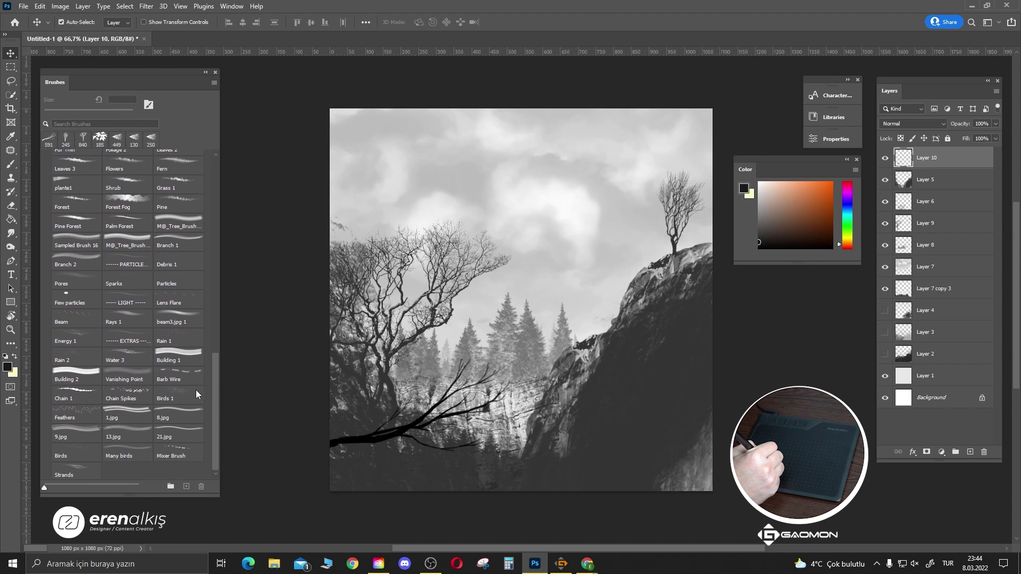
- Test a Chain Spikes stroke in the sky, undo it, and pick the Birds 1 brush at 200 px
{"action": "left_click", "coordinate": [133, 398]}
{"action": "left_click_drag", "start_coordinate": [525, 192], "coordinate": [473, 186]}
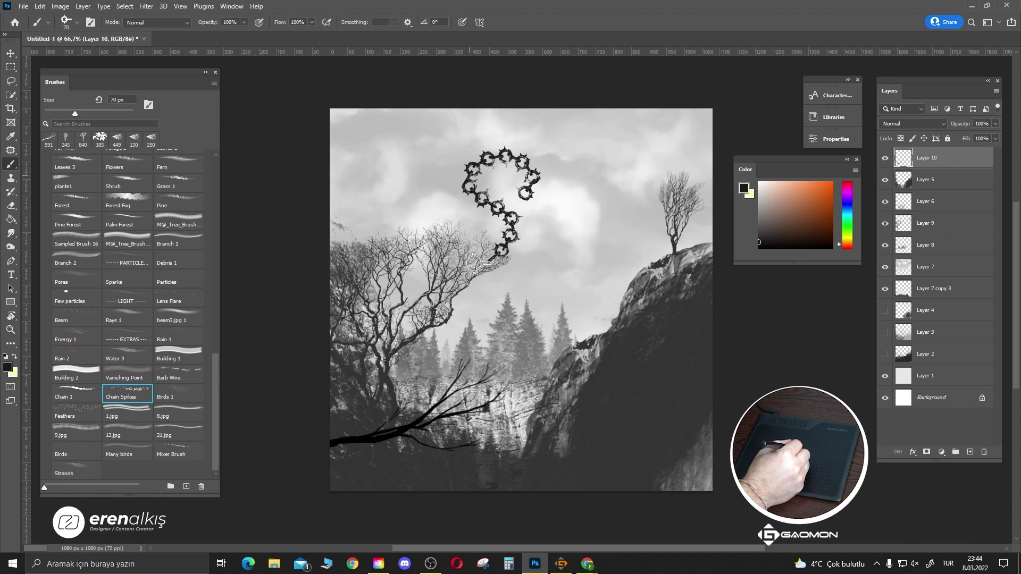
{"action": "key", "text": "ctrl+z"}
{"action": "left_click", "coordinate": [161, 400]}
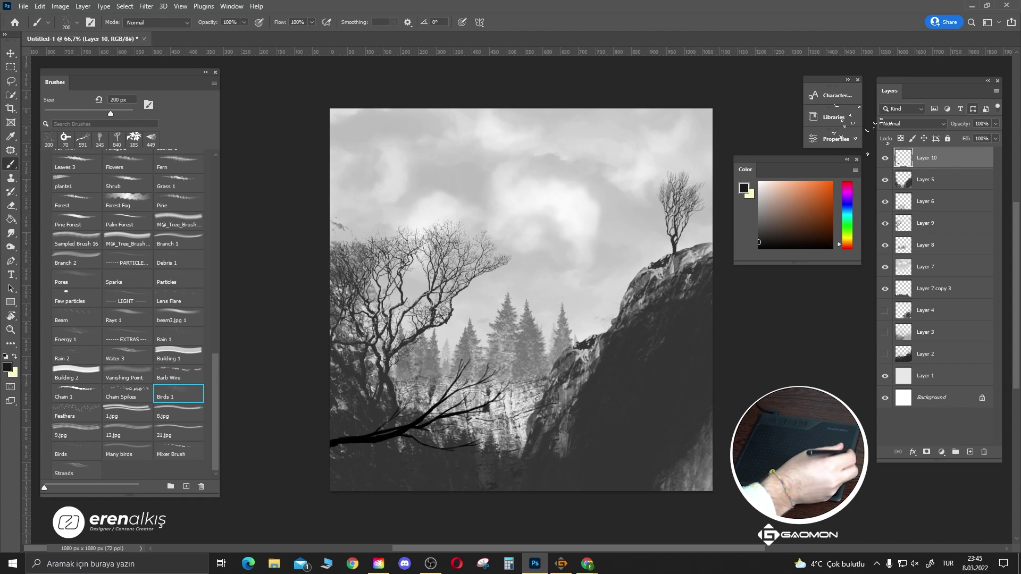
- Stamp Feathers brush marks in the sky on a new Layer 11
{"action": "key", "text": "ctrl+shift+alt+n"}
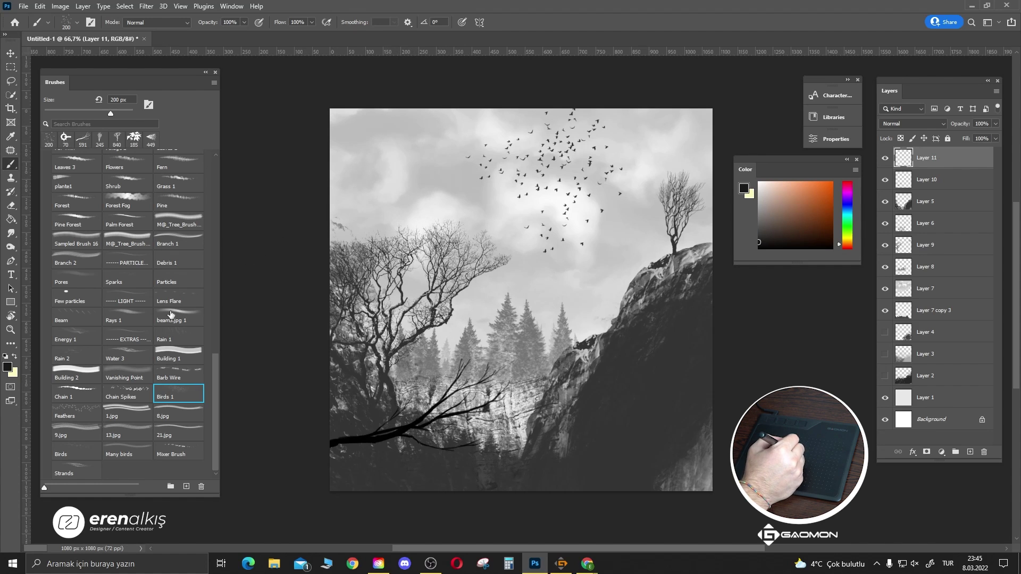
{"action": "left_click", "coordinate": [97, 418]}
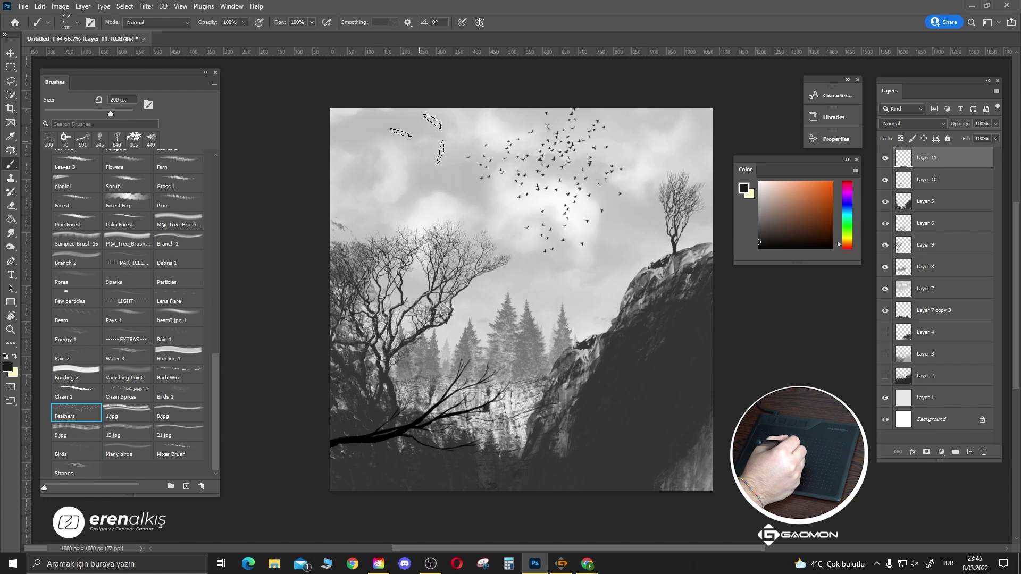
{"action": "left_click", "coordinate": [408, 142]}
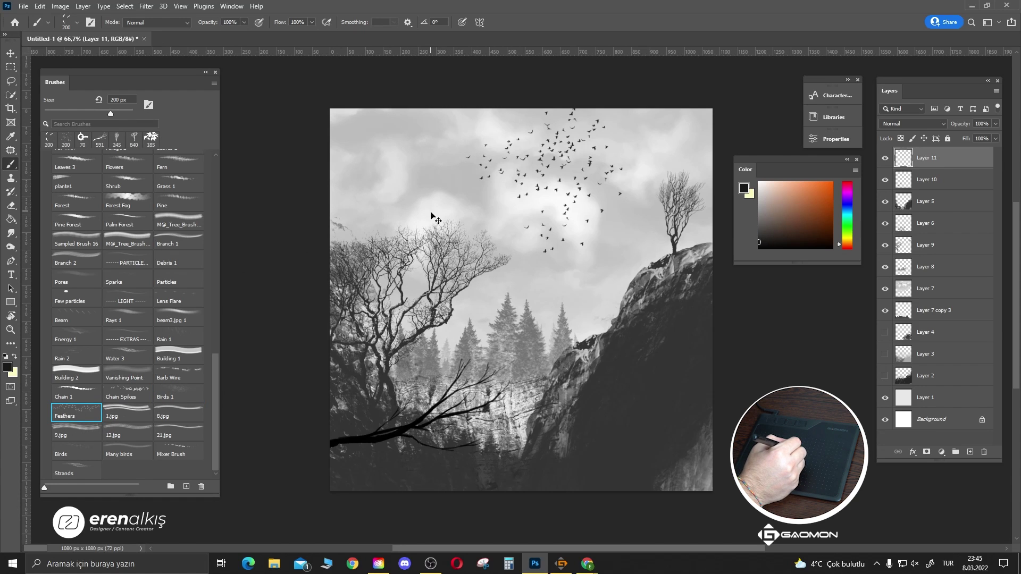
{"action": "left_click", "coordinate": [511, 300]}
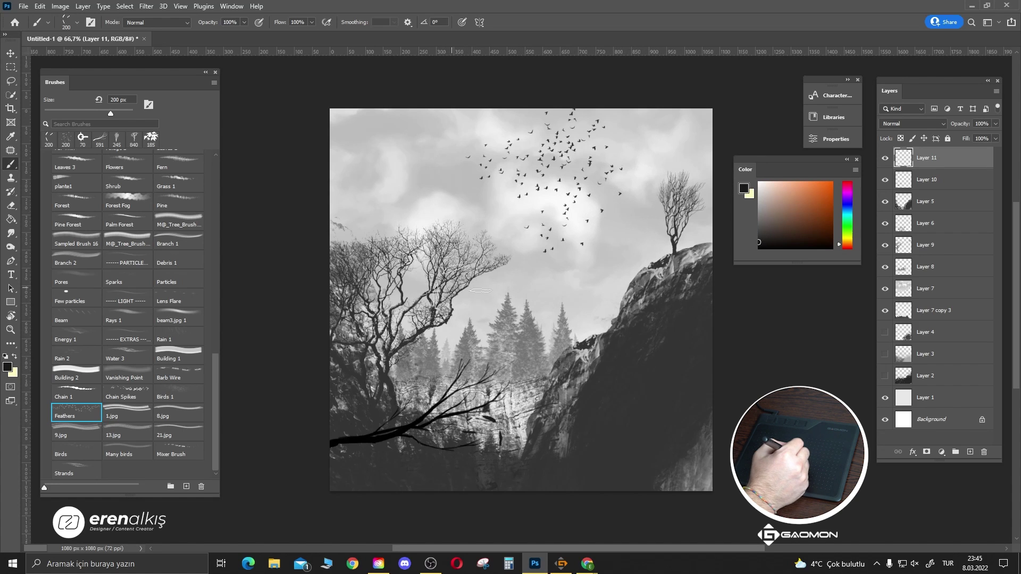
{"action": "left_click", "coordinate": [462, 297]}
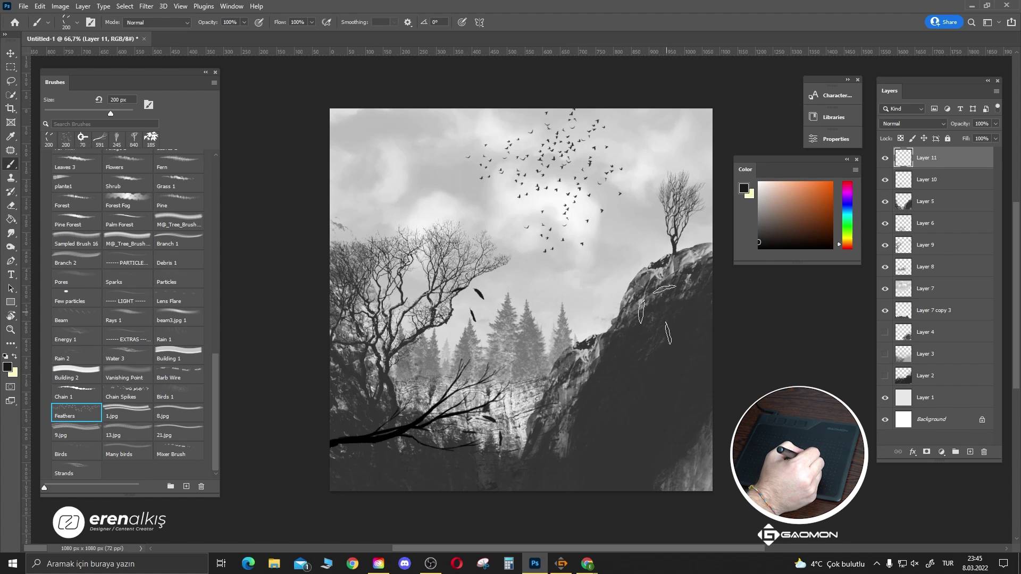
- Stamp two large black birds in the upper-left sky with the 1.jpg brush, then set 13.jpg to 78 px
{"action": "left_click", "coordinate": [121, 412]}
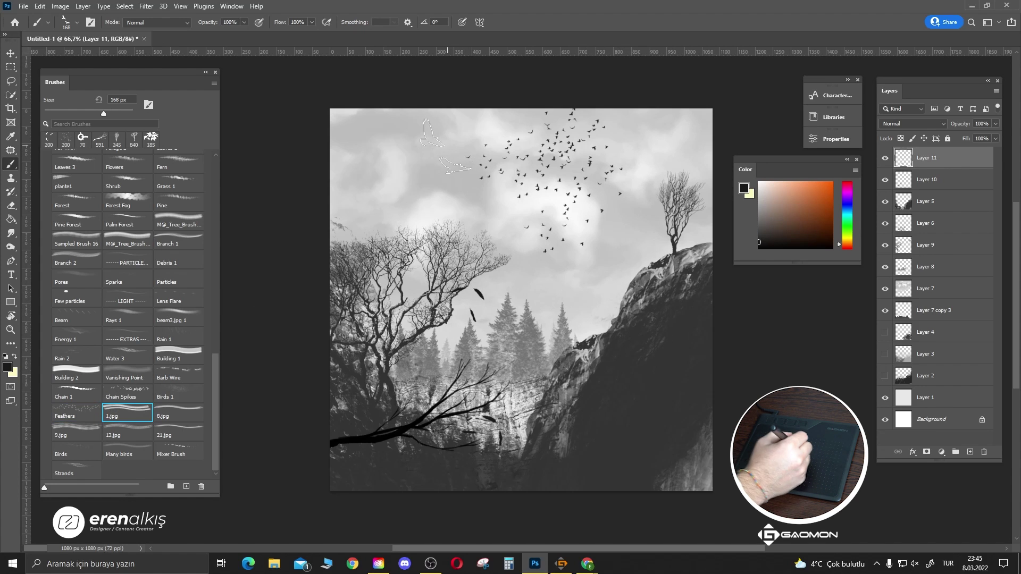
{"action": "left_click", "coordinate": [410, 142]}
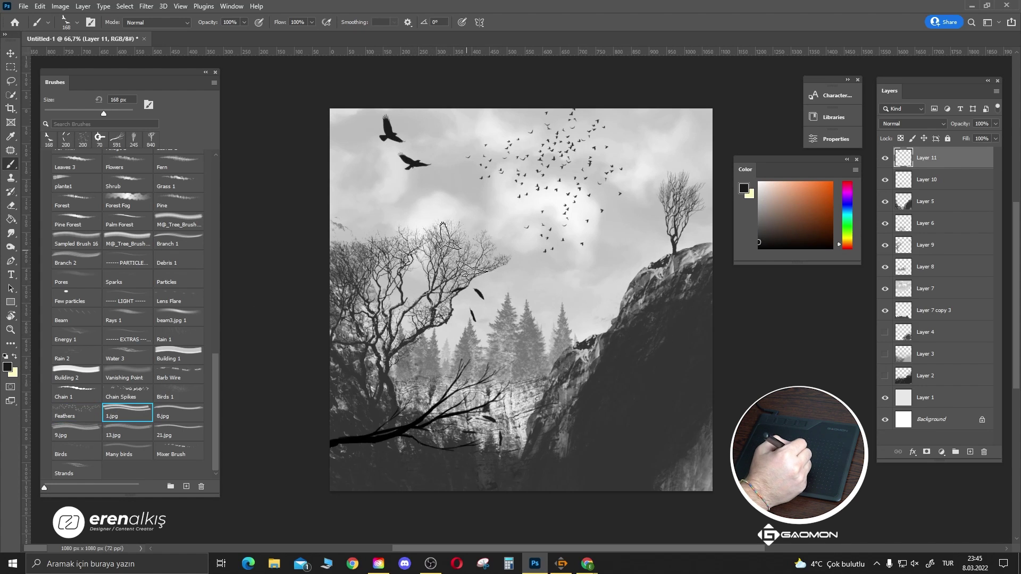
{"action": "left_click", "coordinate": [128, 430]}
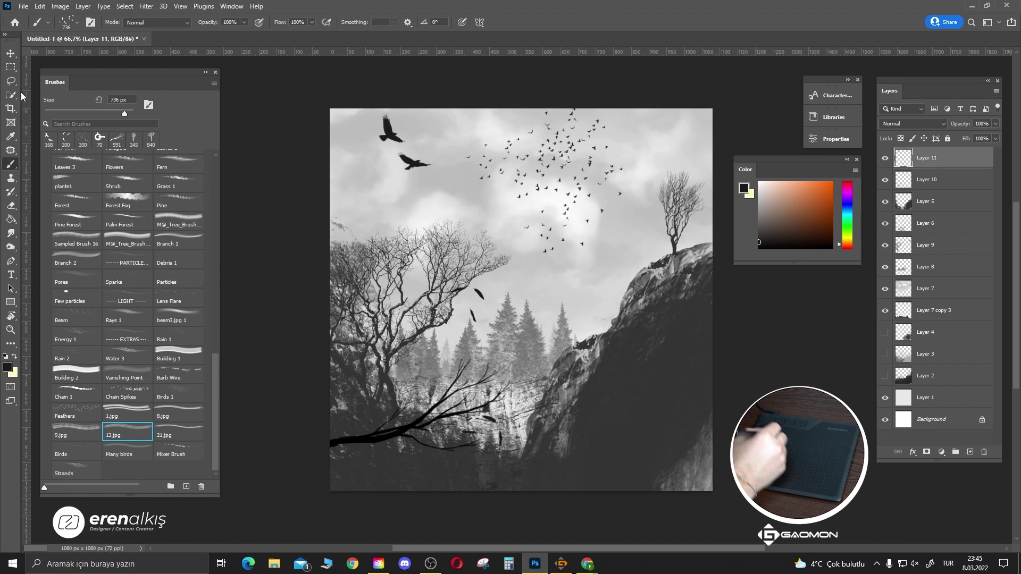
{"action": "left_click_drag", "start_coordinate": [125, 113], "coordinate": [78, 113]}
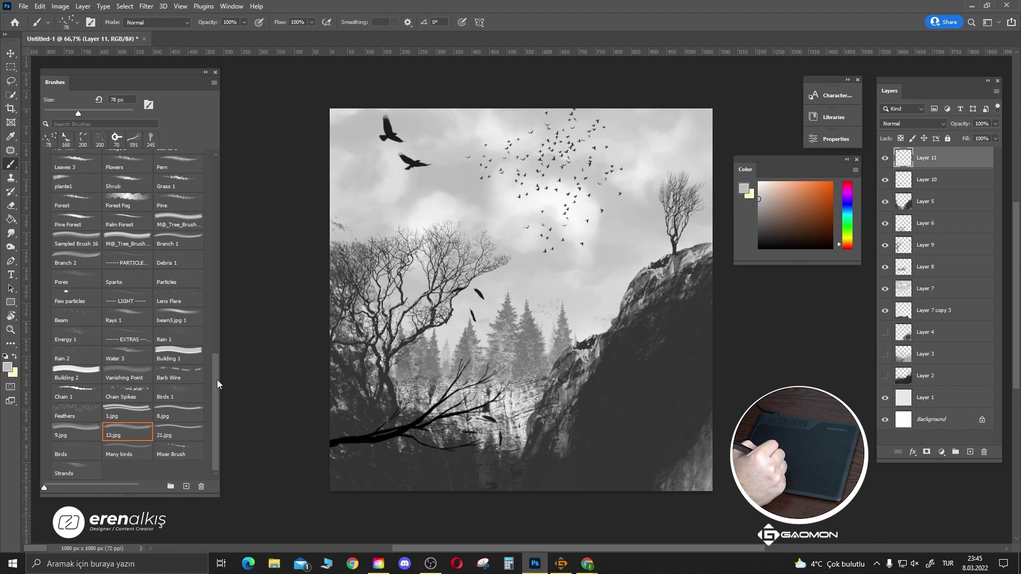
{"action": "left_click_drag", "start_coordinate": [216, 376], "coordinate": [213, 391]}
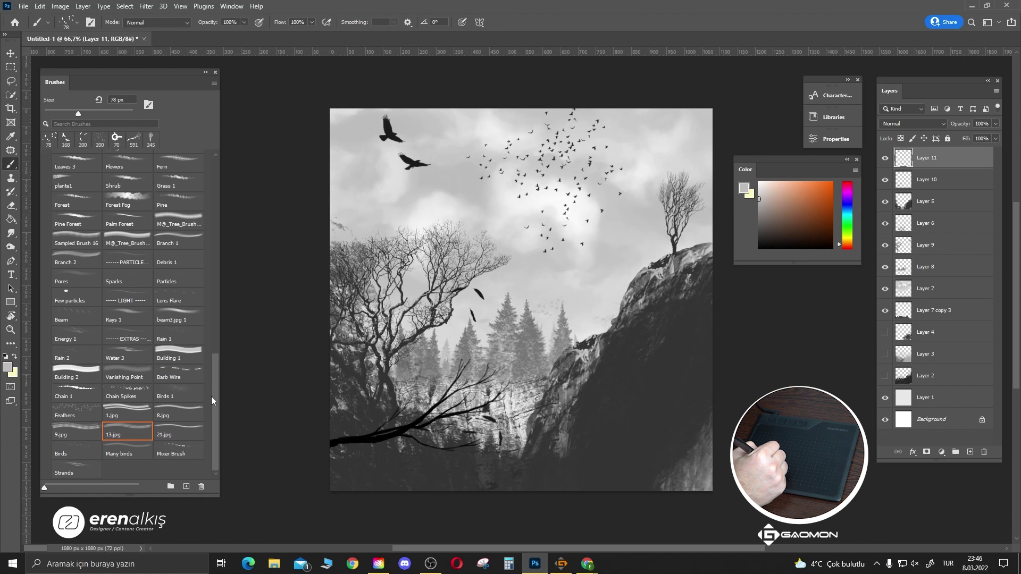
{"action": "left_click", "coordinate": [76, 469]}
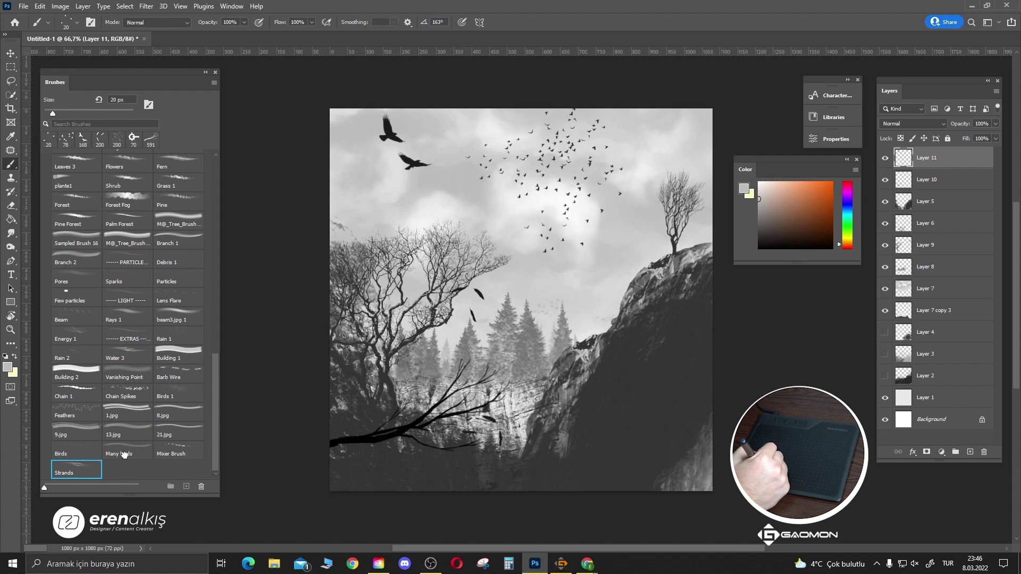
- Pick the Snow Mts 1 brush and place a new Layer 12 between Layer 8 and Layer 7
{"action": "left_click", "coordinate": [124, 453]}
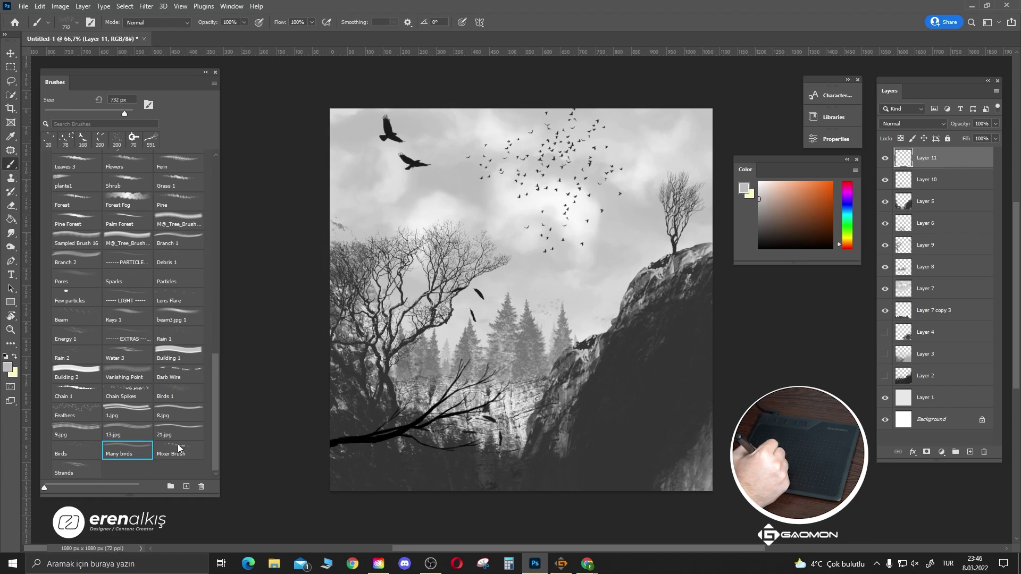
{"action": "scroll", "coordinate": [134, 277], "scroll_direction": "up", "scroll_amount": 5}
{"action": "left_click", "coordinate": [134, 276]}
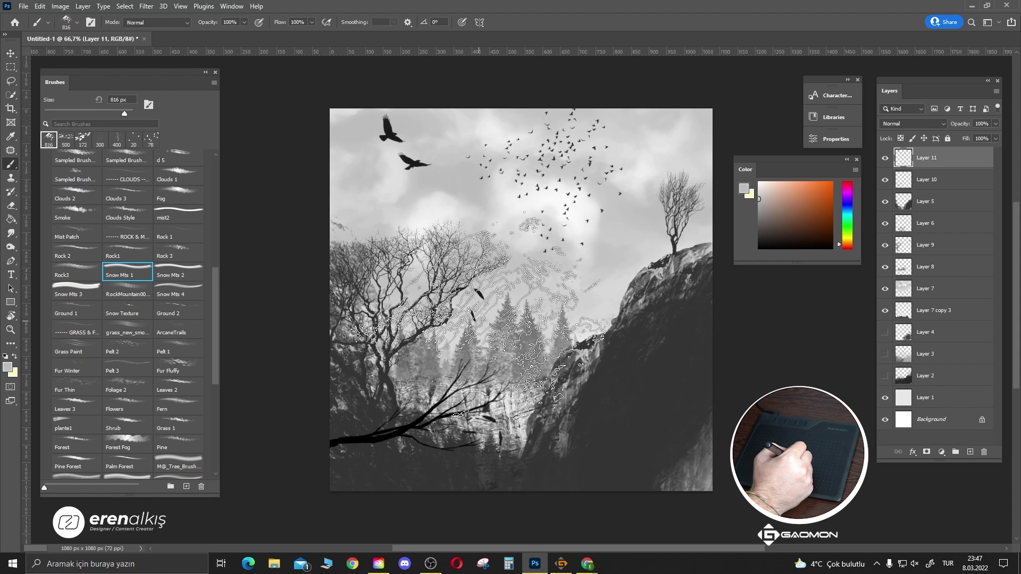
{"action": "left_click", "coordinate": [927, 396]}
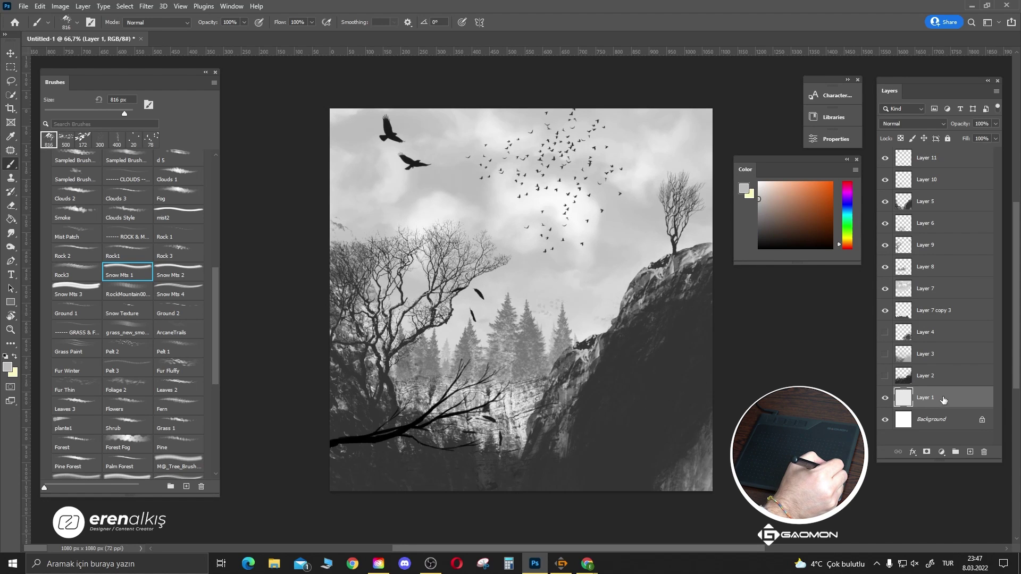
{"action": "key", "text": "ctrl+shift+alt+n"}
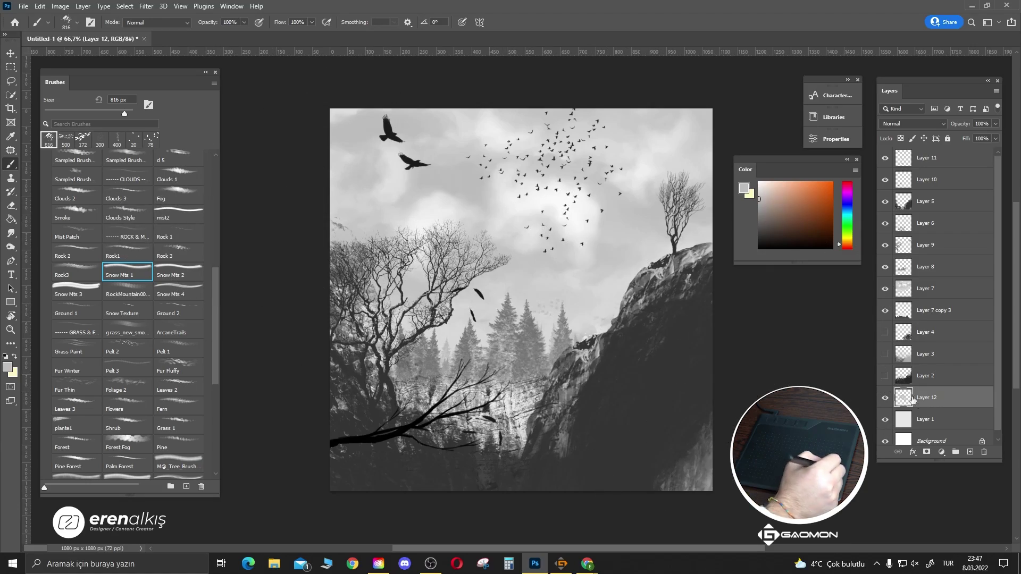
{"action": "left_click_drag", "start_coordinate": [929, 398], "coordinate": [966, 295]}
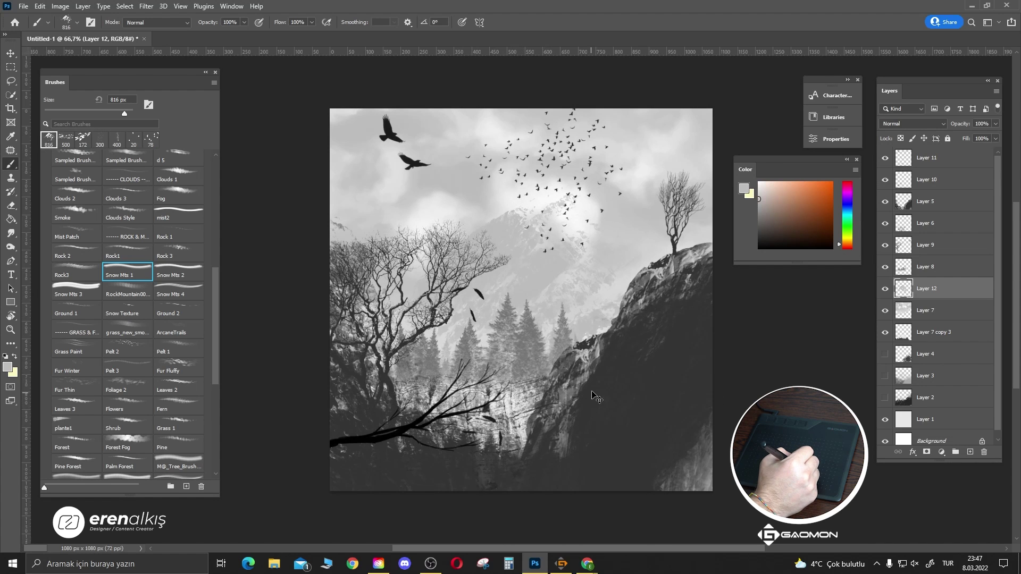
- Stamp pale snowy mountains behind the pines at 816 px on a fresh layer
{"action": "left_click_drag", "start_coordinate": [595, 396], "coordinate": [601, 390]}
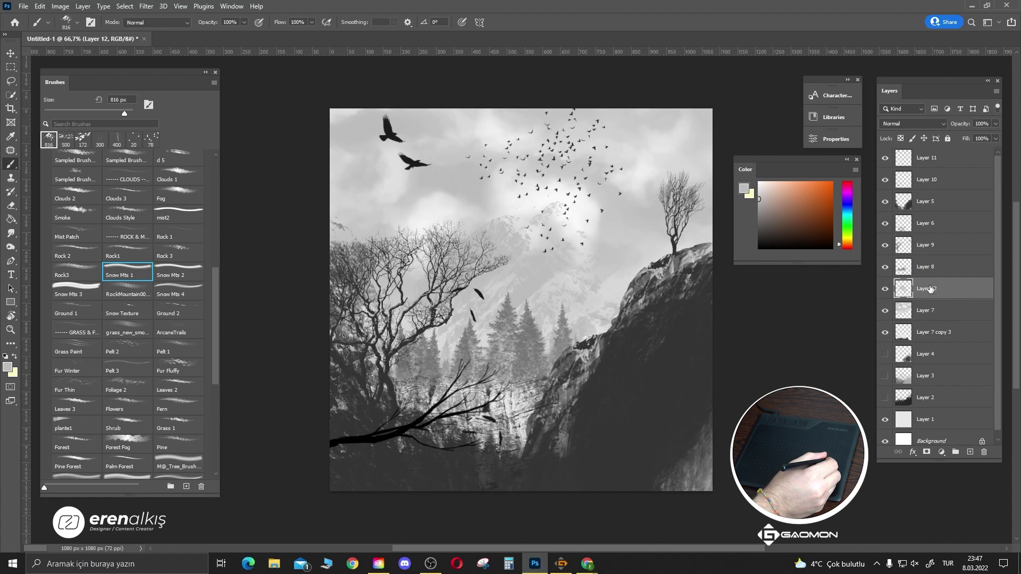
{"action": "key", "text": "Delete"}
{"action": "key", "text": "ctrl+shift+alt+n"}
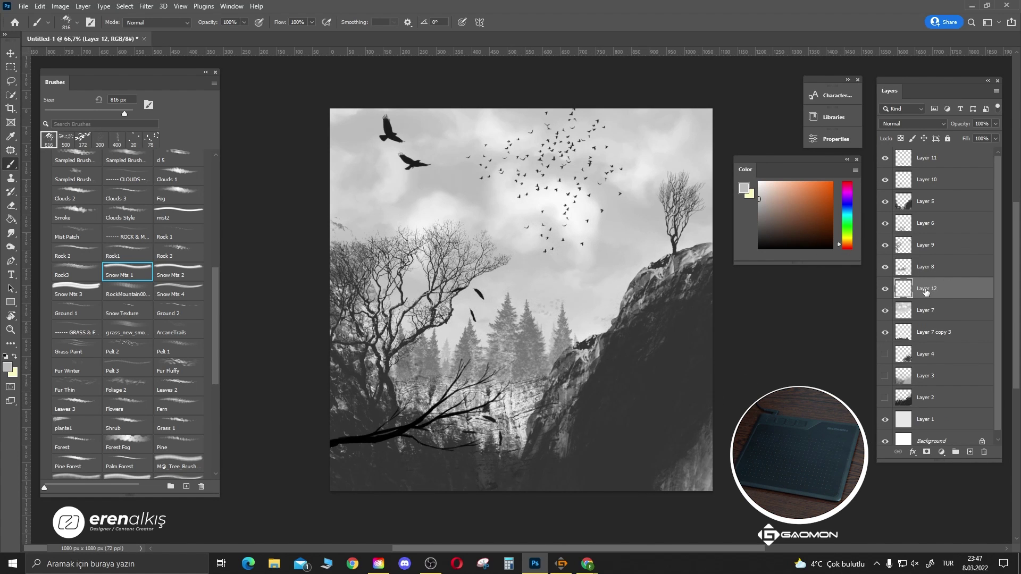
{"action": "left_click", "coordinate": [502, 300]}
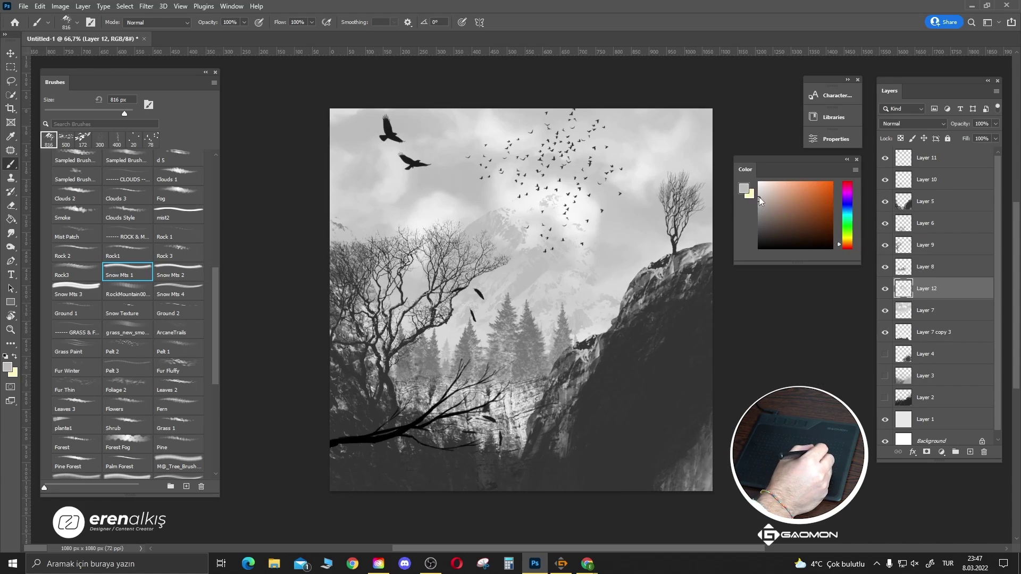
- Raise the snowy mountains' Hue/Saturation Lightness to about +7, then reselect Layer 11
{"action": "key", "text": "ctrl+u"}
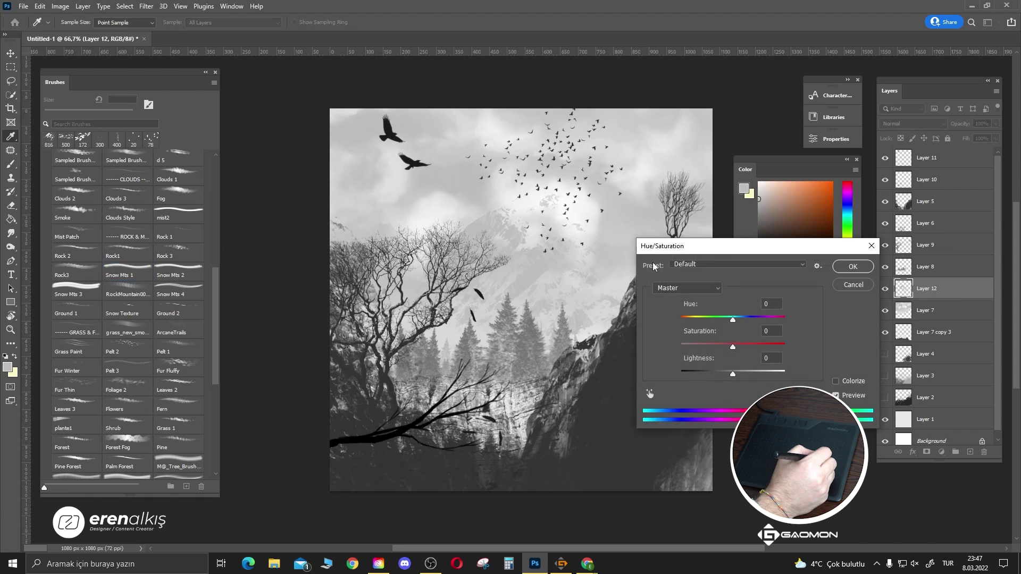
{"action": "left_click_drag", "start_coordinate": [733, 373], "coordinate": [737, 373]}
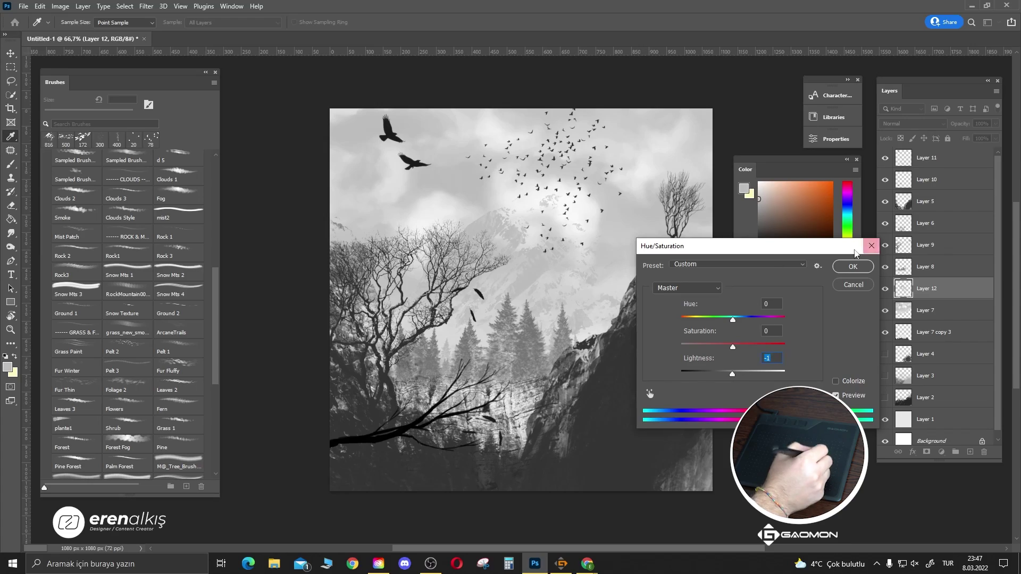
{"action": "left_click", "coordinate": [852, 267]}
{"action": "key", "text": "b"}
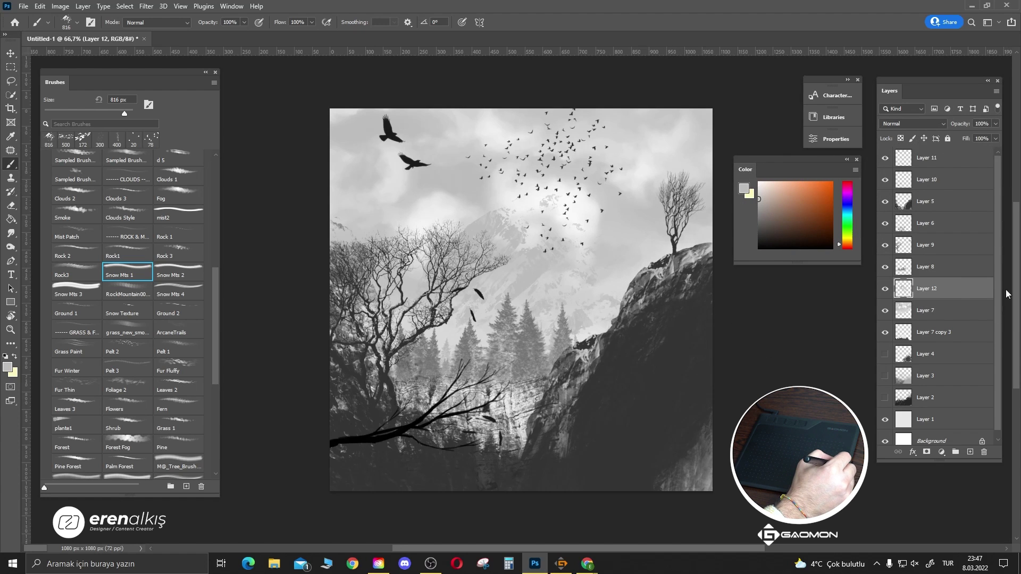
{"action": "left_click", "coordinate": [928, 158]}
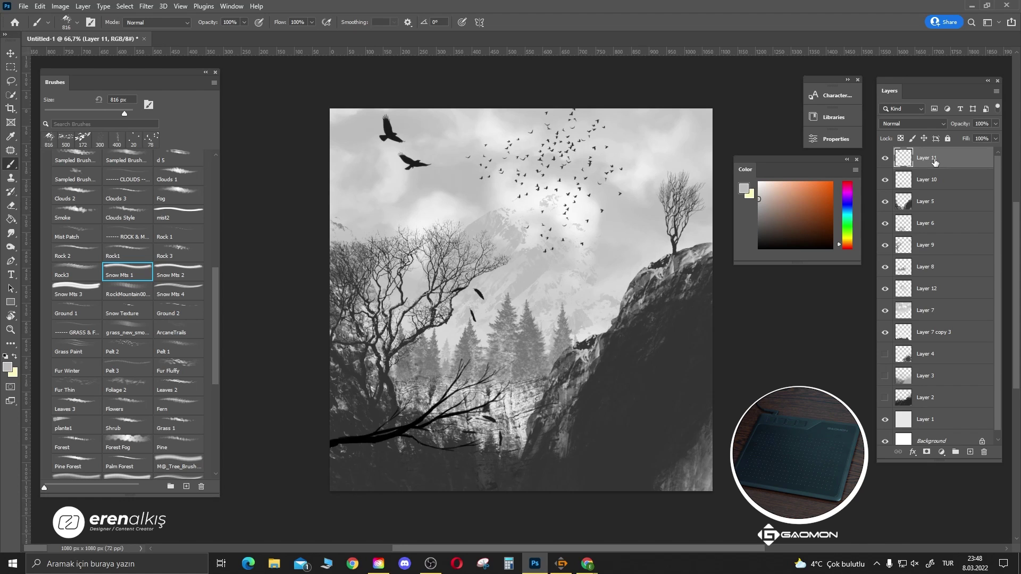
- Create a merged copy of all visible layers as Layer 13 and hide it
{"action": "key", "text": "ctrl+alt+shift+e"}
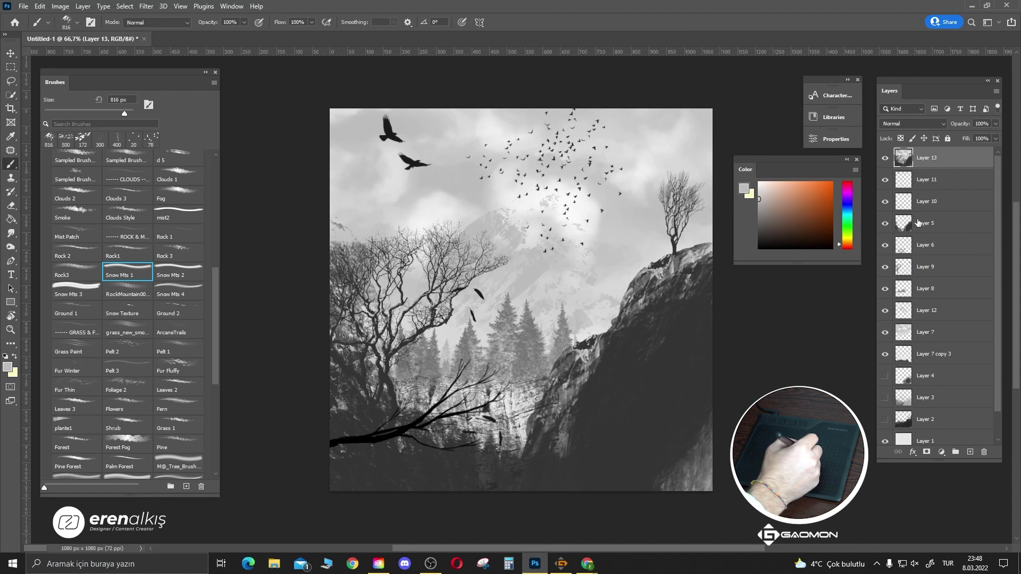
{"action": "left_click", "coordinate": [884, 157]}
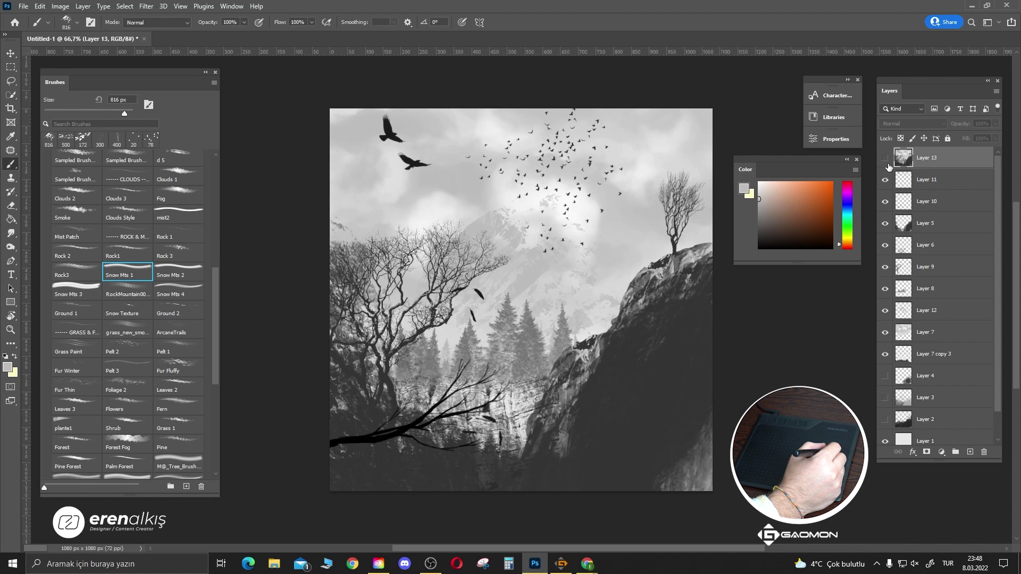
{"action": "left_click", "coordinate": [886, 158]}
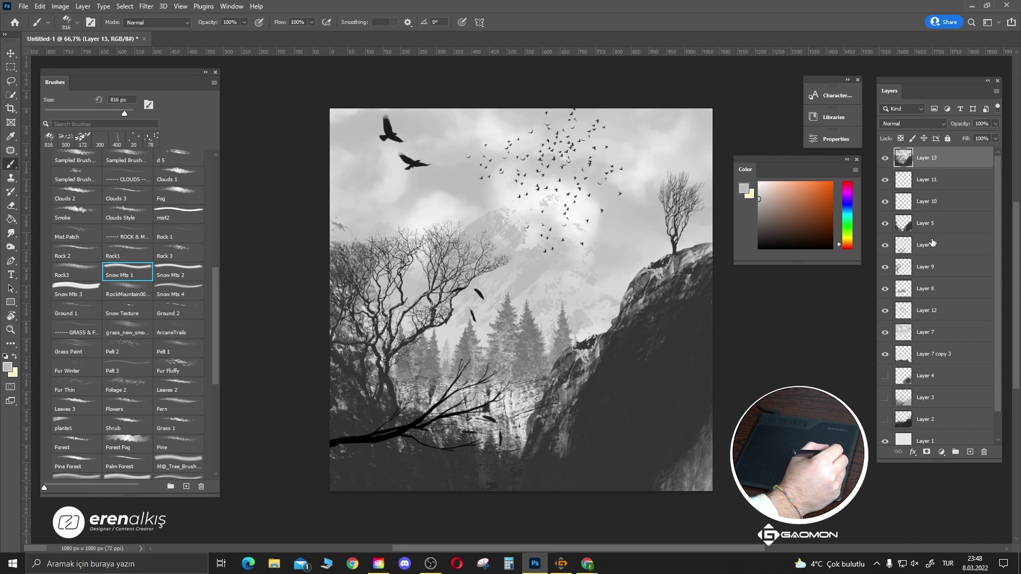
{"action": "left_click", "coordinate": [886, 158]}
- Add a new Layer 14 above Layer 5 and clip it to the right-hand cliff layer
{"action": "left_click", "coordinate": [935, 245]}
{"action": "left_click", "coordinate": [946, 223]}
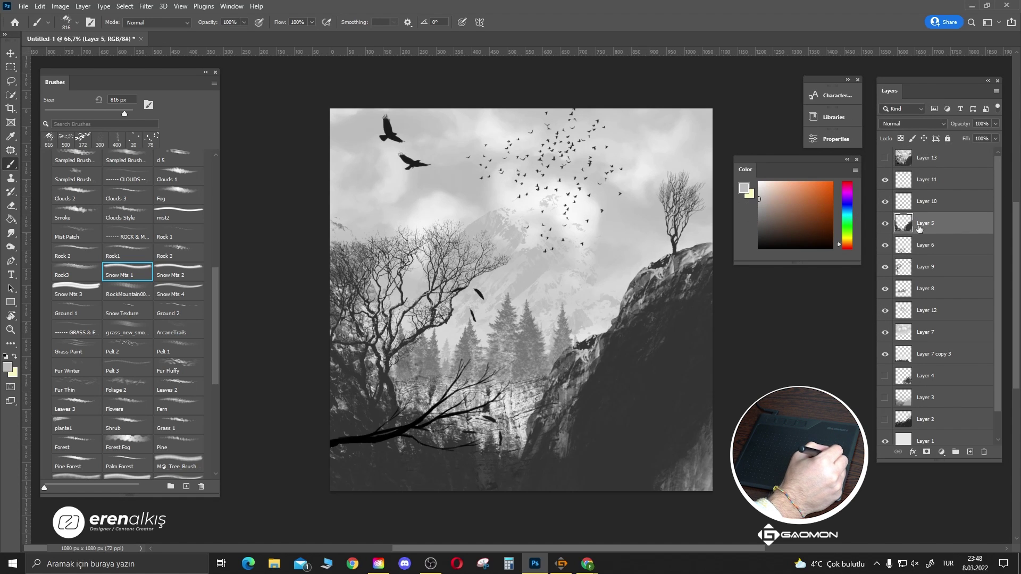
{"action": "left_click", "coordinate": [885, 223]}
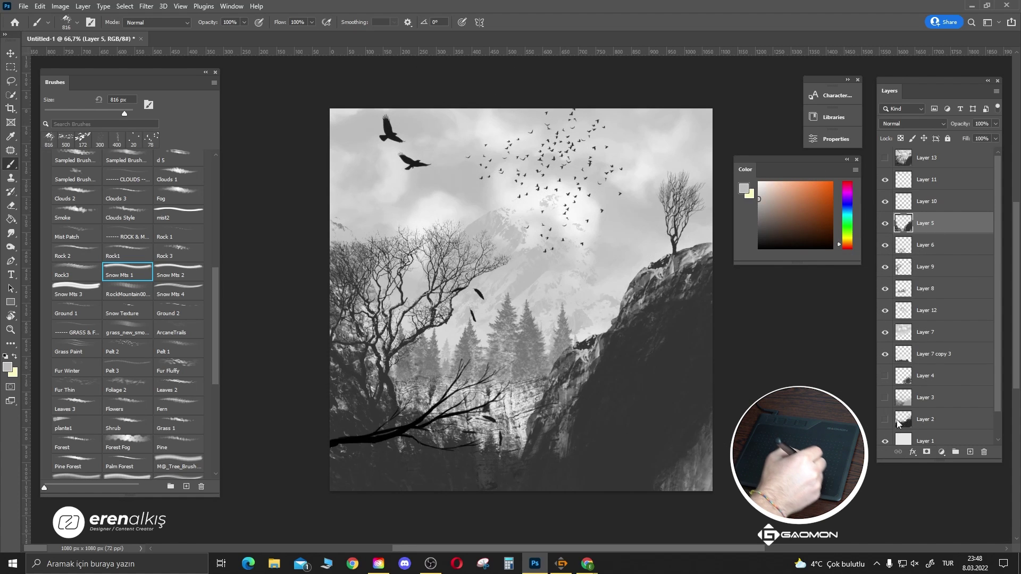
{"action": "key", "text": "ctrl+shift+alt+n"}
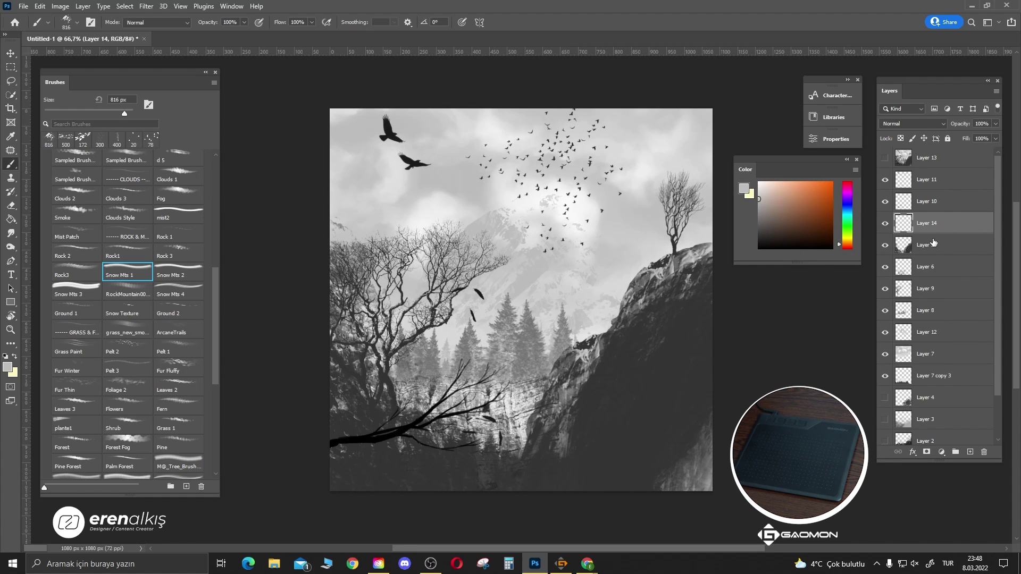
{"action": "left_click_drag", "start_coordinate": [933, 243], "coordinate": [944, 228]}
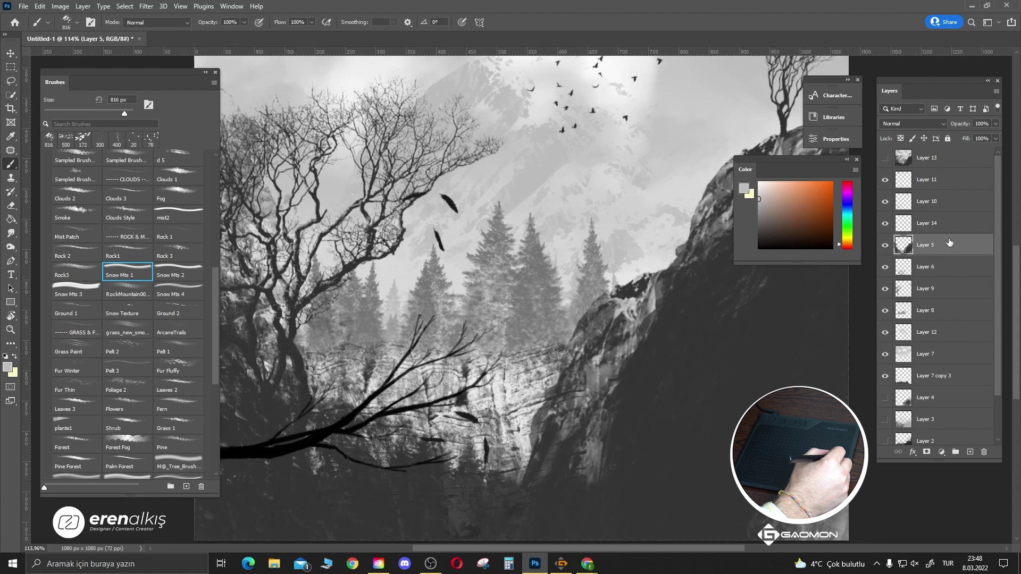
{"action": "left_click", "coordinate": [944, 229], "text": "alt"}
{"action": "left_click", "coordinate": [903, 245], "text": "ctrl"}
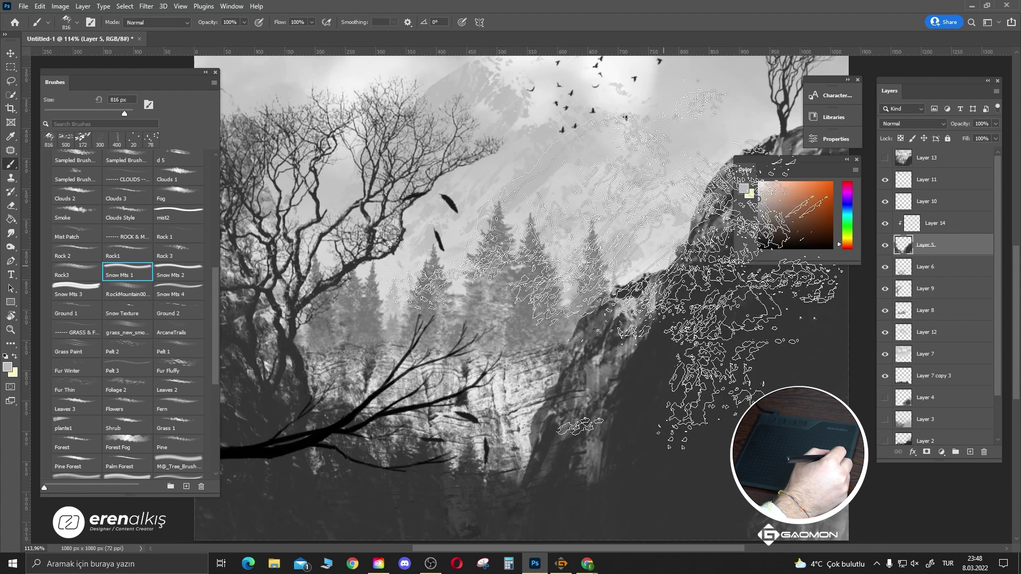
{"action": "key", "text": "ctrl+d"}
{"action": "key", "text": "z"}
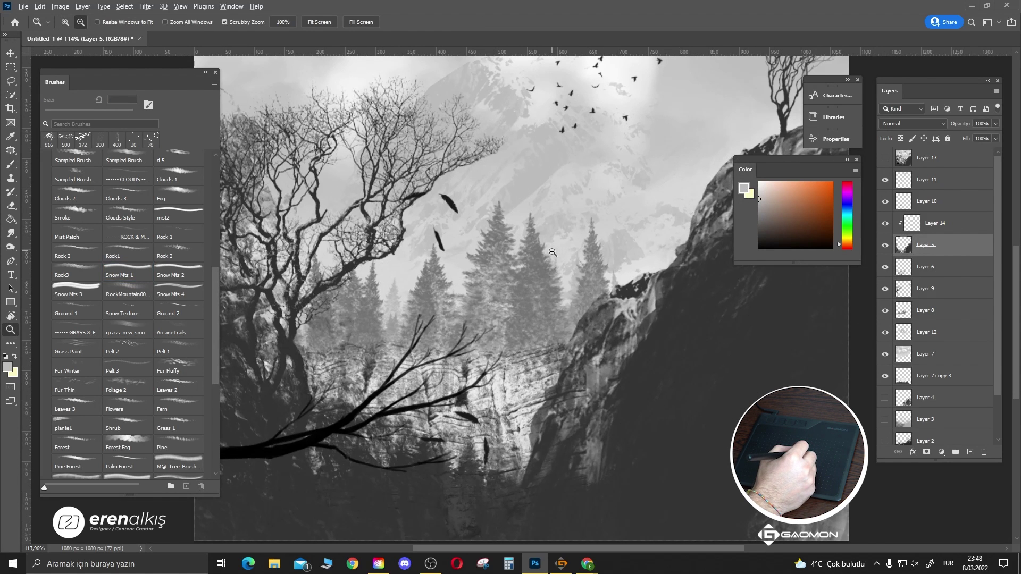
{"action": "left_click", "coordinate": [554, 253], "text": "alt"}
{"action": "left_click", "coordinate": [554, 254], "text": "alt"}
{"action": "left_click", "coordinate": [936, 223]}
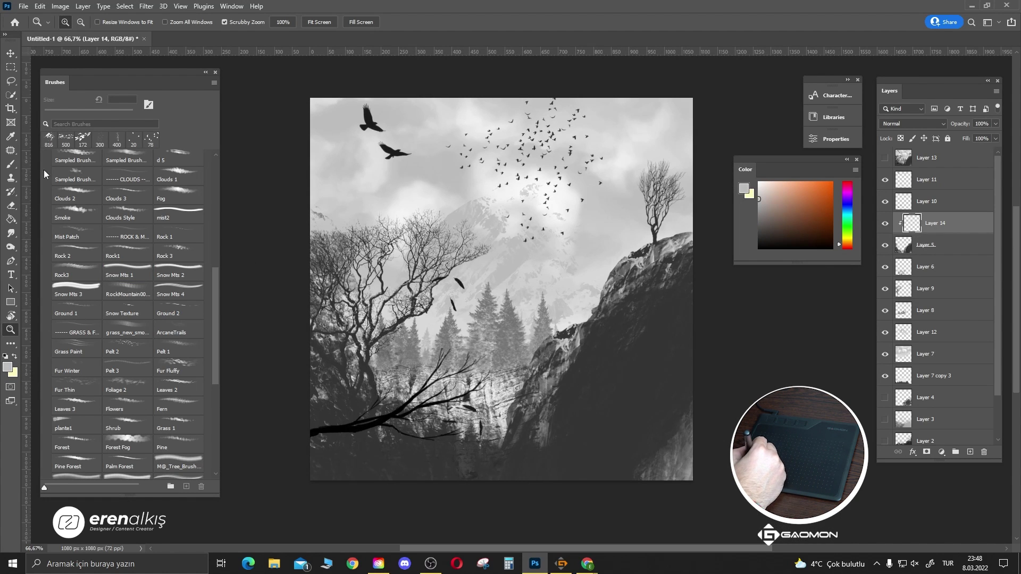
- Select the Soft Round brush from General Brushes at 816 px
{"action": "left_click_drag", "start_coordinate": [212, 305], "coordinate": [227, 193]}
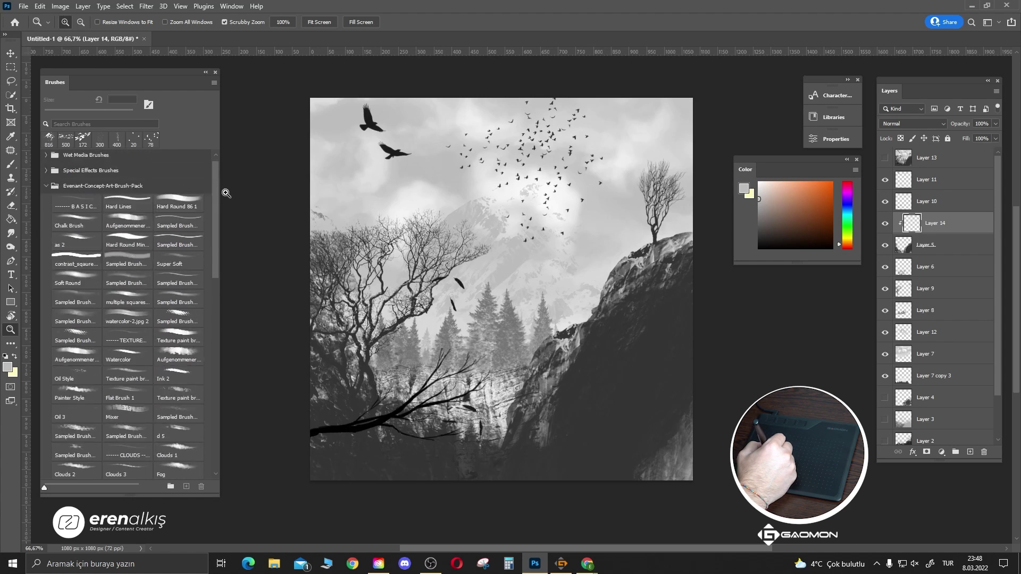
{"action": "scroll", "coordinate": [64, 166], "scroll_direction": "up", "scroll_amount": 2}
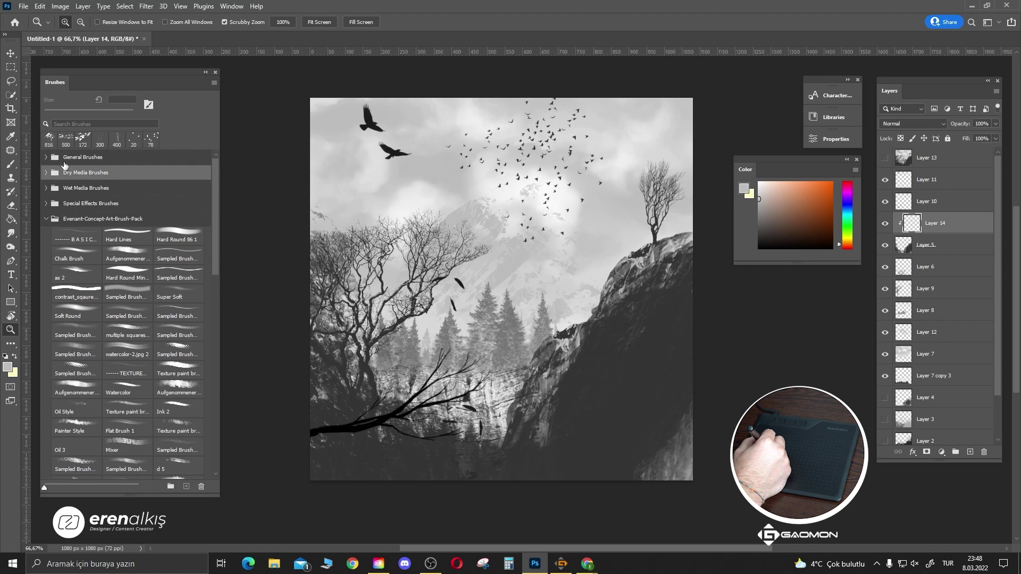
{"action": "left_click", "coordinate": [51, 159]}
{"action": "left_click", "coordinate": [82, 172]}
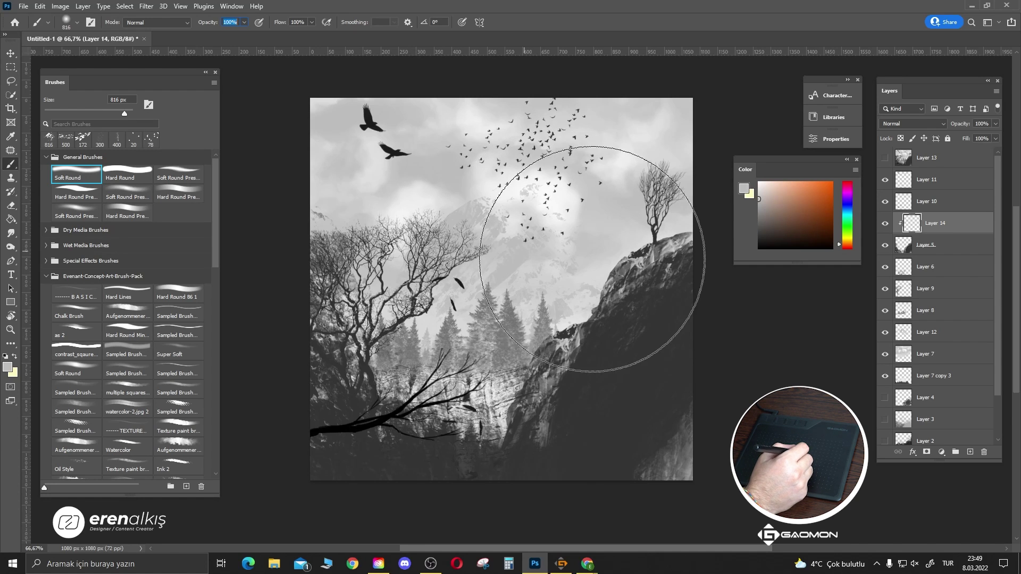
- Set a saturated orange foreground colour and paint it over the right-hand cliff on Layer 14
{"action": "left_click", "coordinate": [769, 211]}
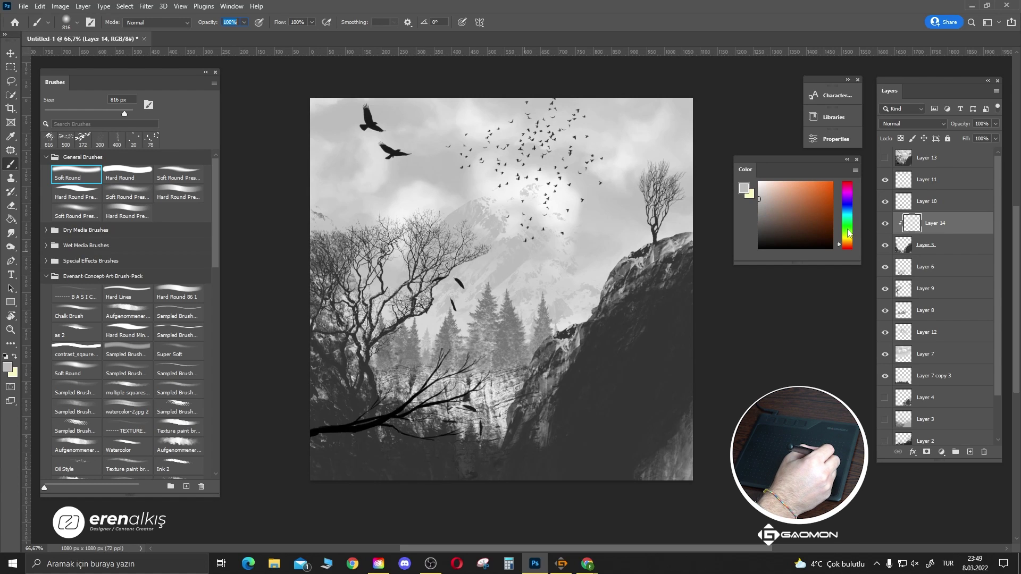
{"action": "left_click_drag", "start_coordinate": [848, 234], "coordinate": [845, 241]}
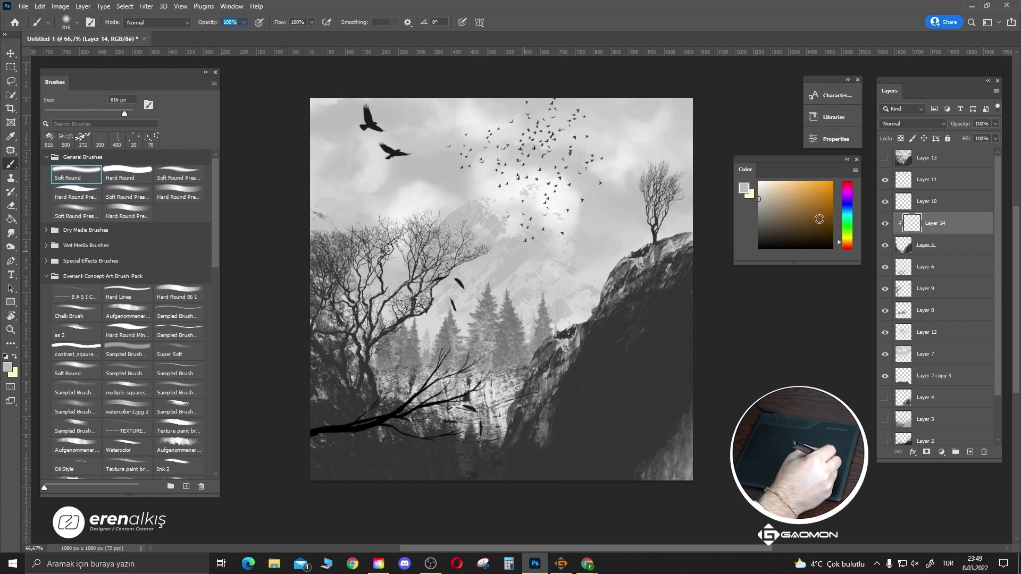
{"action": "left_click", "coordinate": [783, 183]}
{"action": "left_click", "coordinate": [786, 181]}
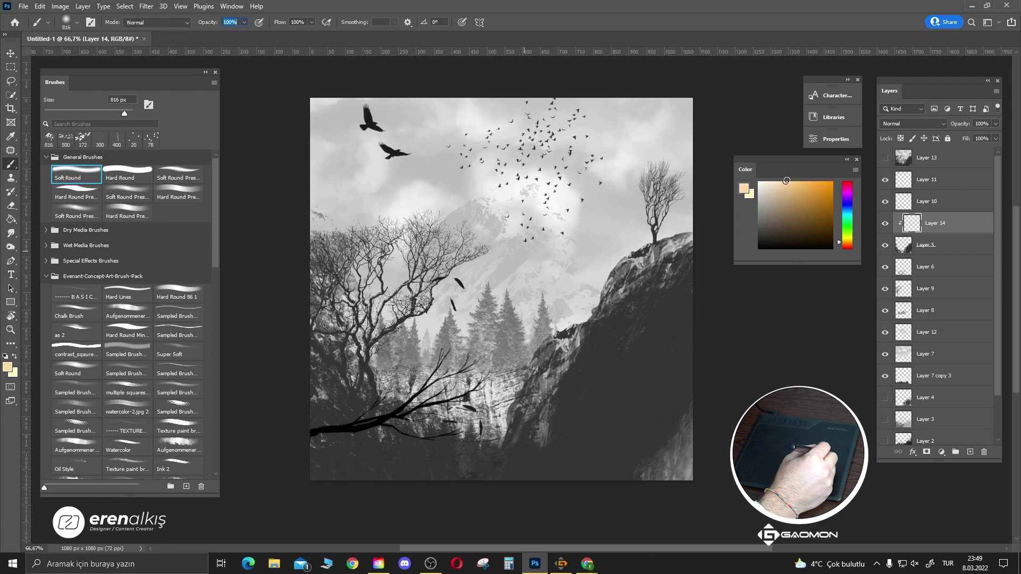
{"action": "left_click", "coordinate": [825, 182]}
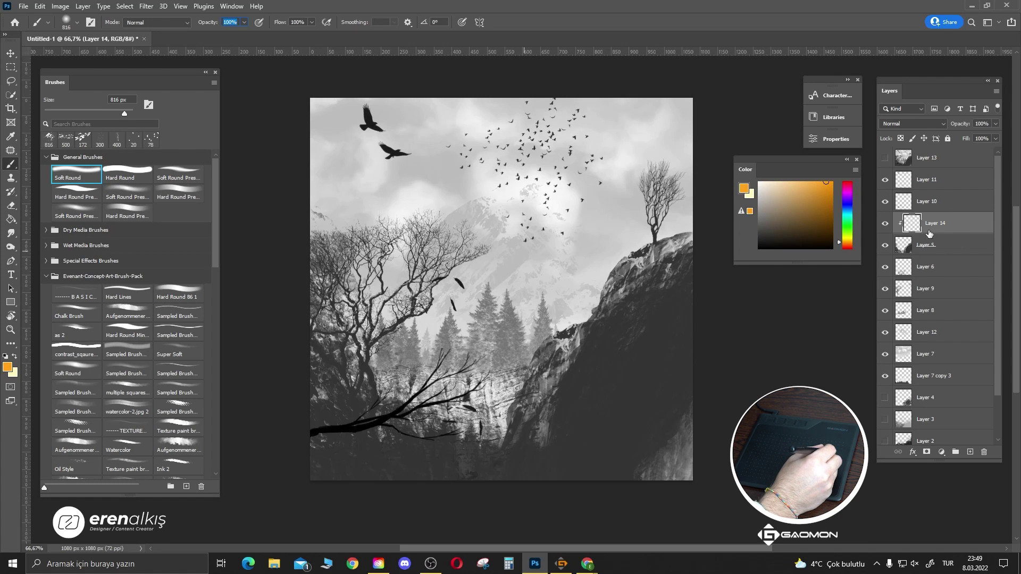
{"action": "mouse_move", "coordinate": [626, 319]}
{"action": "left_mouse_down"}
{"action": "mouse_move", "coordinate": [684, 387]}
{"action": "mouse_move", "coordinate": [627, 425]}
{"action": "left_mouse_up"}
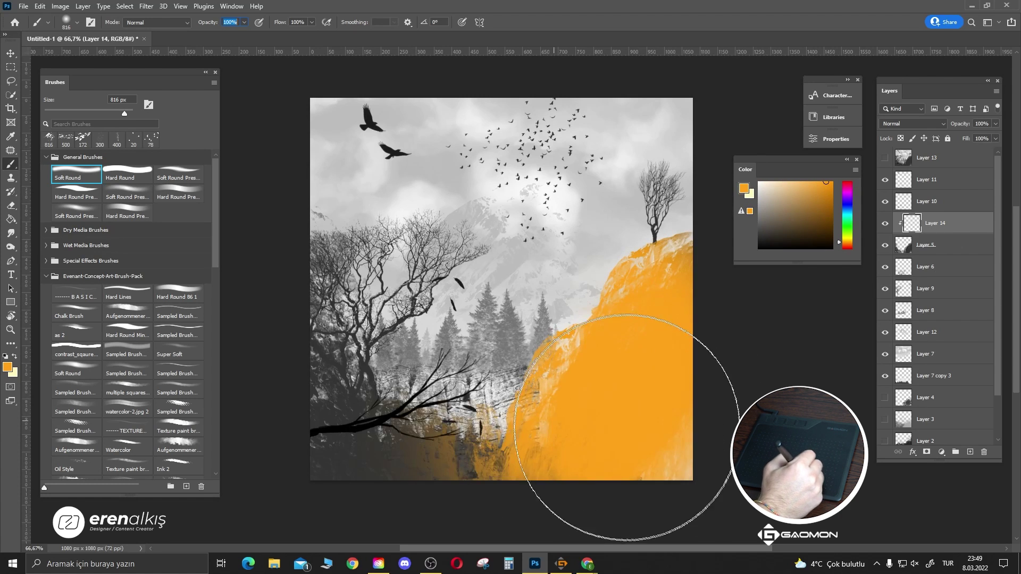
- Paint orange over the lower-left cliff, blend Layer 14 as Overlay at 40%, then hide Layer 8
{"action": "left_click_drag", "start_coordinate": [285, 444], "coordinate": [342, 461]}
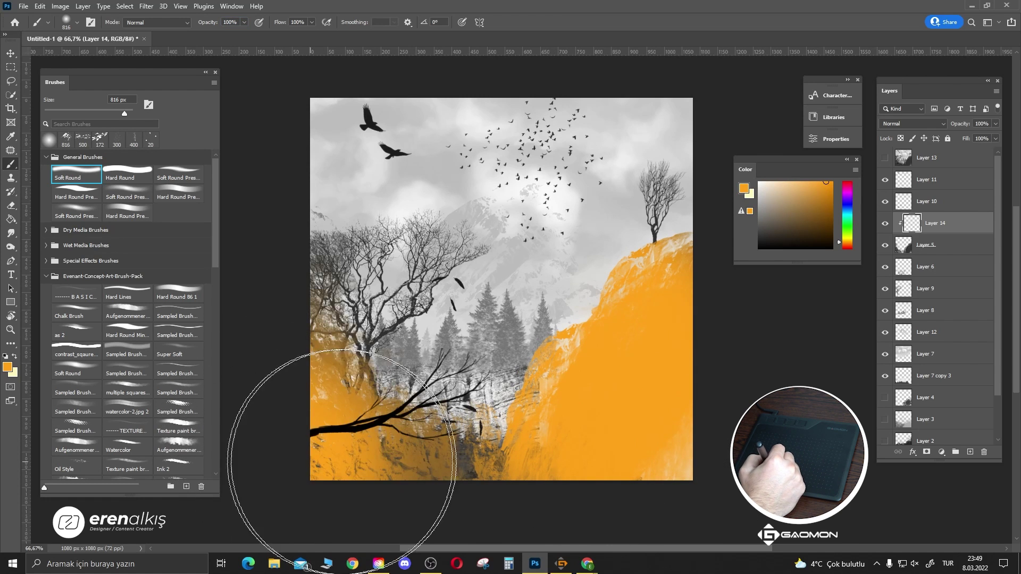
{"action": "left_click", "coordinate": [922, 124]}
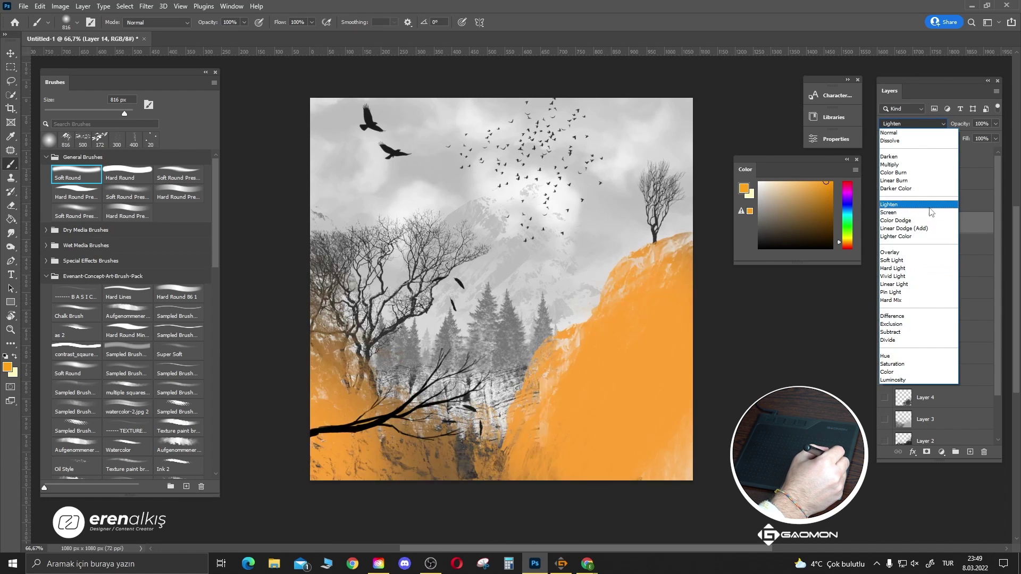
{"action": "left_click", "coordinate": [913, 254]}
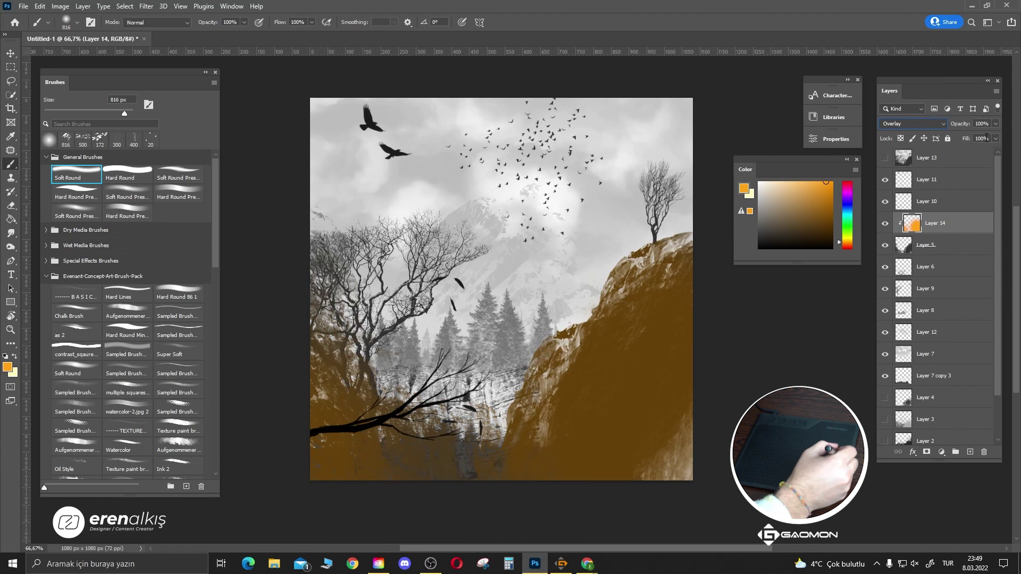
{"action": "left_click_drag", "start_coordinate": [969, 135], "coordinate": [965, 137]}
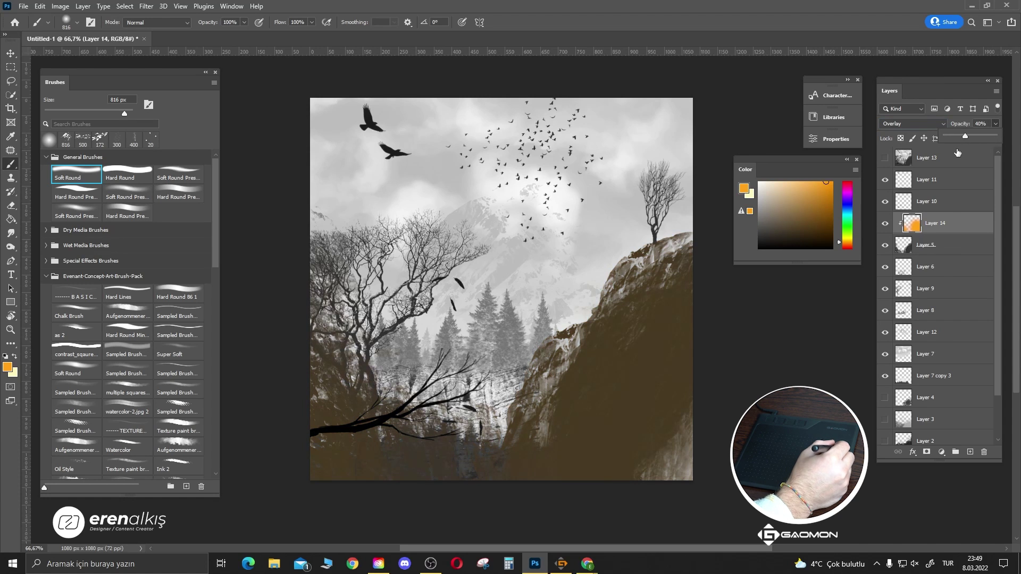
{"action": "left_click", "coordinate": [957, 153]}
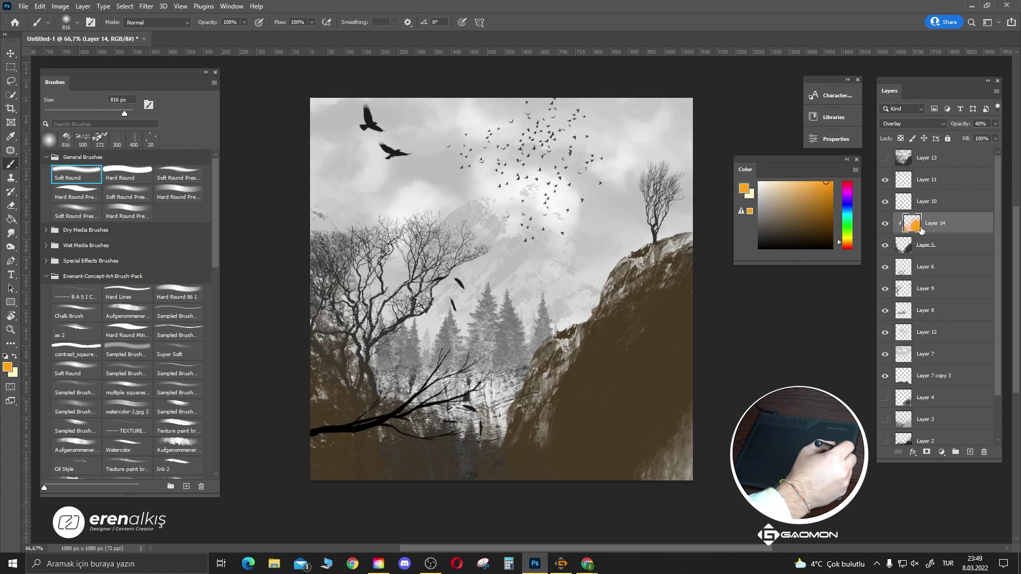
{"action": "left_click", "coordinate": [929, 314]}
- Add Layer 15 above Layer 8, clip it to the pines, and choose bright green
{"action": "left_click", "coordinate": [885, 310]}
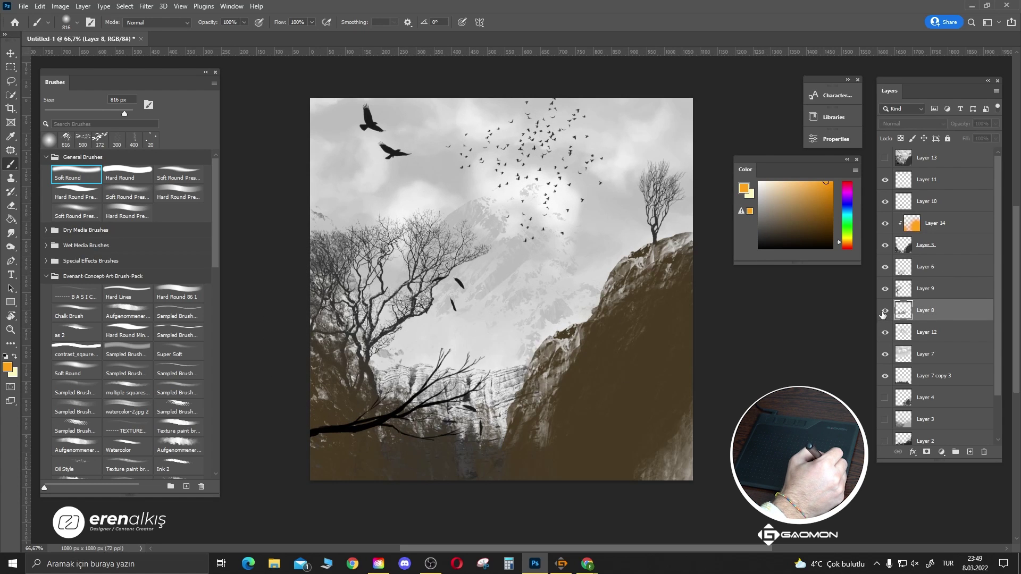
{"action": "key", "text": "ctrl+shift+alt+n"}
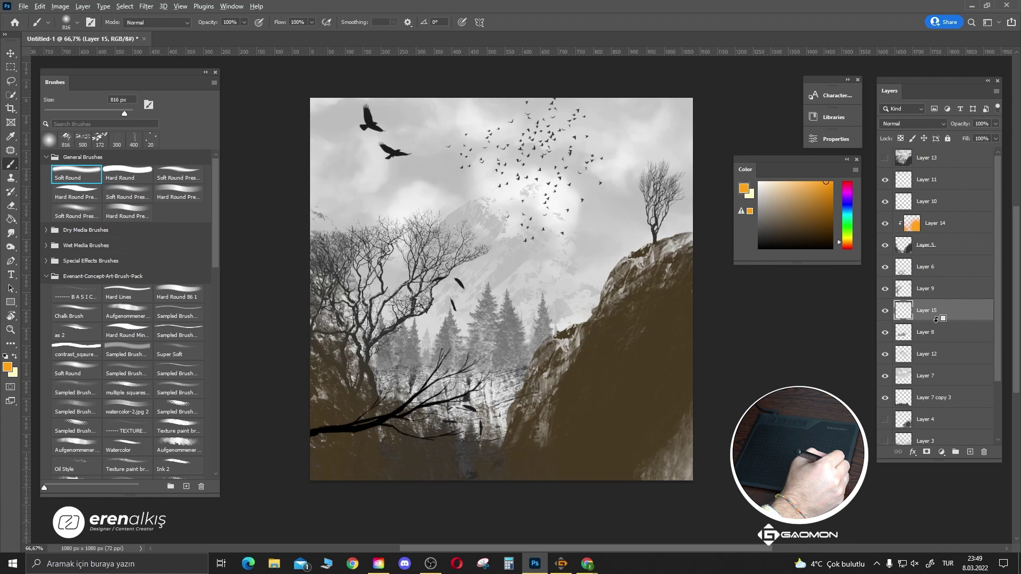
{"action": "left_click", "coordinate": [939, 321], "text": "alt"}
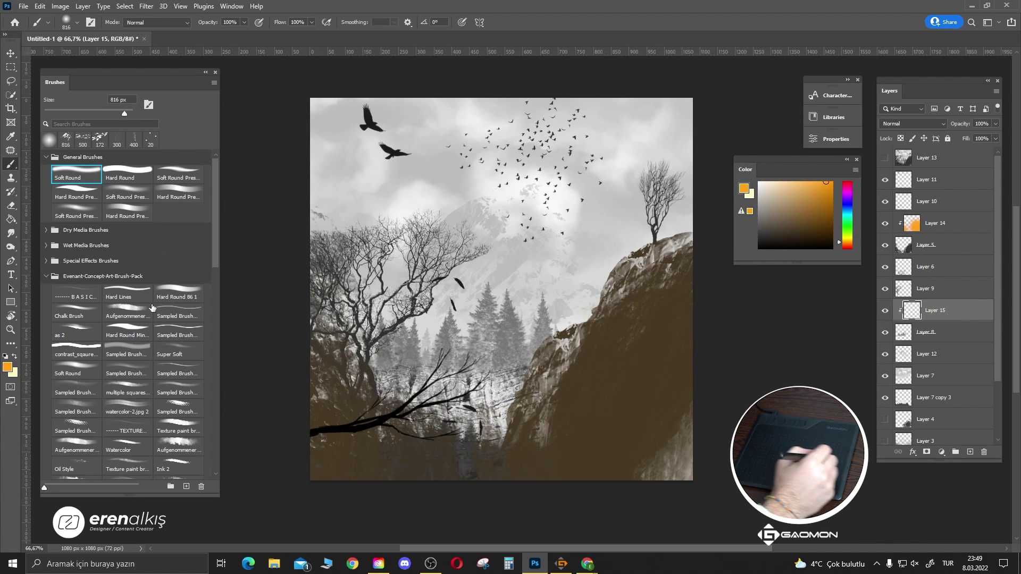
{"action": "left_click_drag", "start_coordinate": [842, 234], "coordinate": [847, 223]}
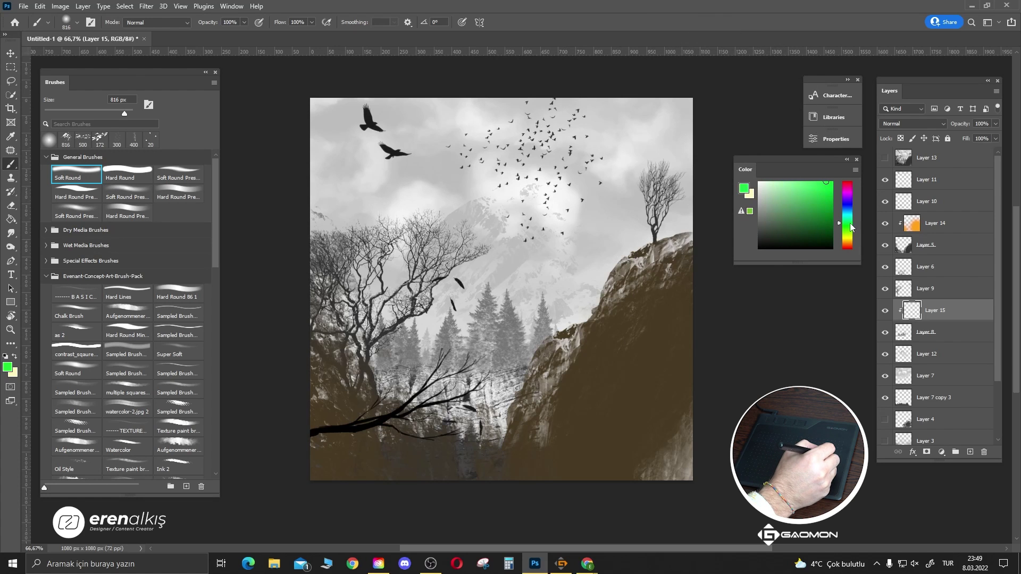
{"action": "left_click", "coordinate": [823, 198]}
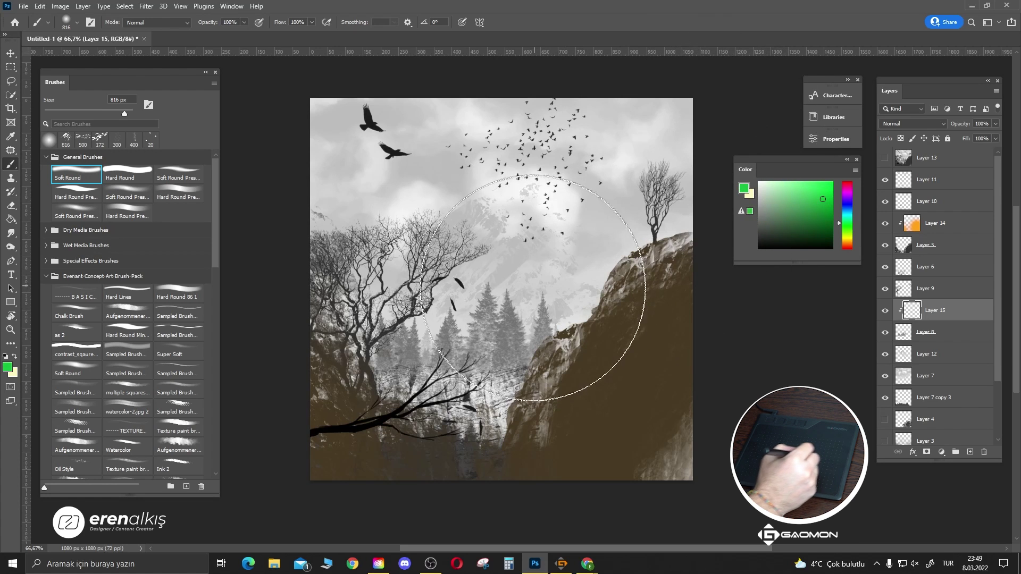
- Paint green over the central pines with a 49 px brush
{"action": "left_click_drag", "start_coordinate": [125, 113], "coordinate": [65, 113]}
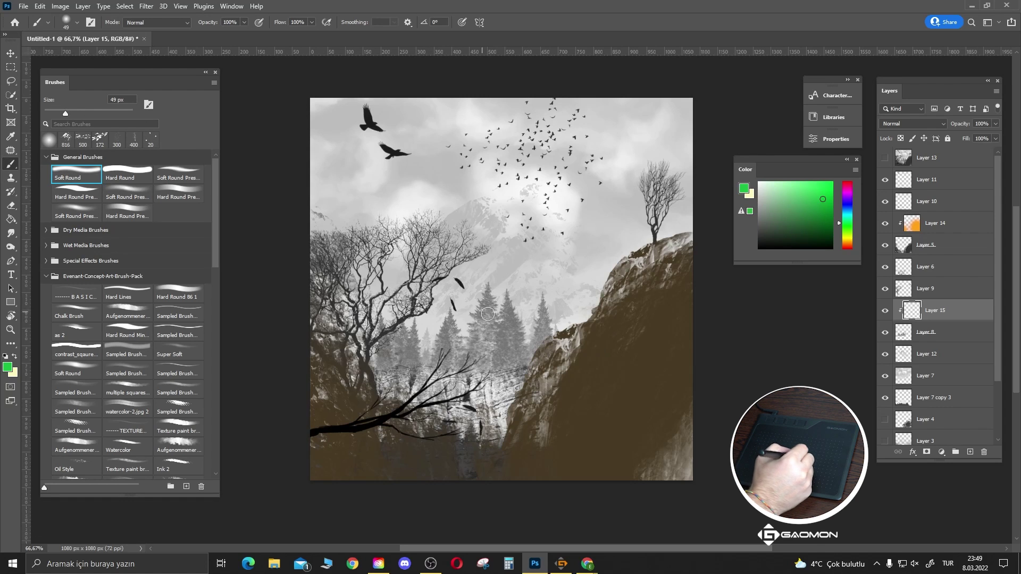
{"action": "mouse_move", "coordinate": [487, 314]}
{"action": "left_mouse_down"}
{"action": "mouse_move", "coordinate": [468, 337]}
{"action": "mouse_move", "coordinate": [517, 338]}
{"action": "left_mouse_up"}
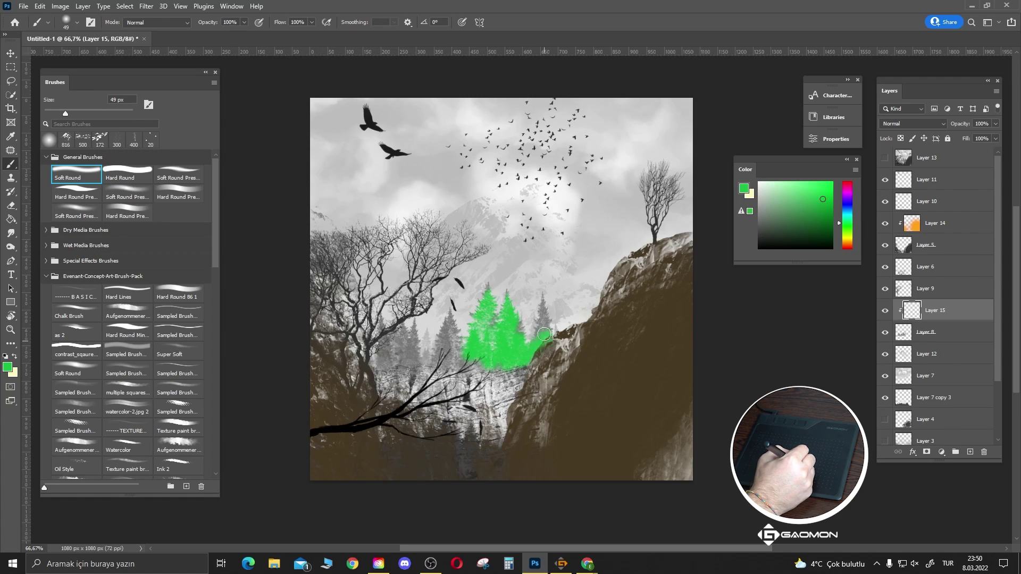
{"action": "mouse_move", "coordinate": [457, 359]}
{"action": "left_mouse_down"}
{"action": "mouse_move", "coordinate": [444, 327]}
{"action": "mouse_move", "coordinate": [423, 351]}
{"action": "mouse_move", "coordinate": [411, 327]}
{"action": "left_mouse_up"}
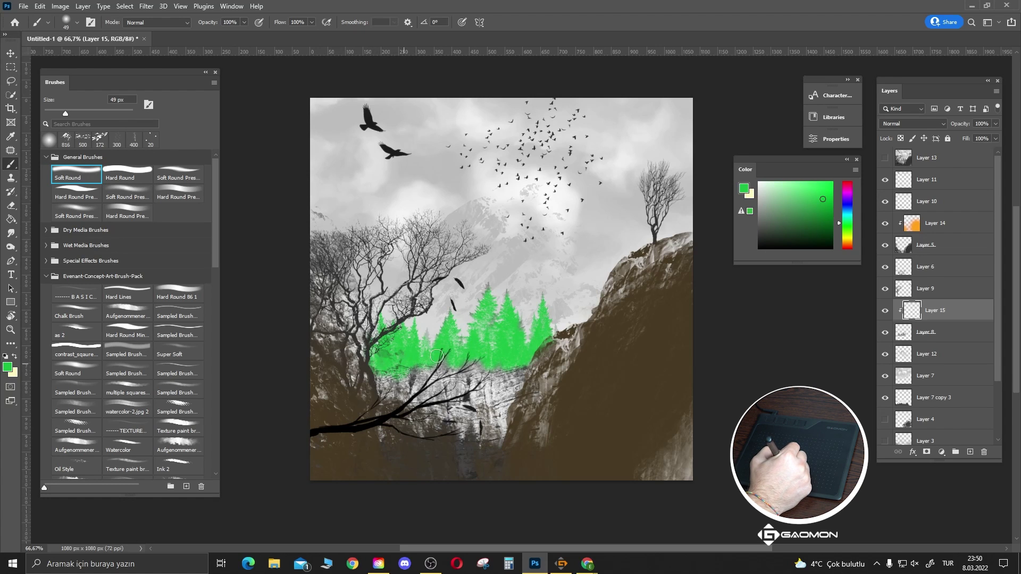
- Blend Layer 15 as Color Burn at 32% opacity, then pick a near-white colour
{"action": "left_click", "coordinate": [907, 122]}
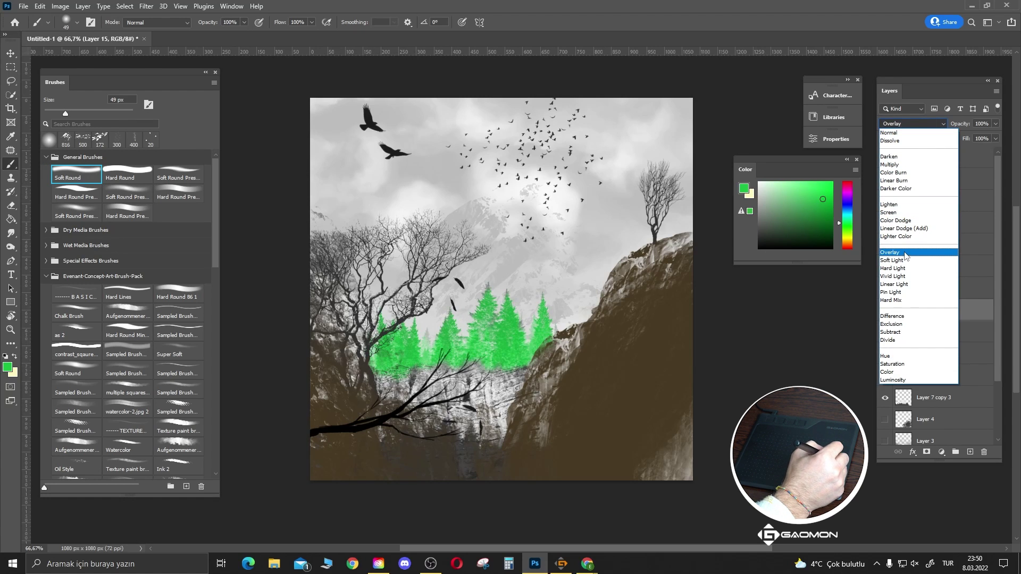
{"action": "left_click", "coordinate": [929, 172]}
{"action": "left_click", "coordinate": [994, 123]}
{"action": "left_click_drag", "start_coordinate": [993, 136], "coordinate": [961, 137]}
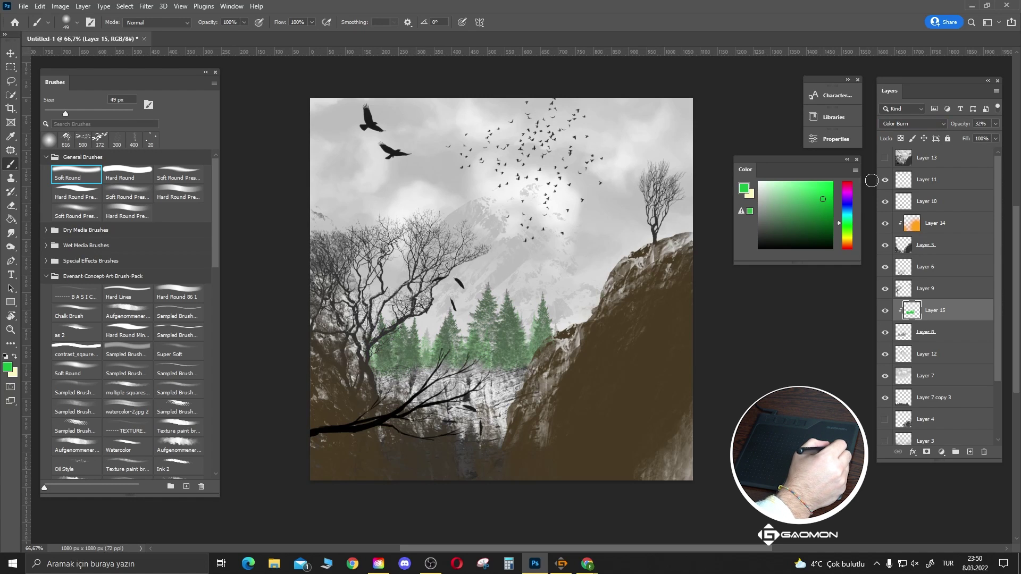
{"action": "left_click", "coordinate": [759, 192]}
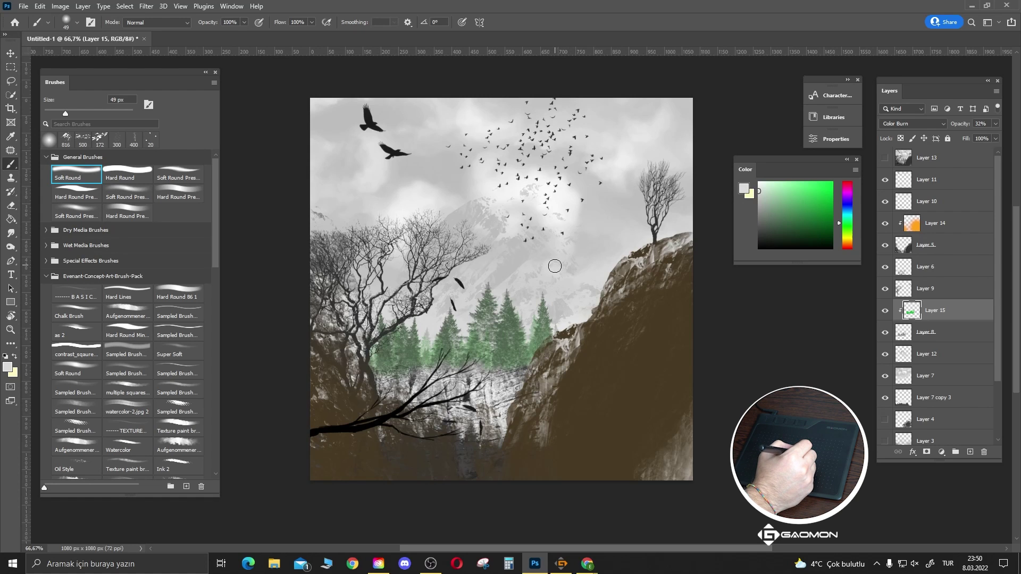
{"action": "left_click", "coordinate": [847, 211]}
{"action": "left_click", "coordinate": [814, 190]}
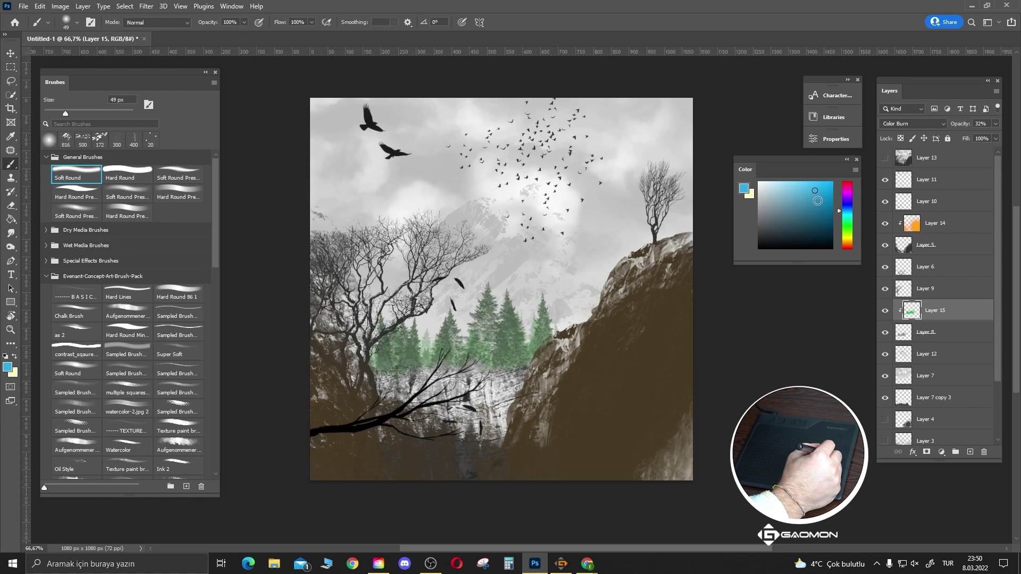